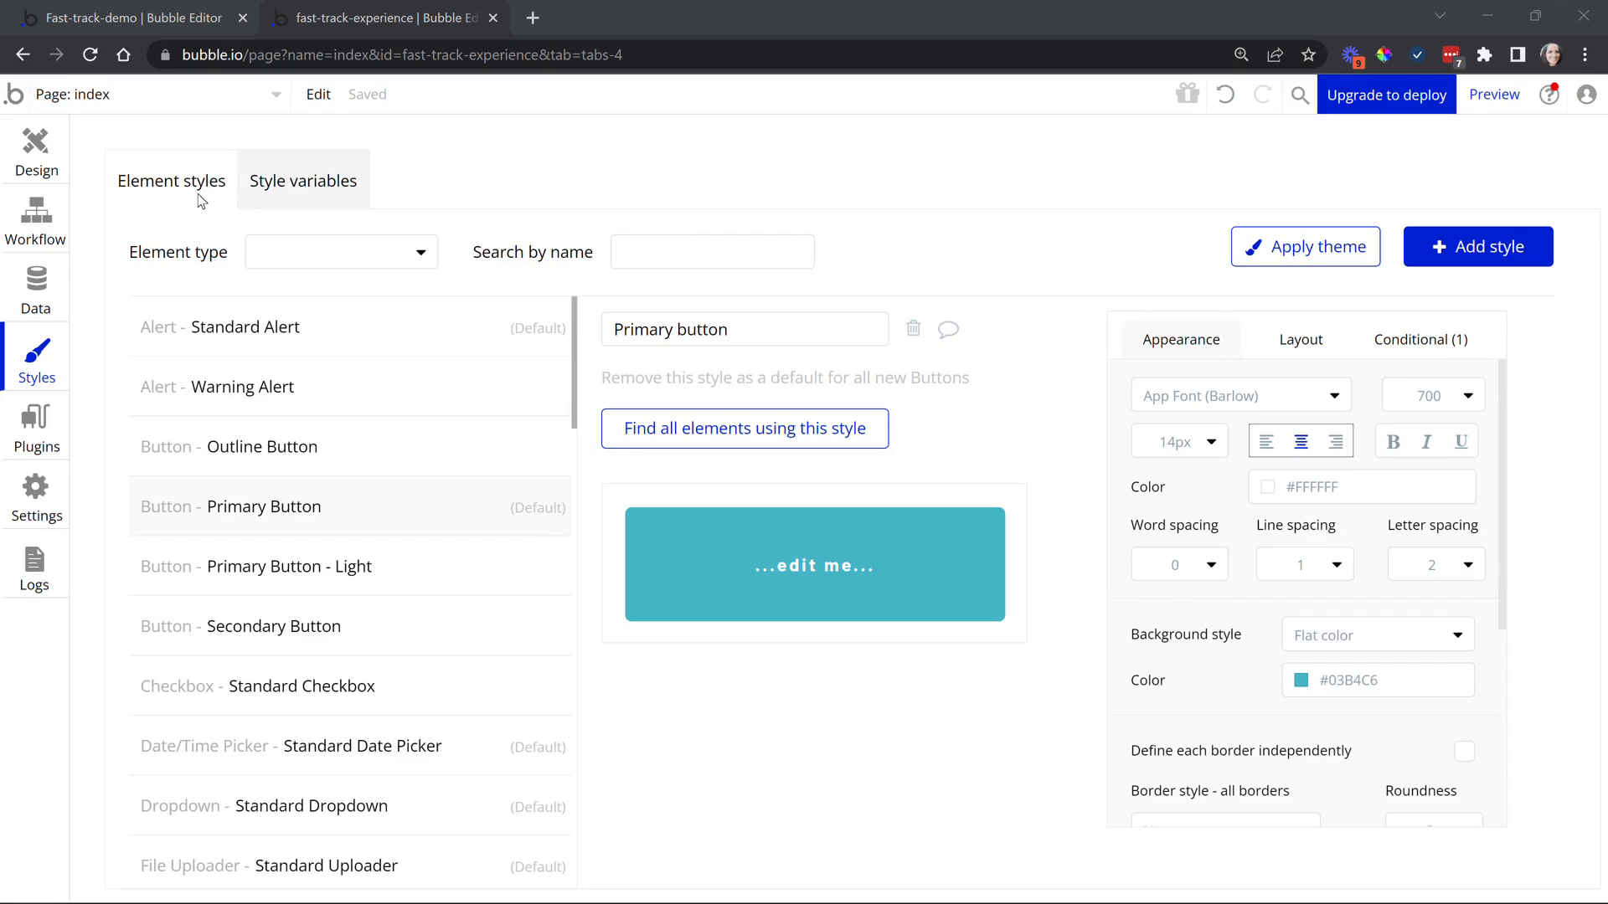
Review the element types offered by the style filter and browse the full list of element styles with their previews.
left_click(276, 251)
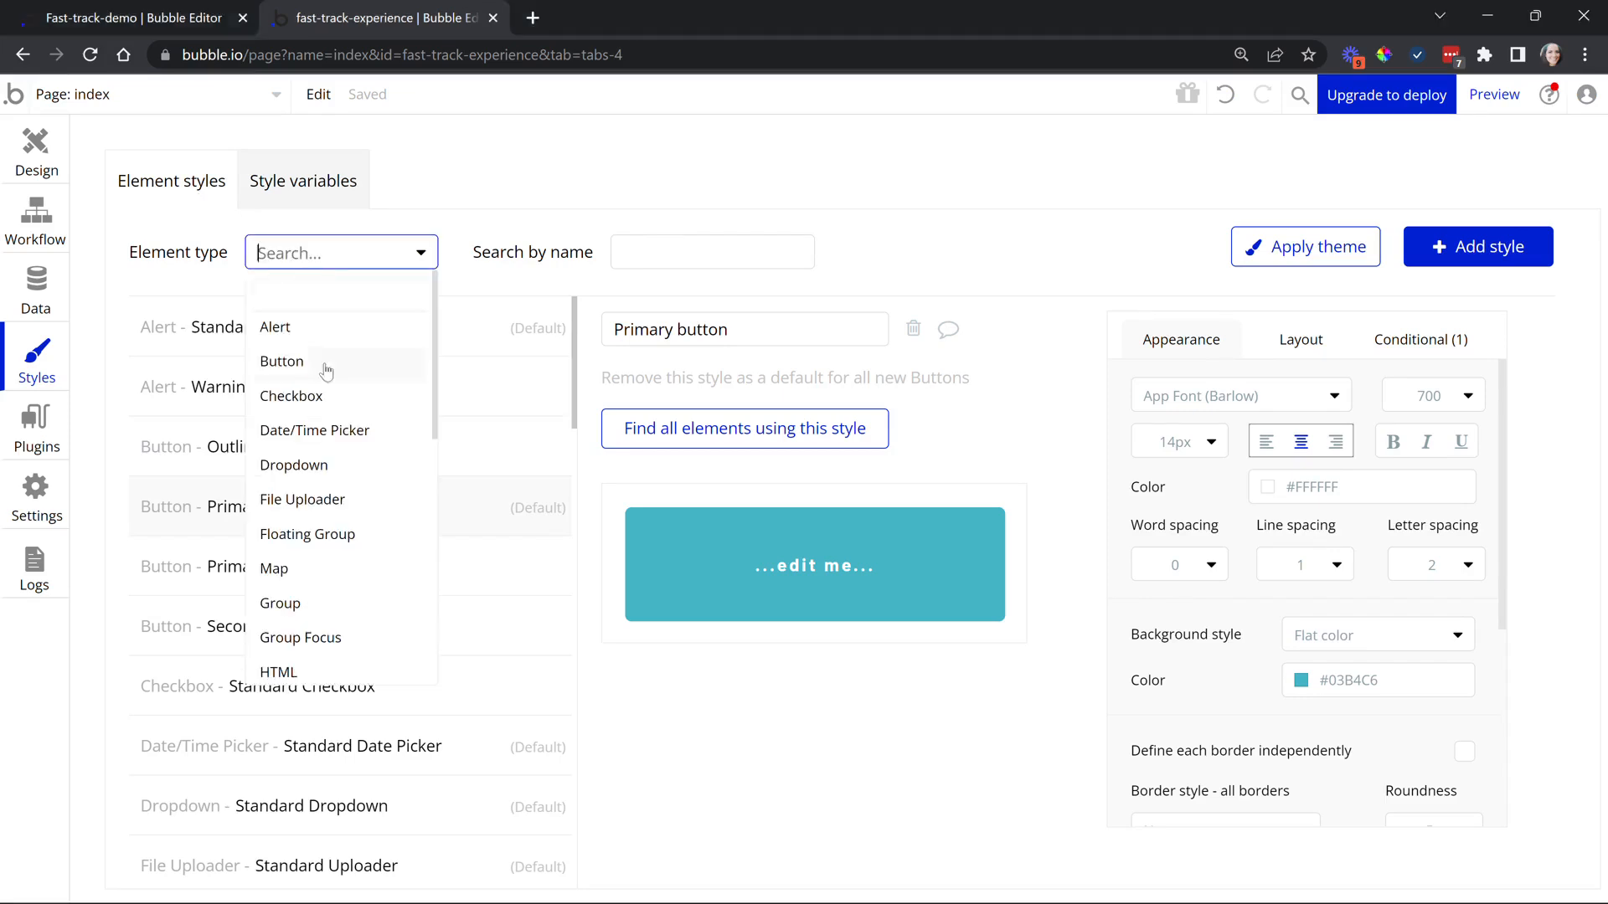
scroll(344, 543, "down", 5)
scroll(344, 543, "down", 1)
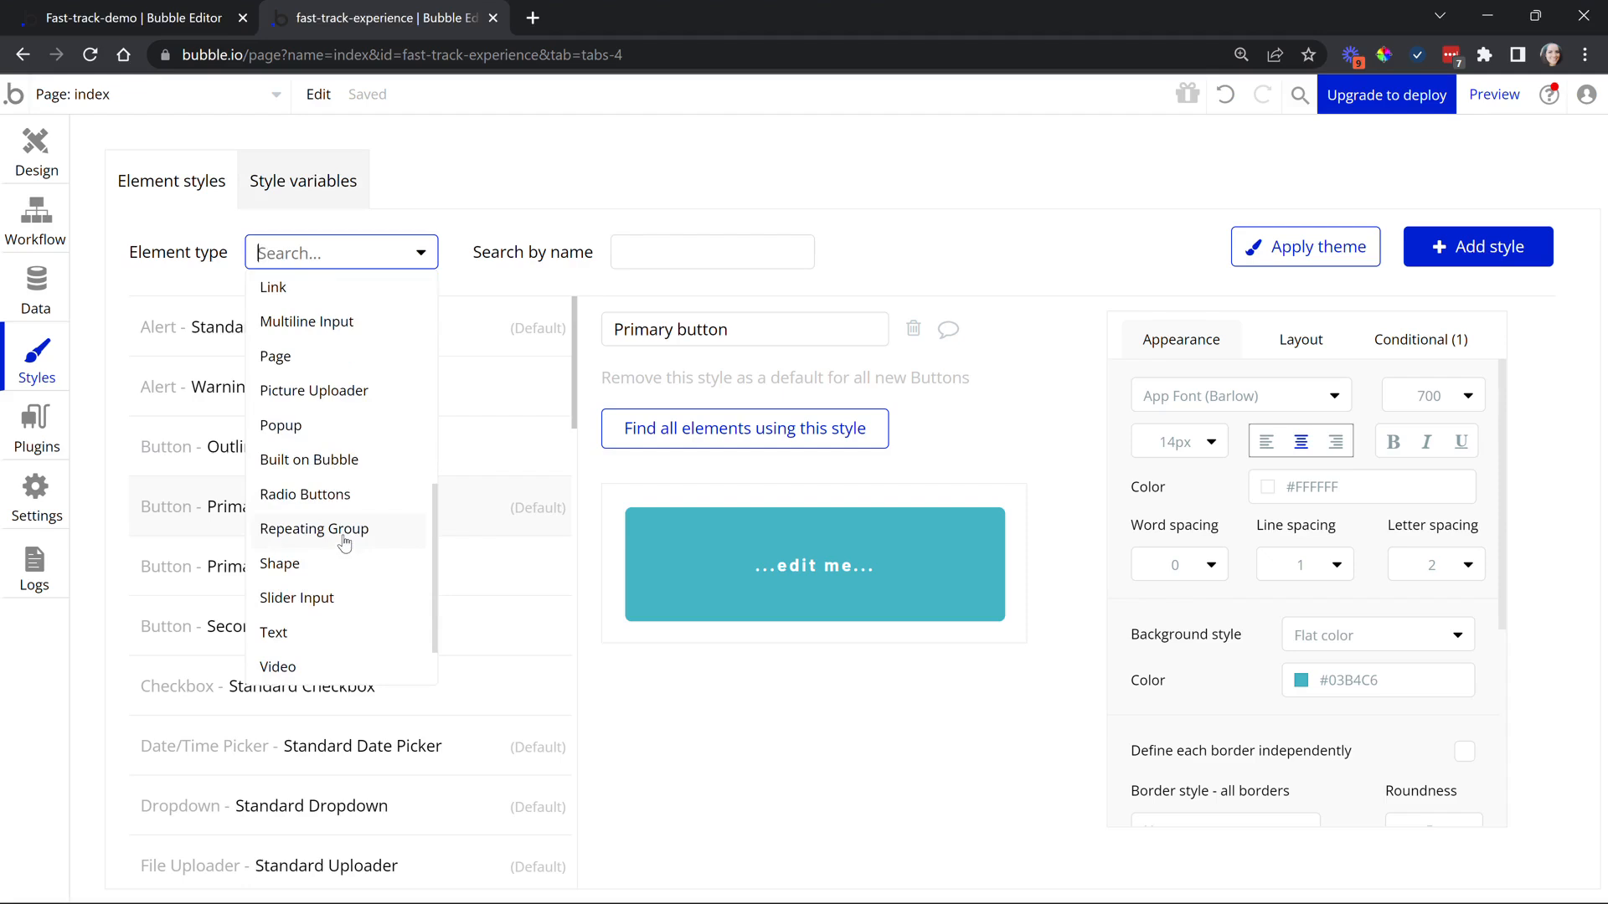
scroll(344, 542, "up", 6)
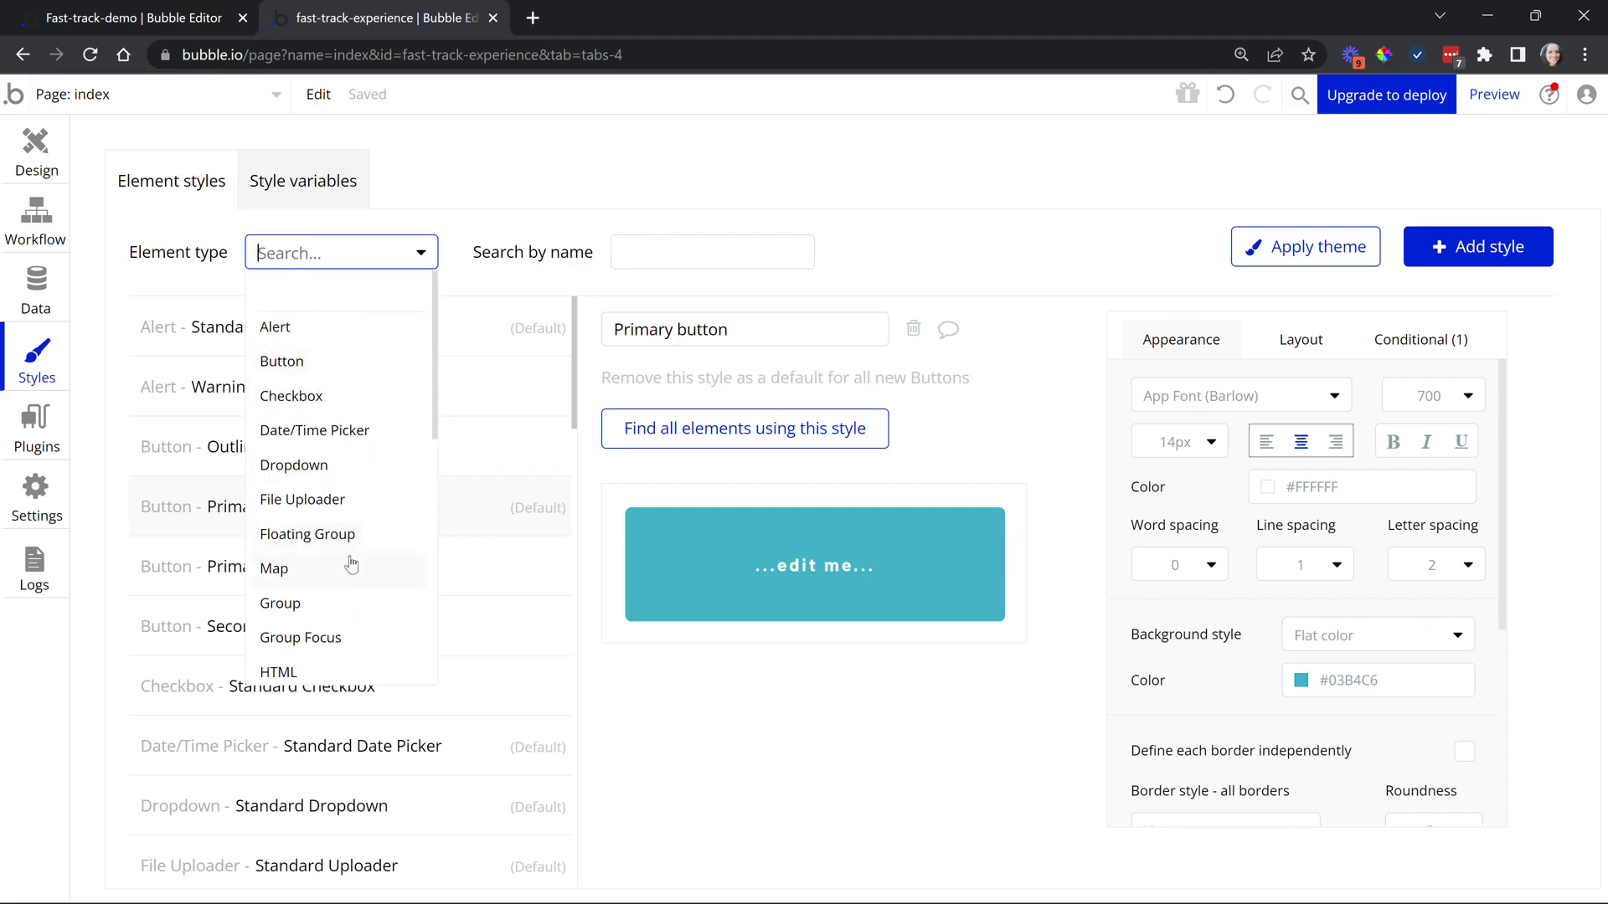
scroll(351, 566, "down", 2)
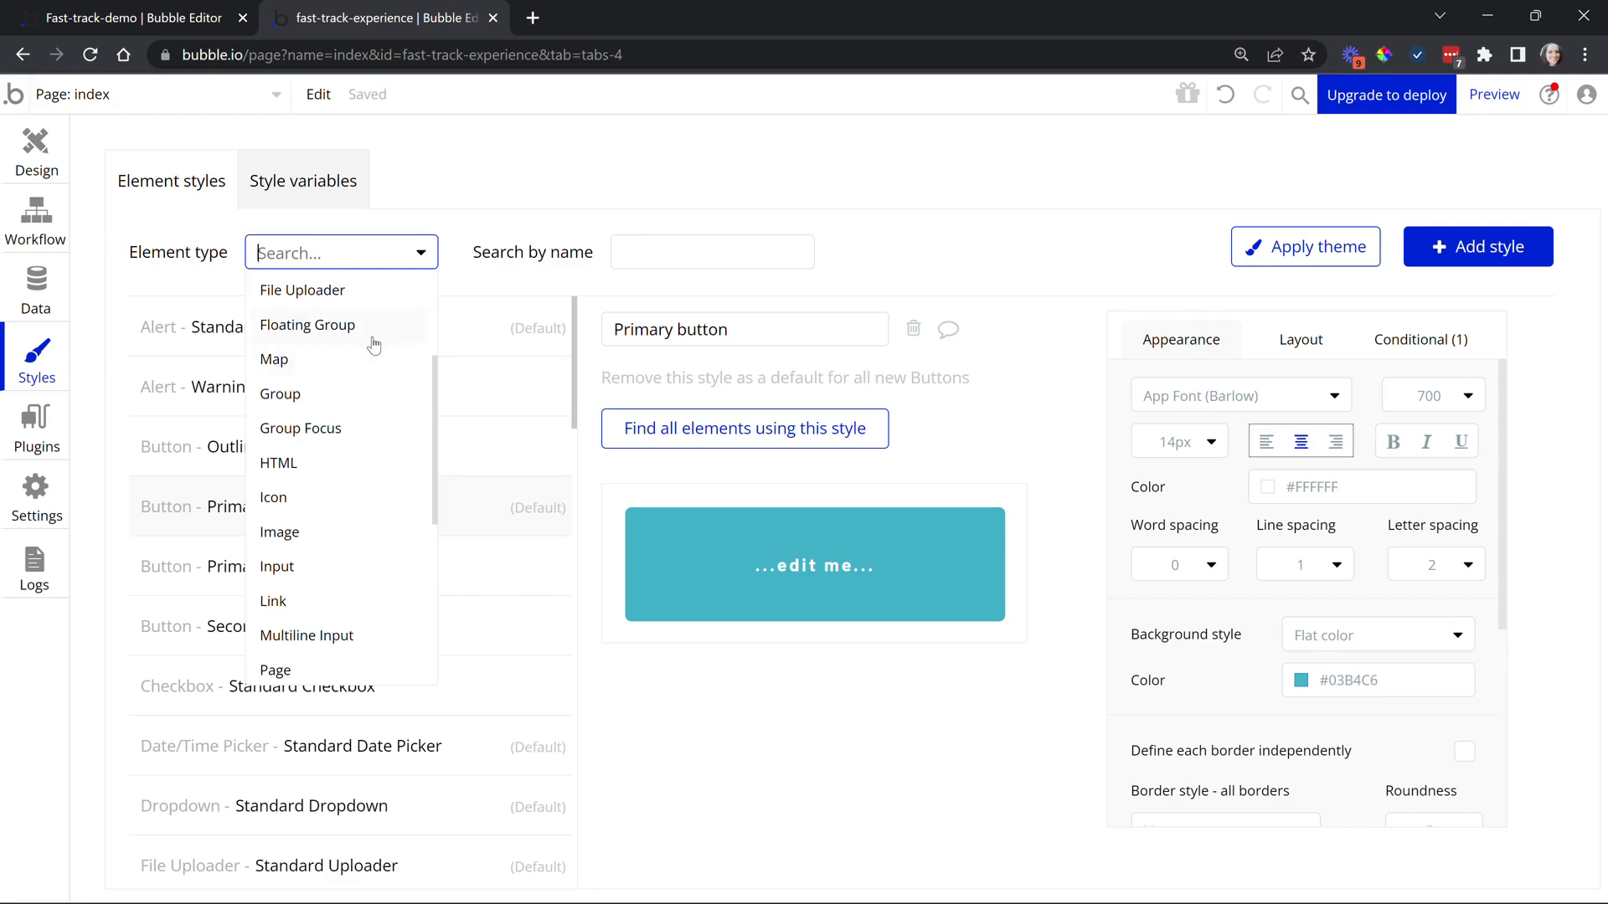
left_click(508, 219)
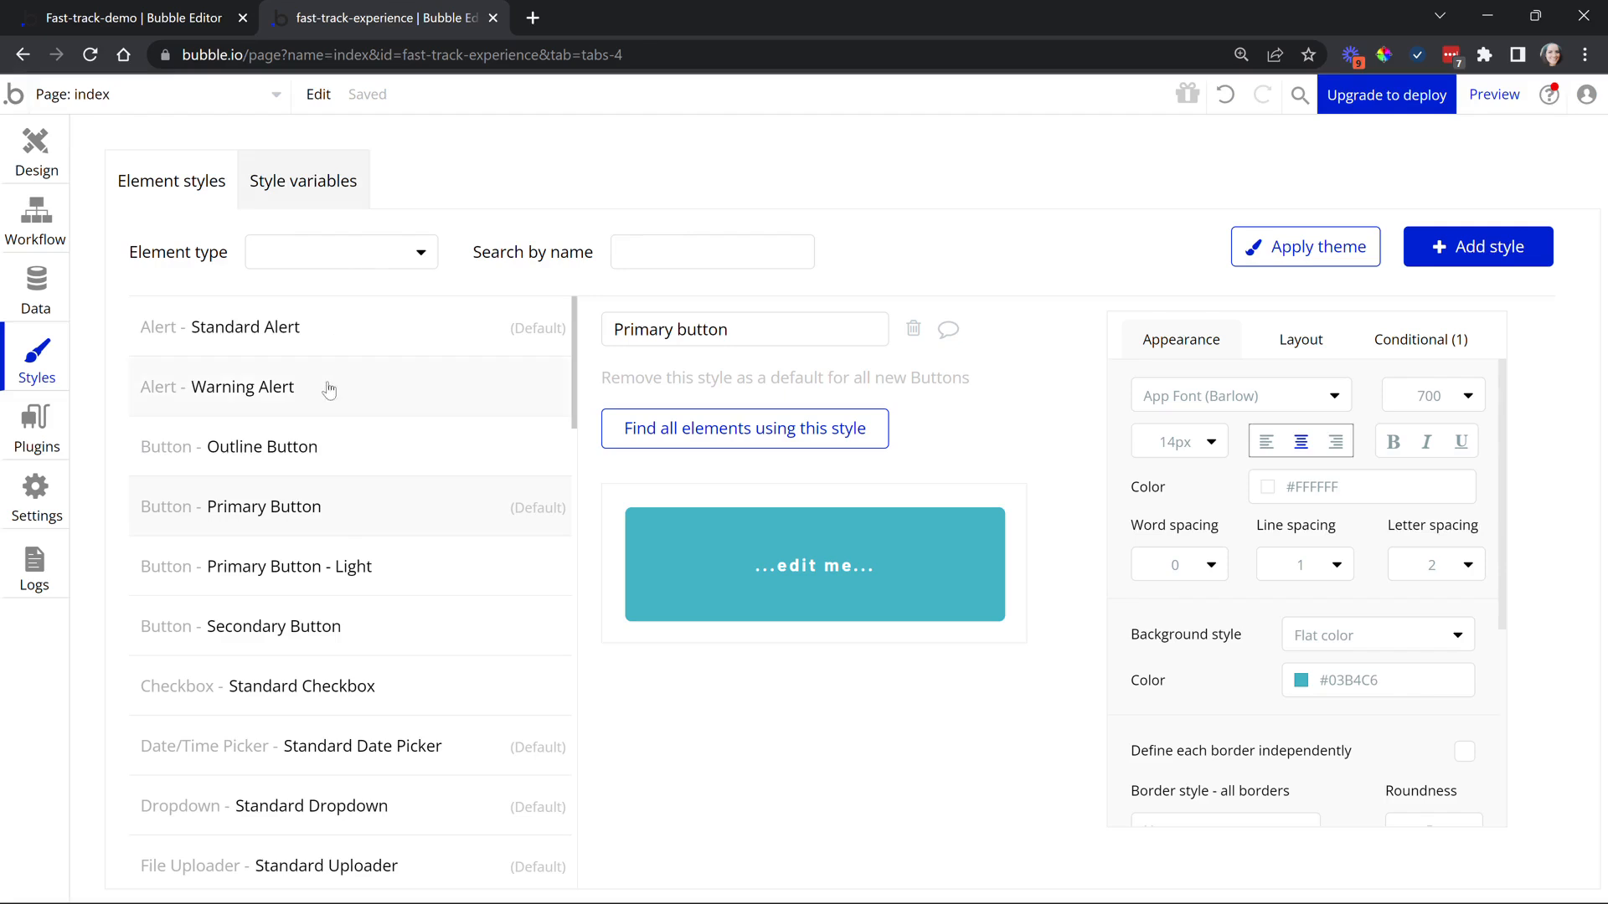
mouse_move(354, 344)
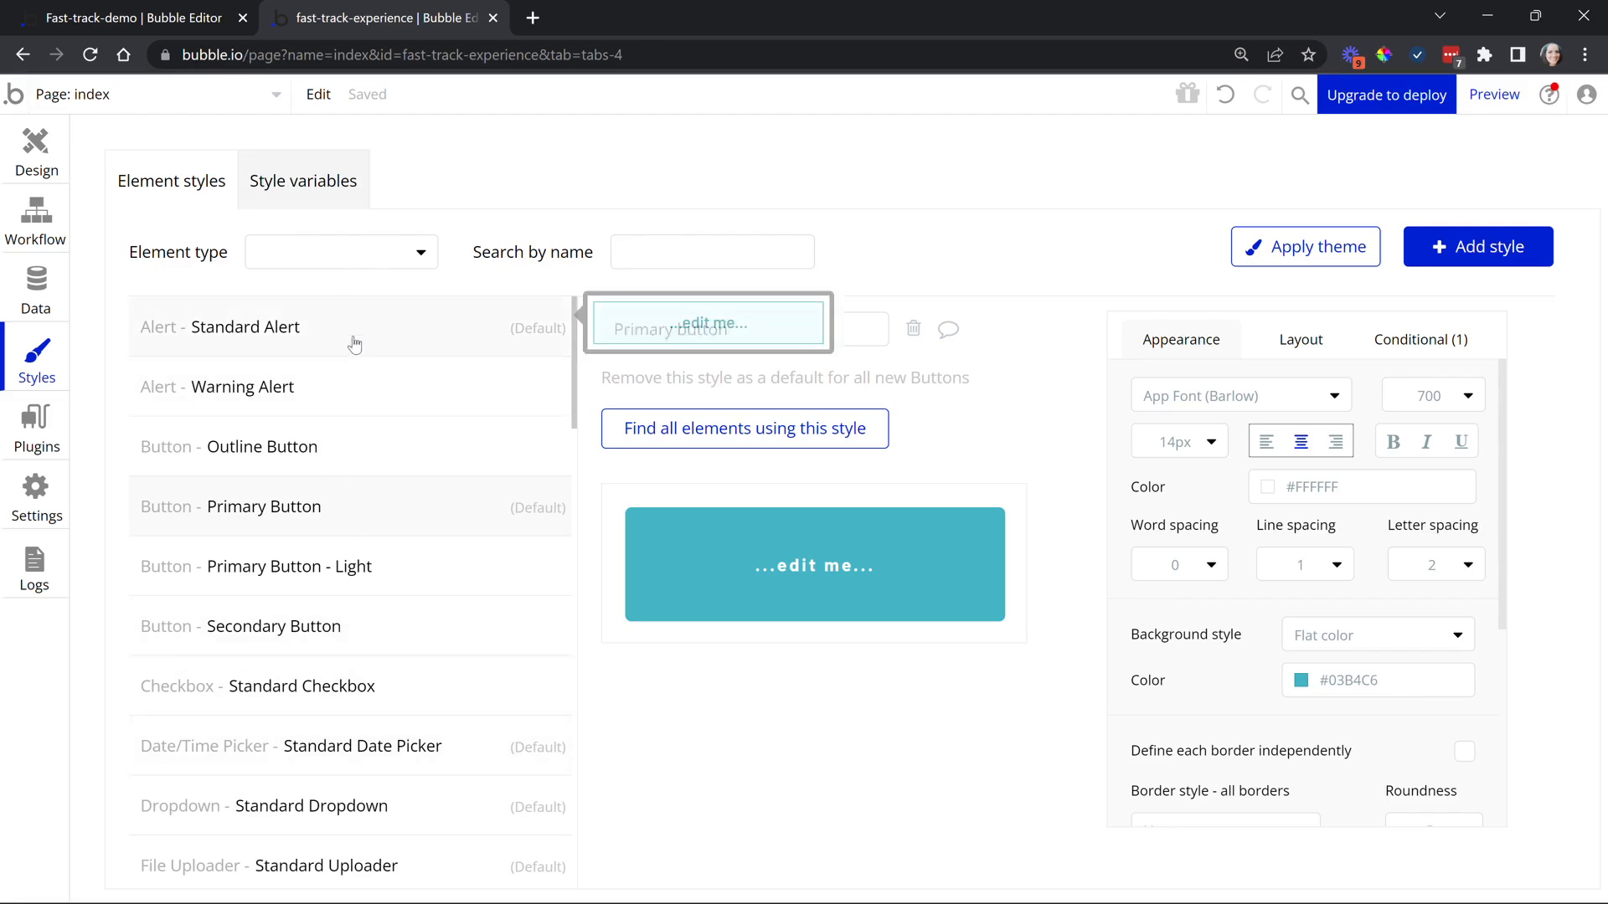
scroll(369, 581, "down", 10)
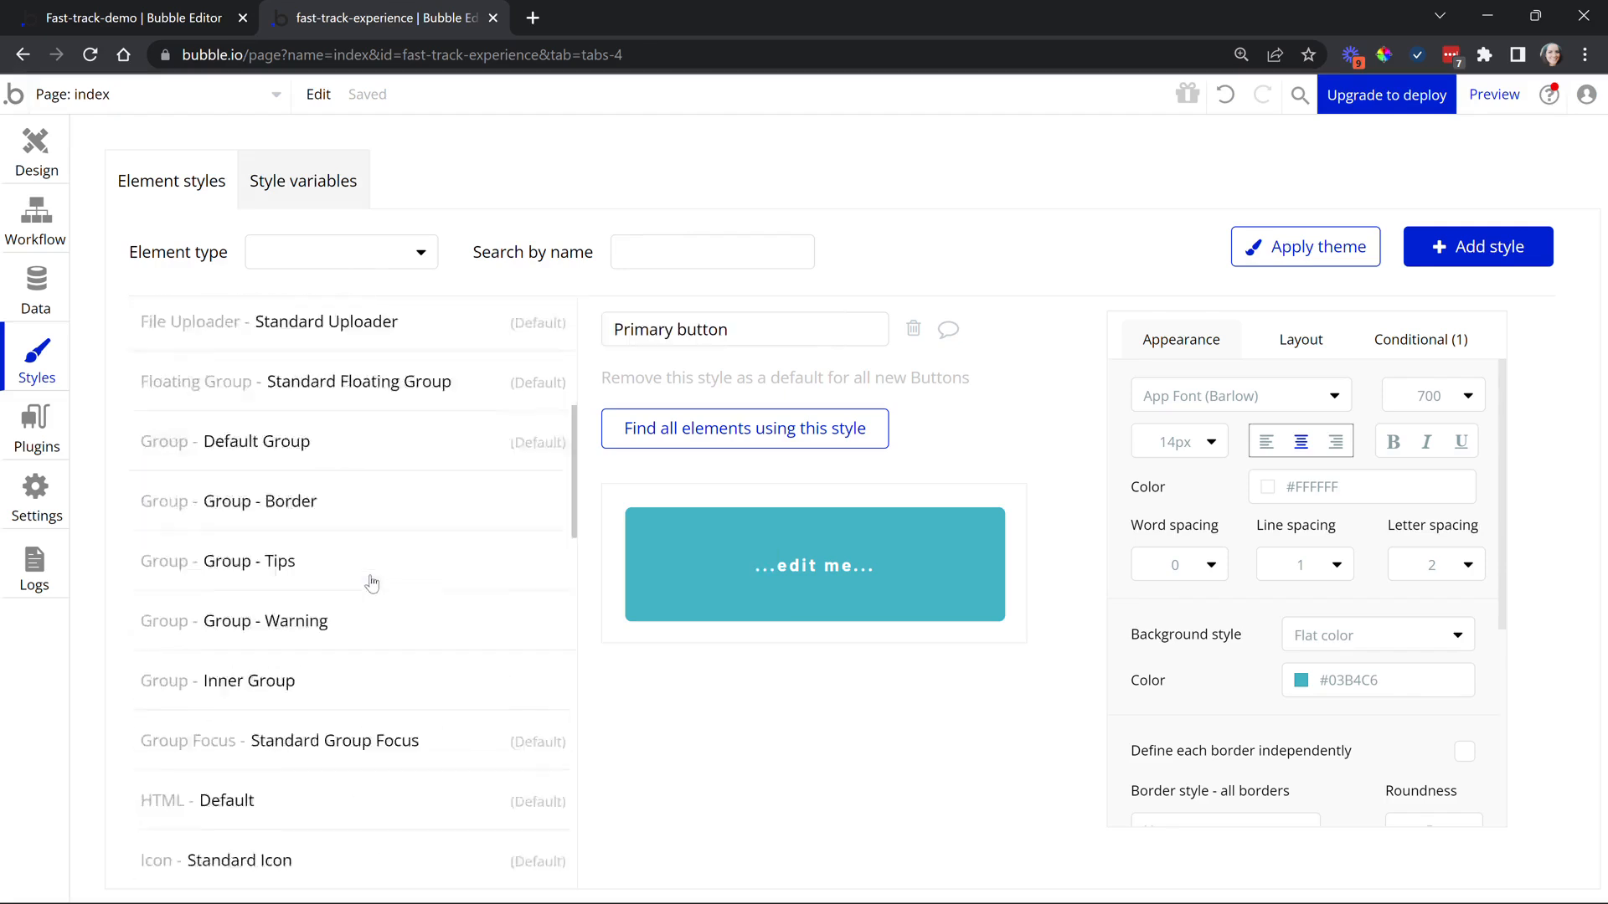
scroll(369, 581, "up", 9)
scroll(373, 578, "up", 1)
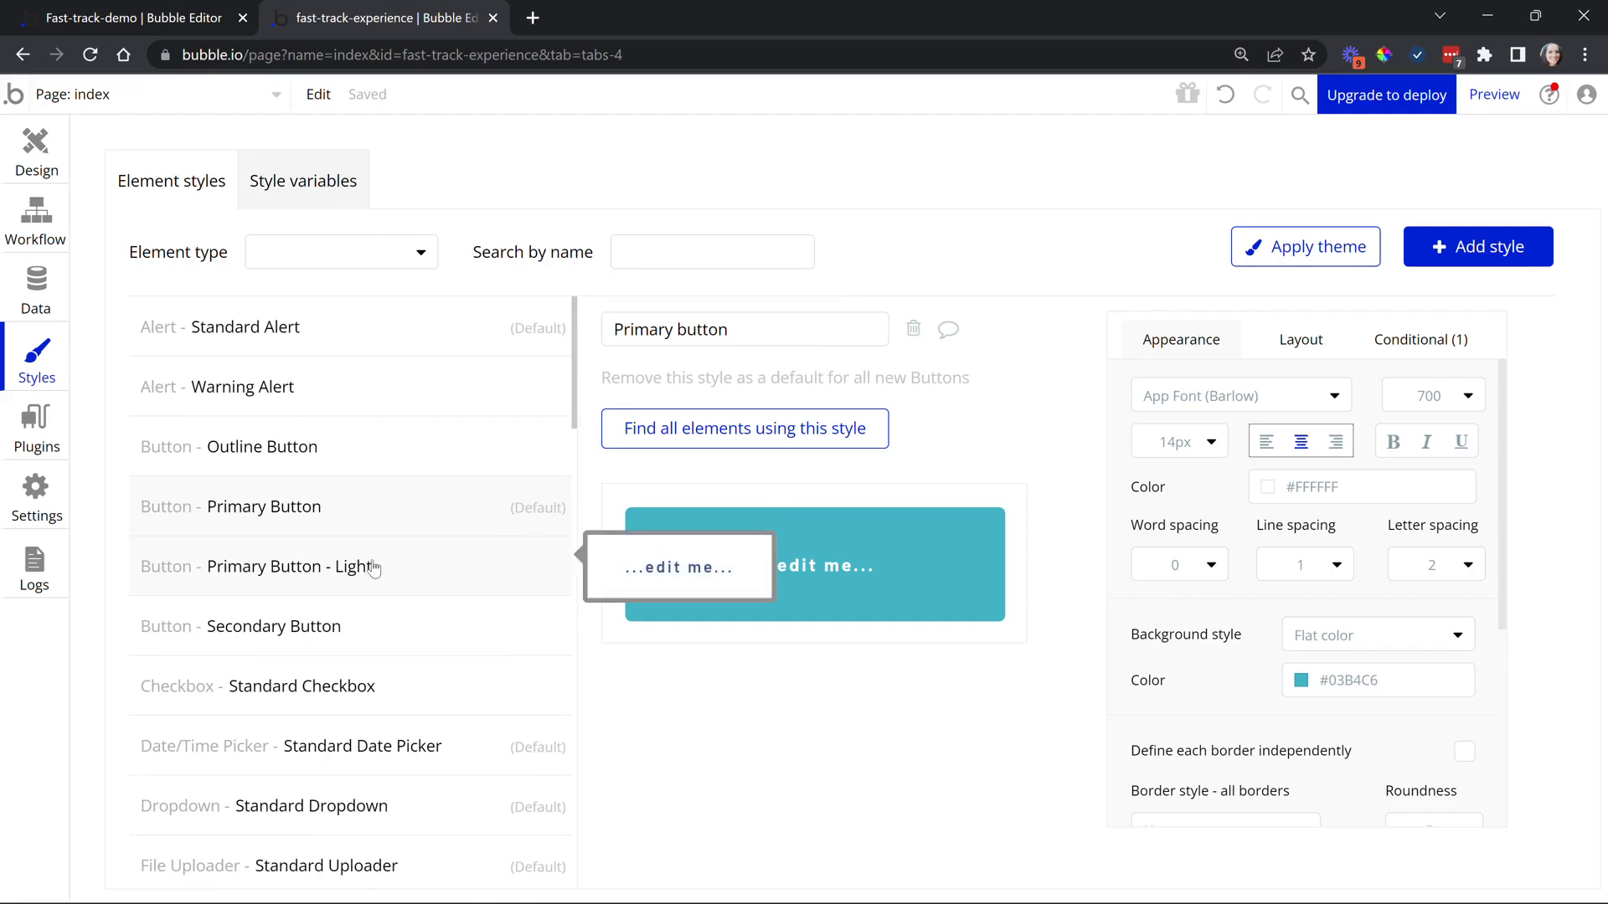
mouse_move(348, 408)
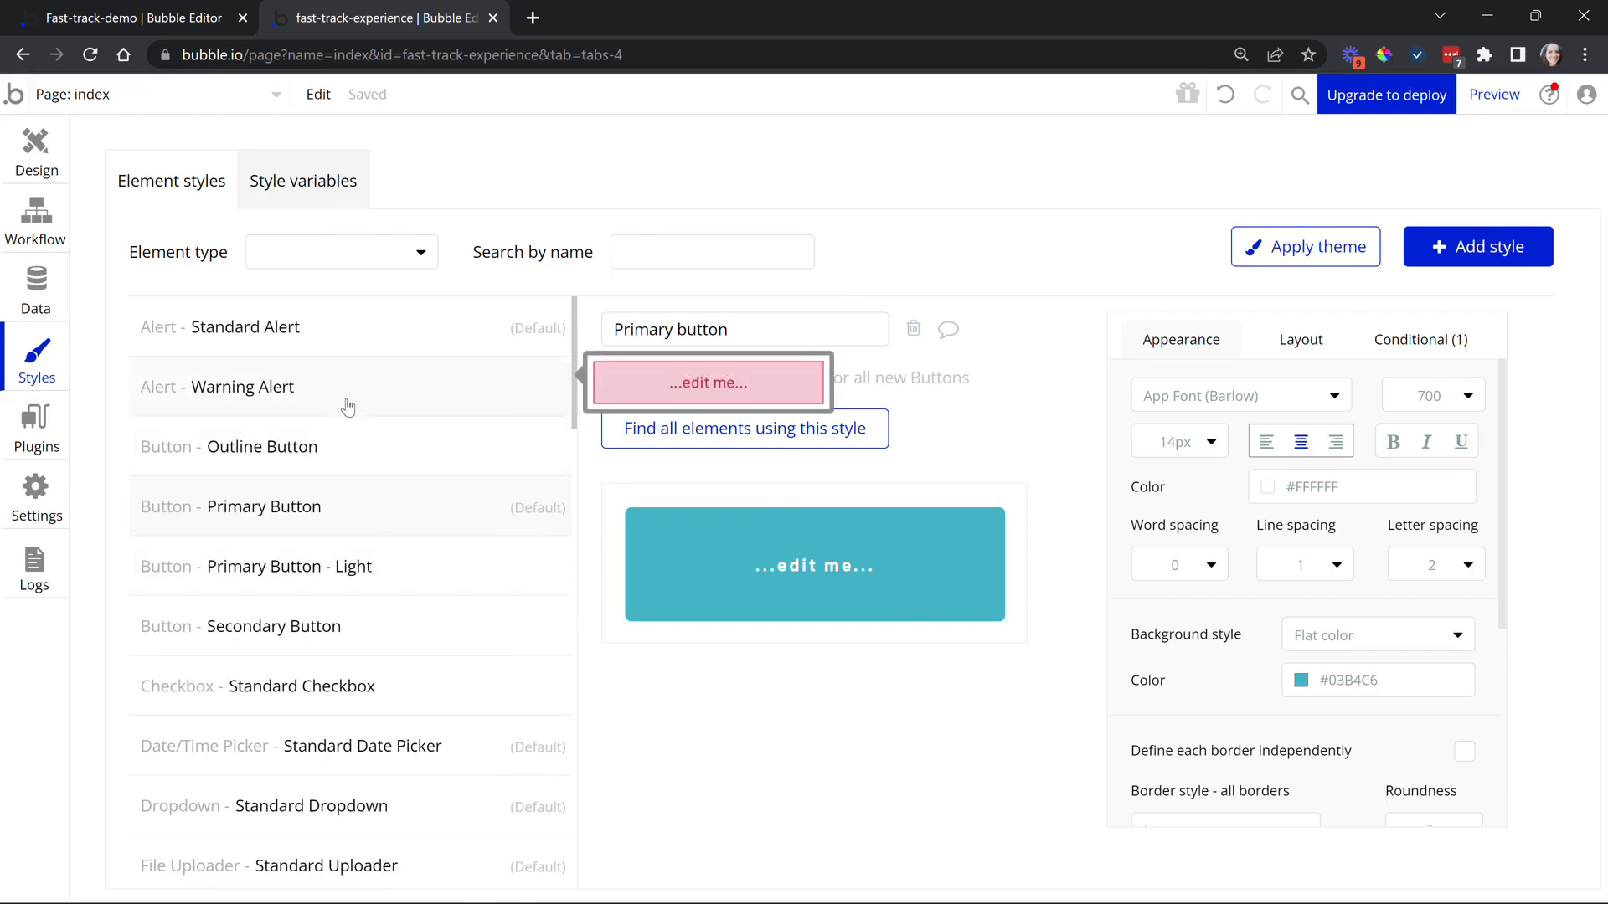
Filter the element styles by the Button type and preview the button styles, including the default one.
left_click(318, 270)
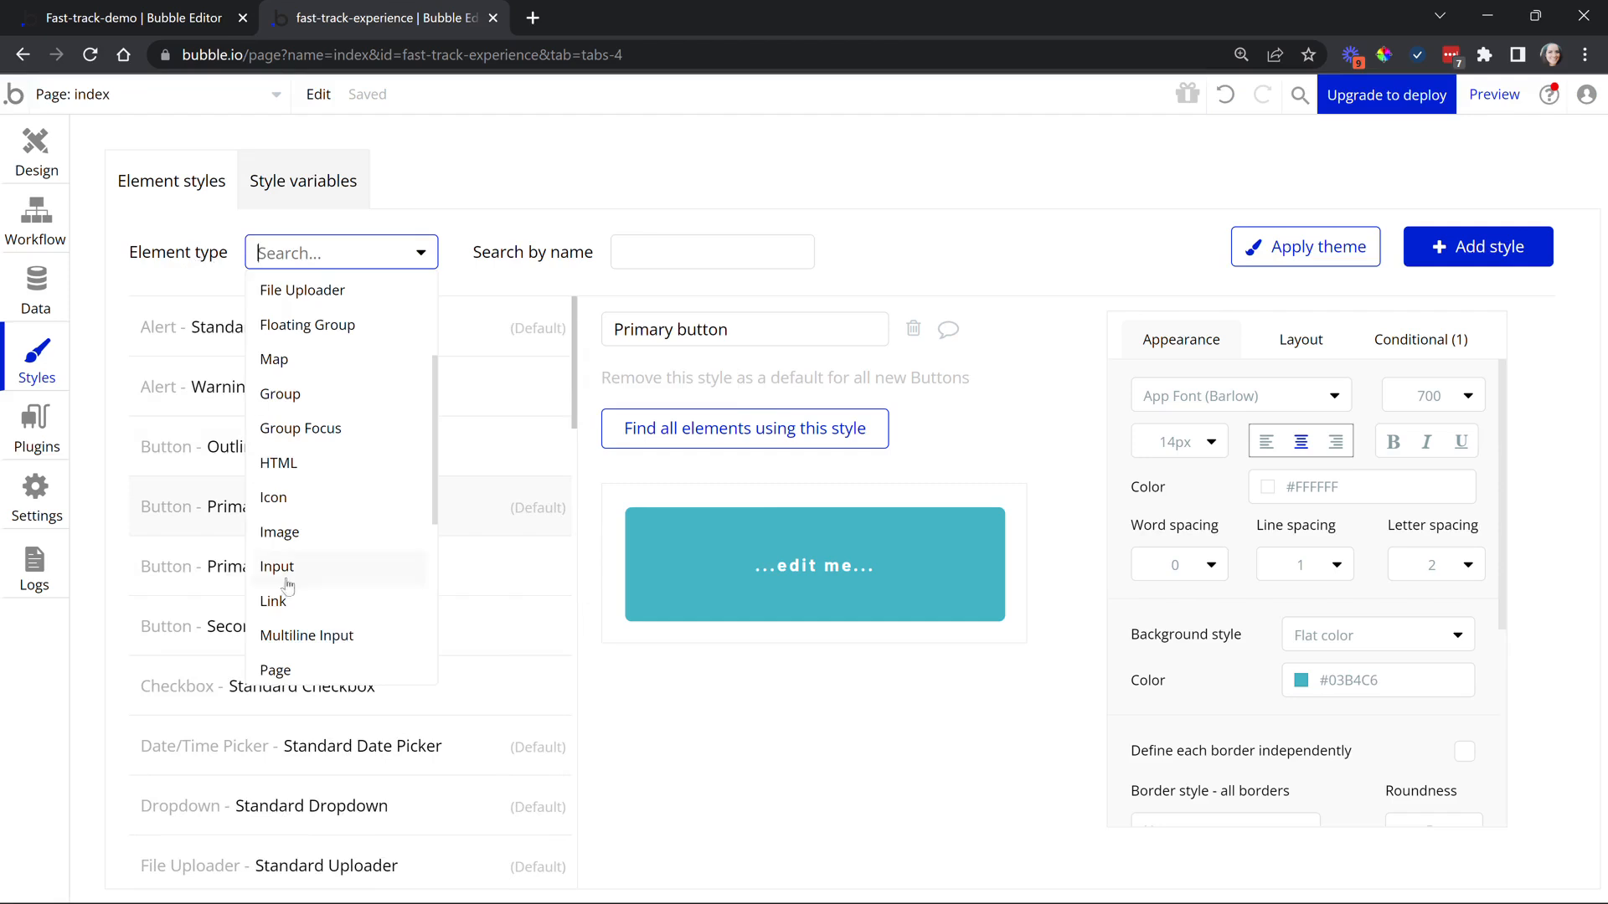
scroll(321, 404, "up", 3)
left_click(326, 363)
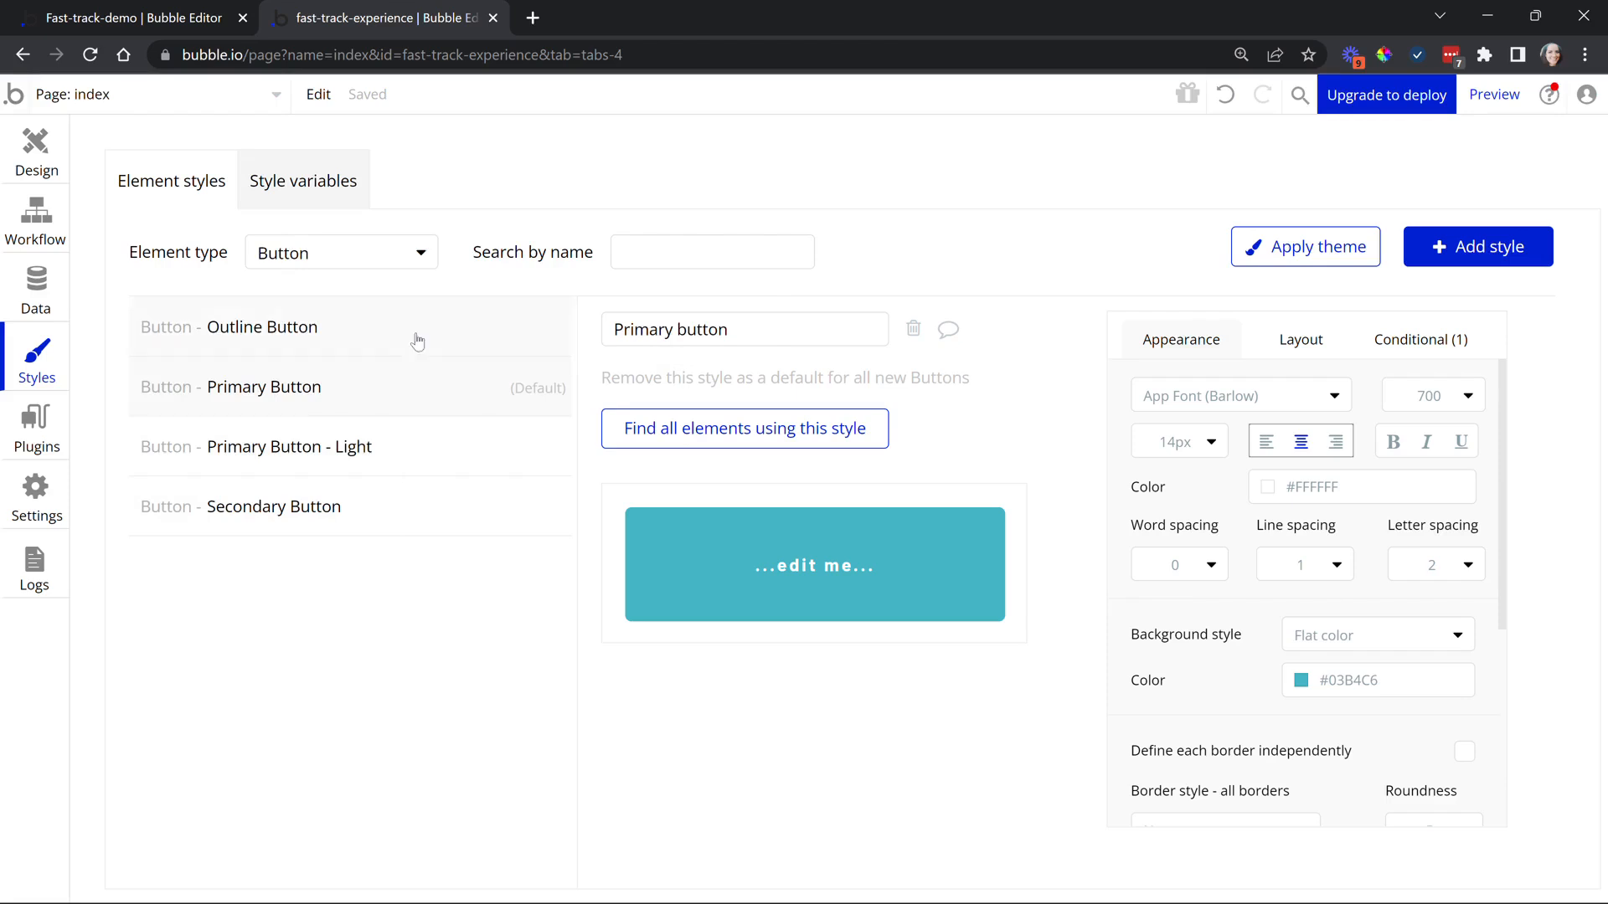
mouse_move(427, 517)
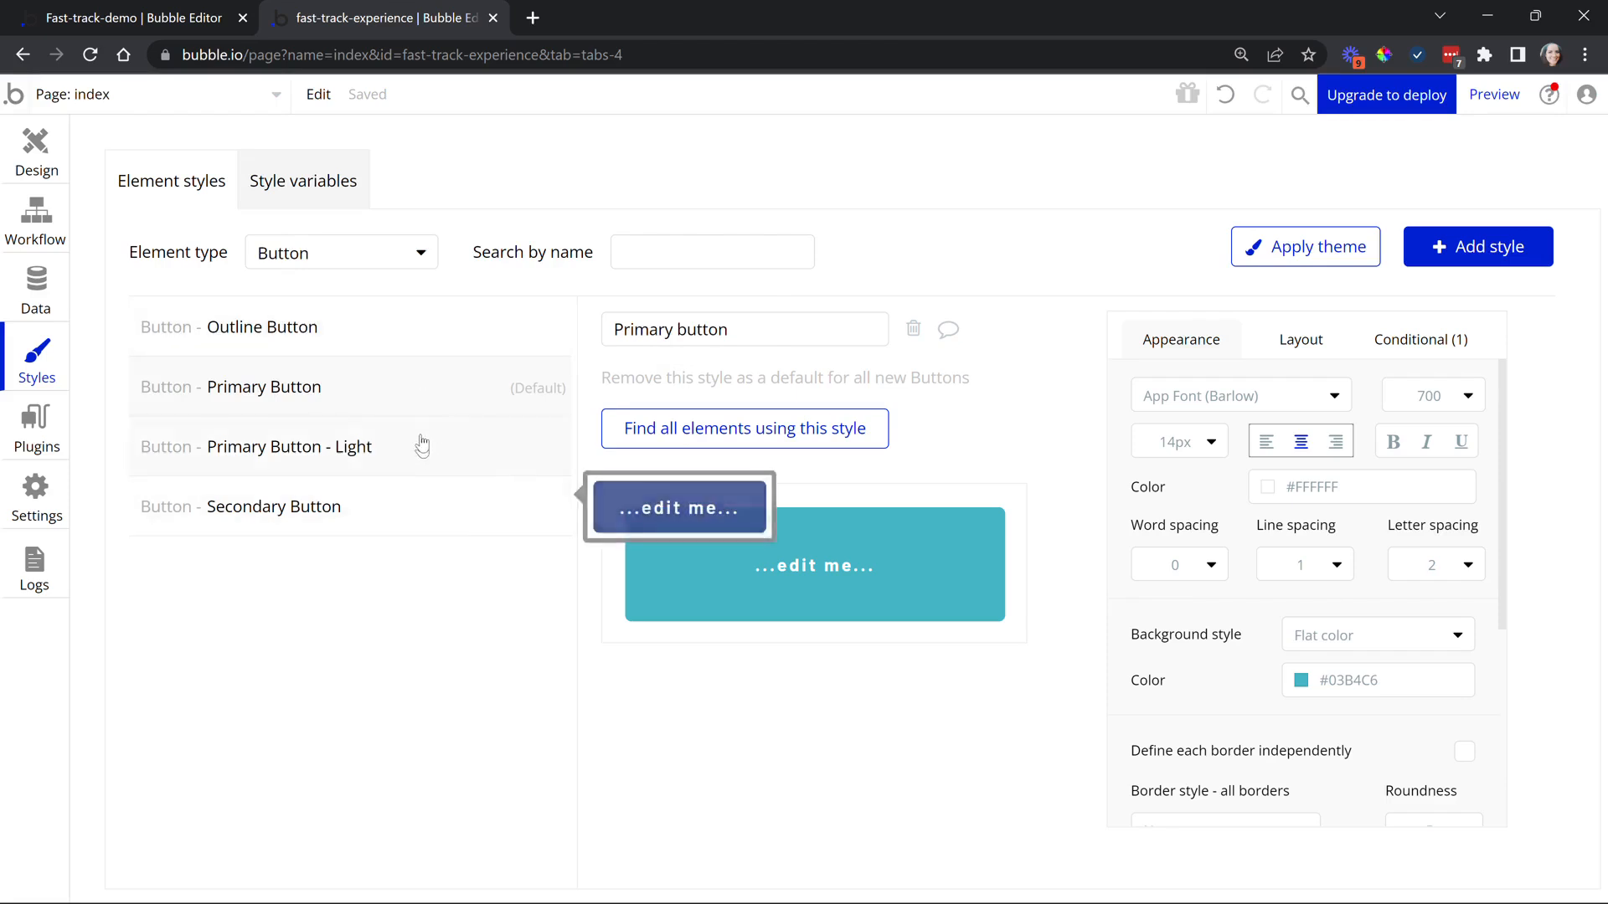
mouse_move(303, 342)
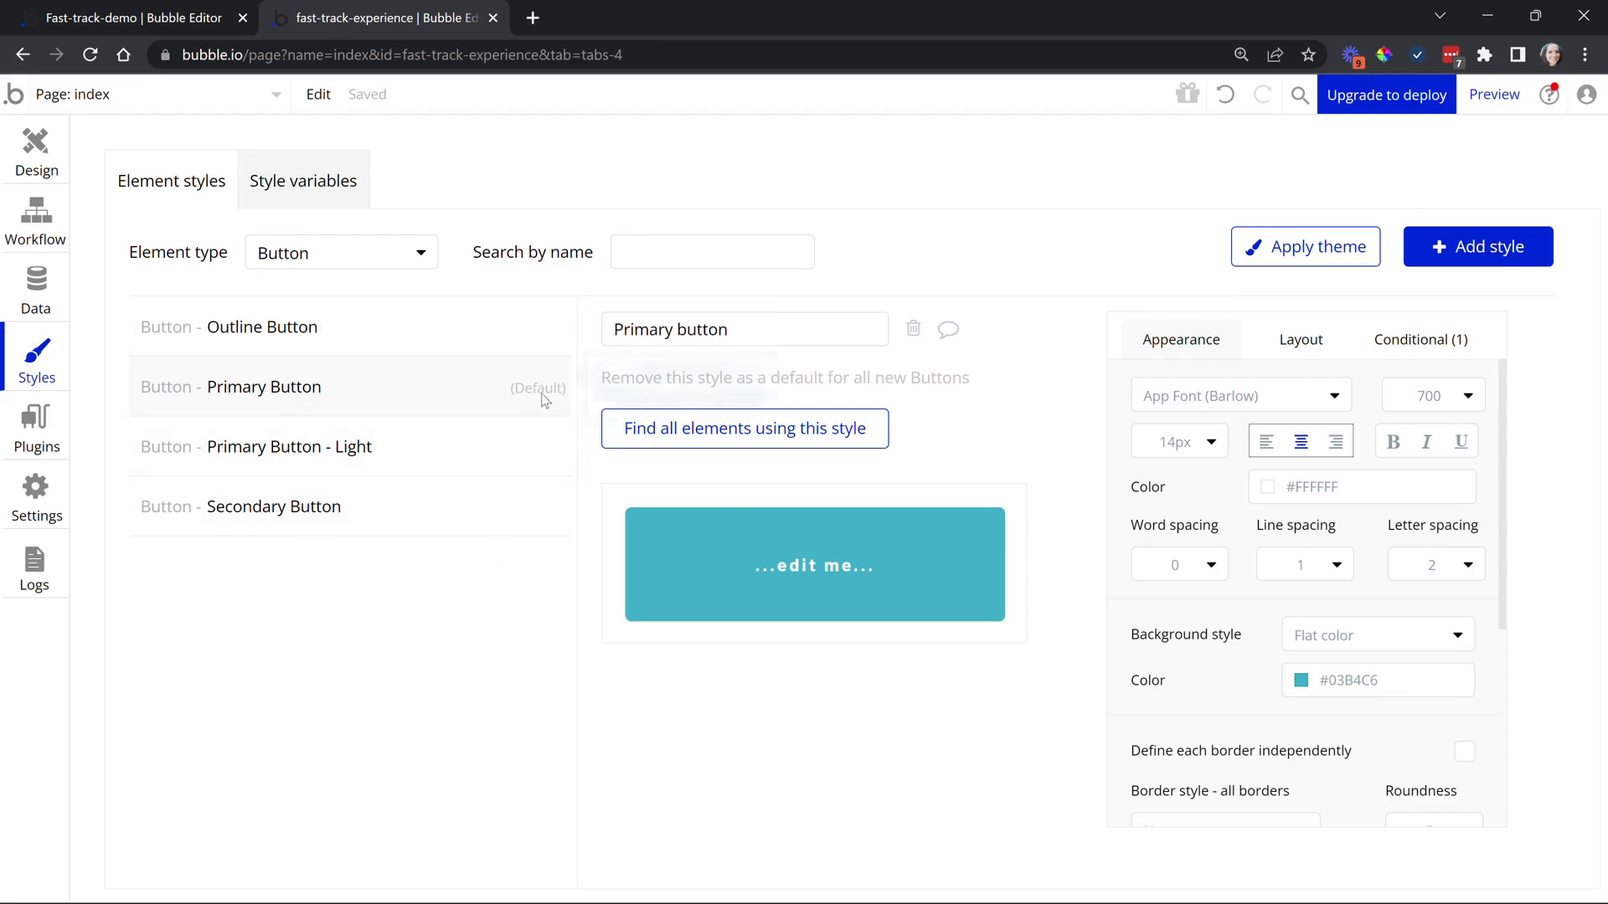
mouse_move(554, 394)
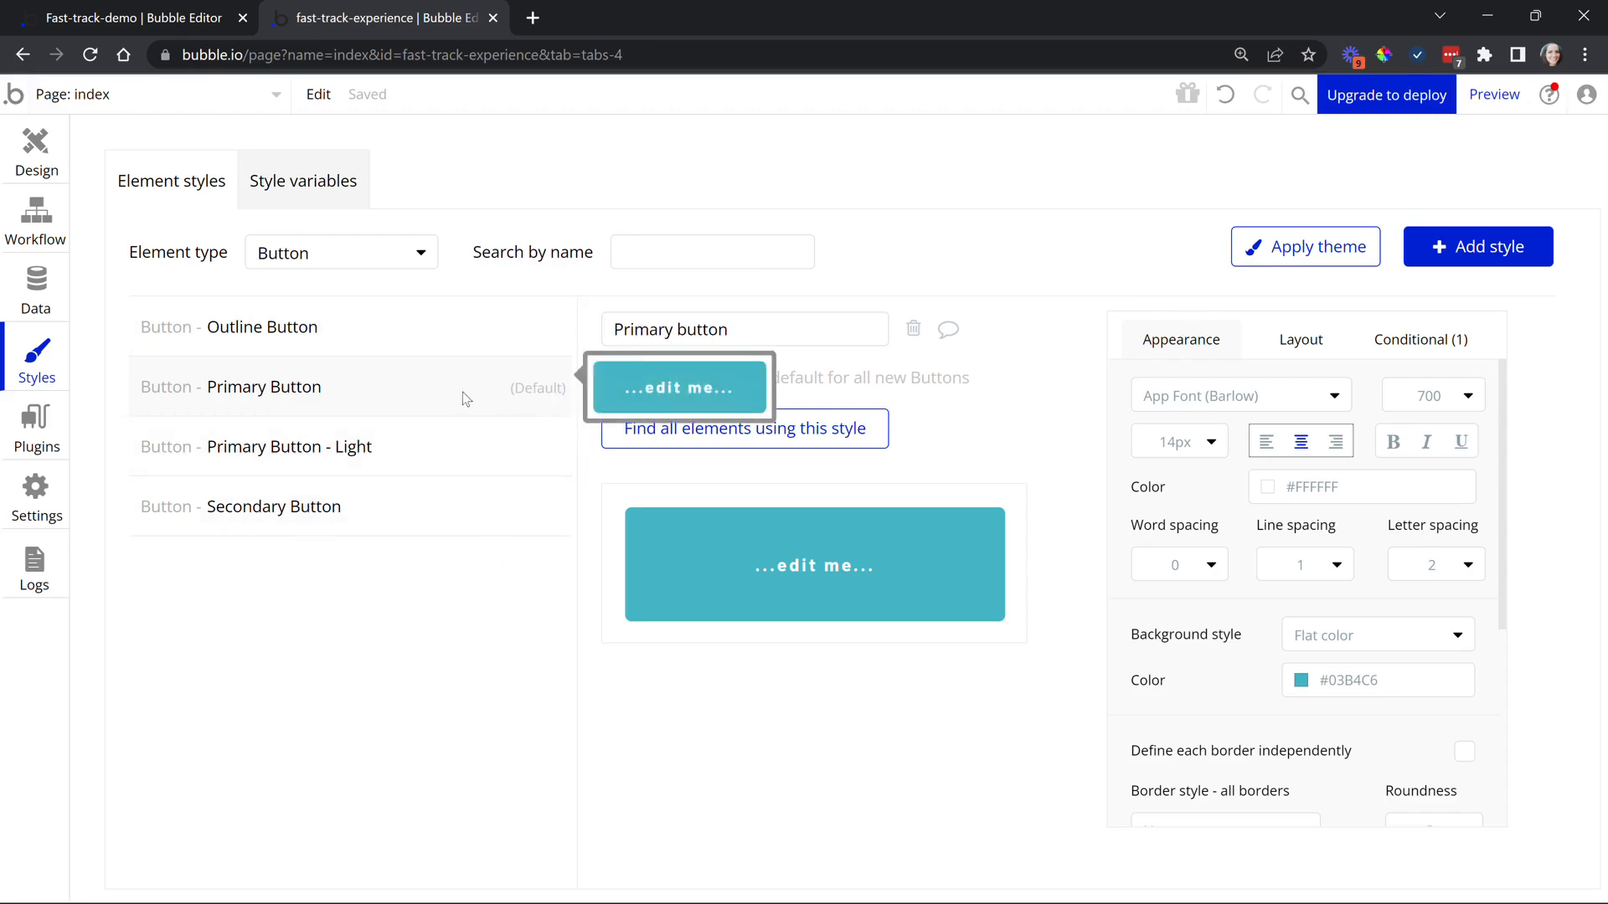
left_click(303, 267)
left_click(477, 579)
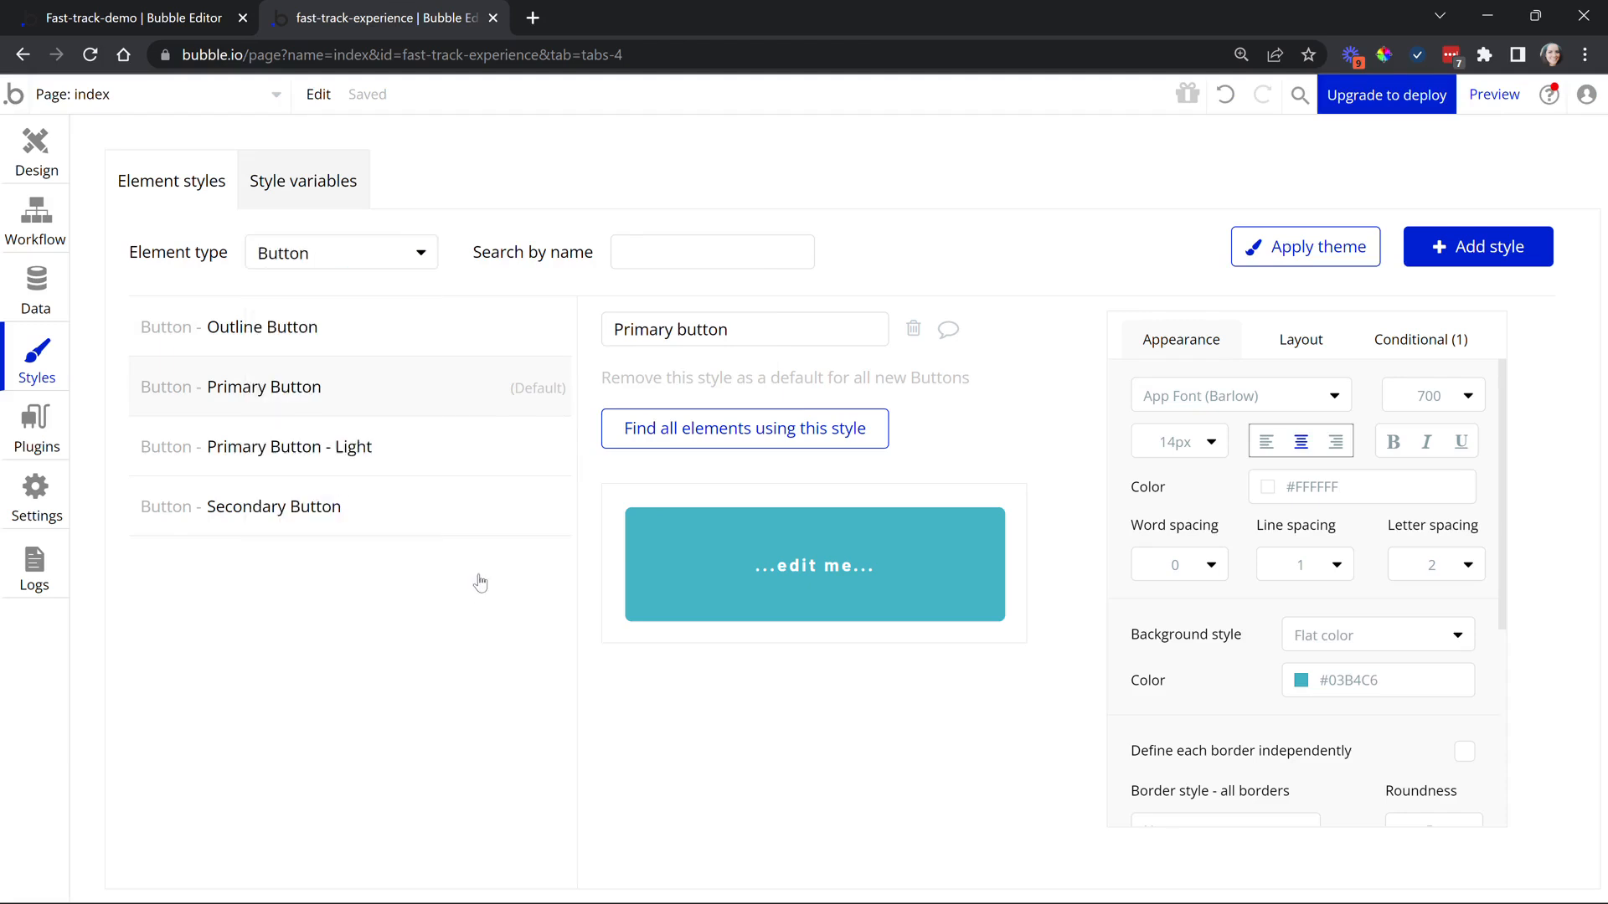
mouse_move(535, 389)
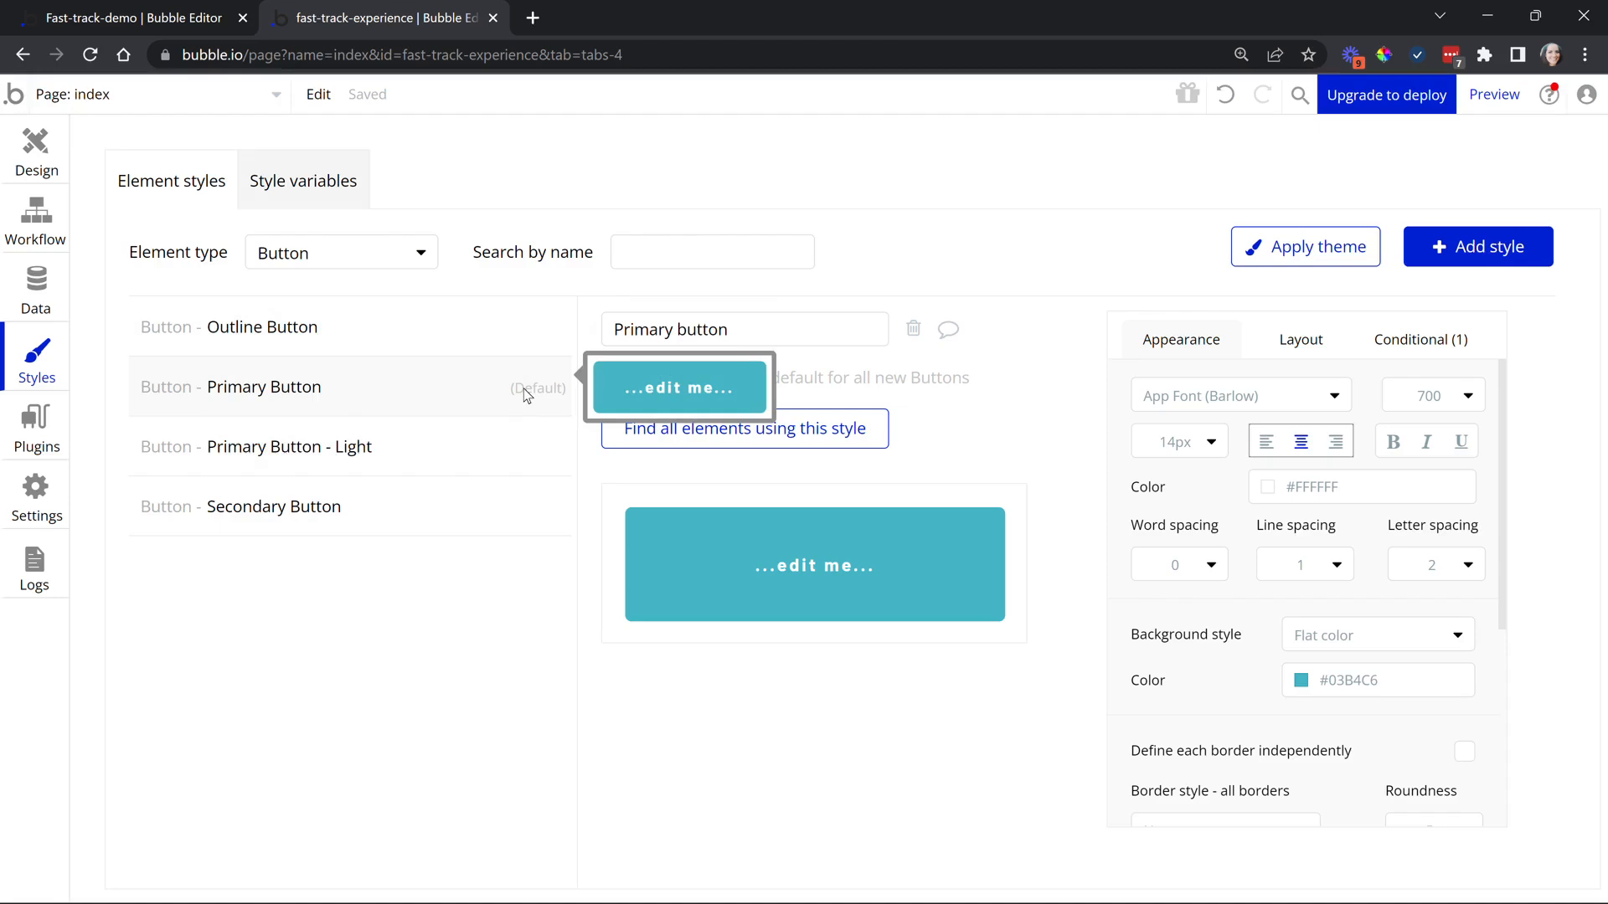
Draw a button about 177 by 58 px near the upper part of the index page and move its property editor closer.
left_click(31, 160)
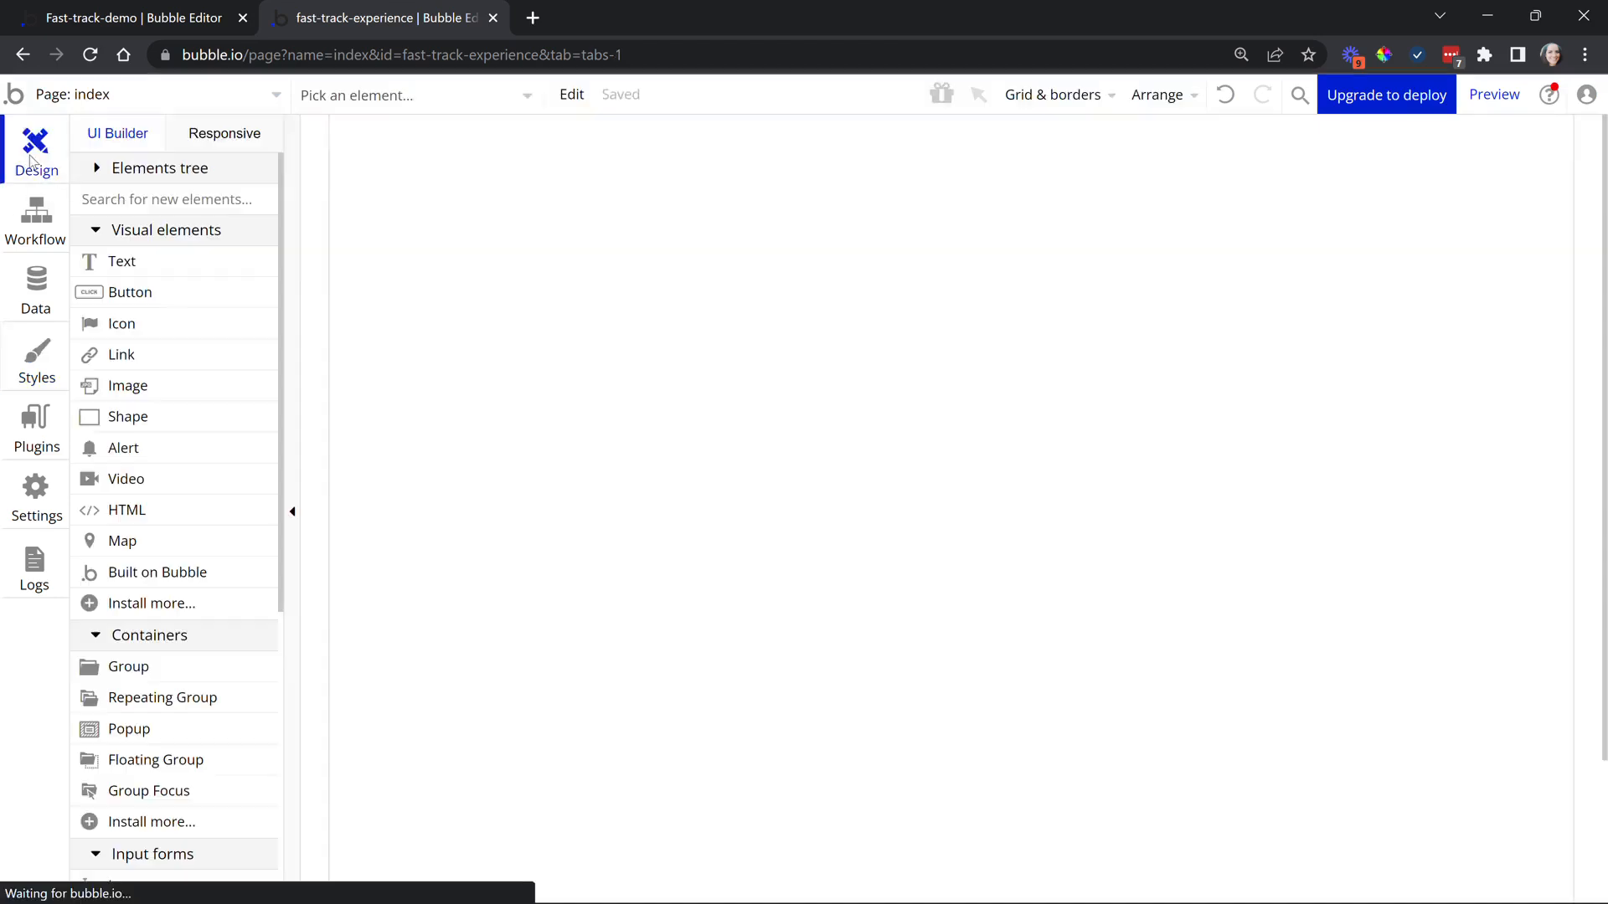
left_click(104, 303)
left_click_drag(432, 201, 638, 268)
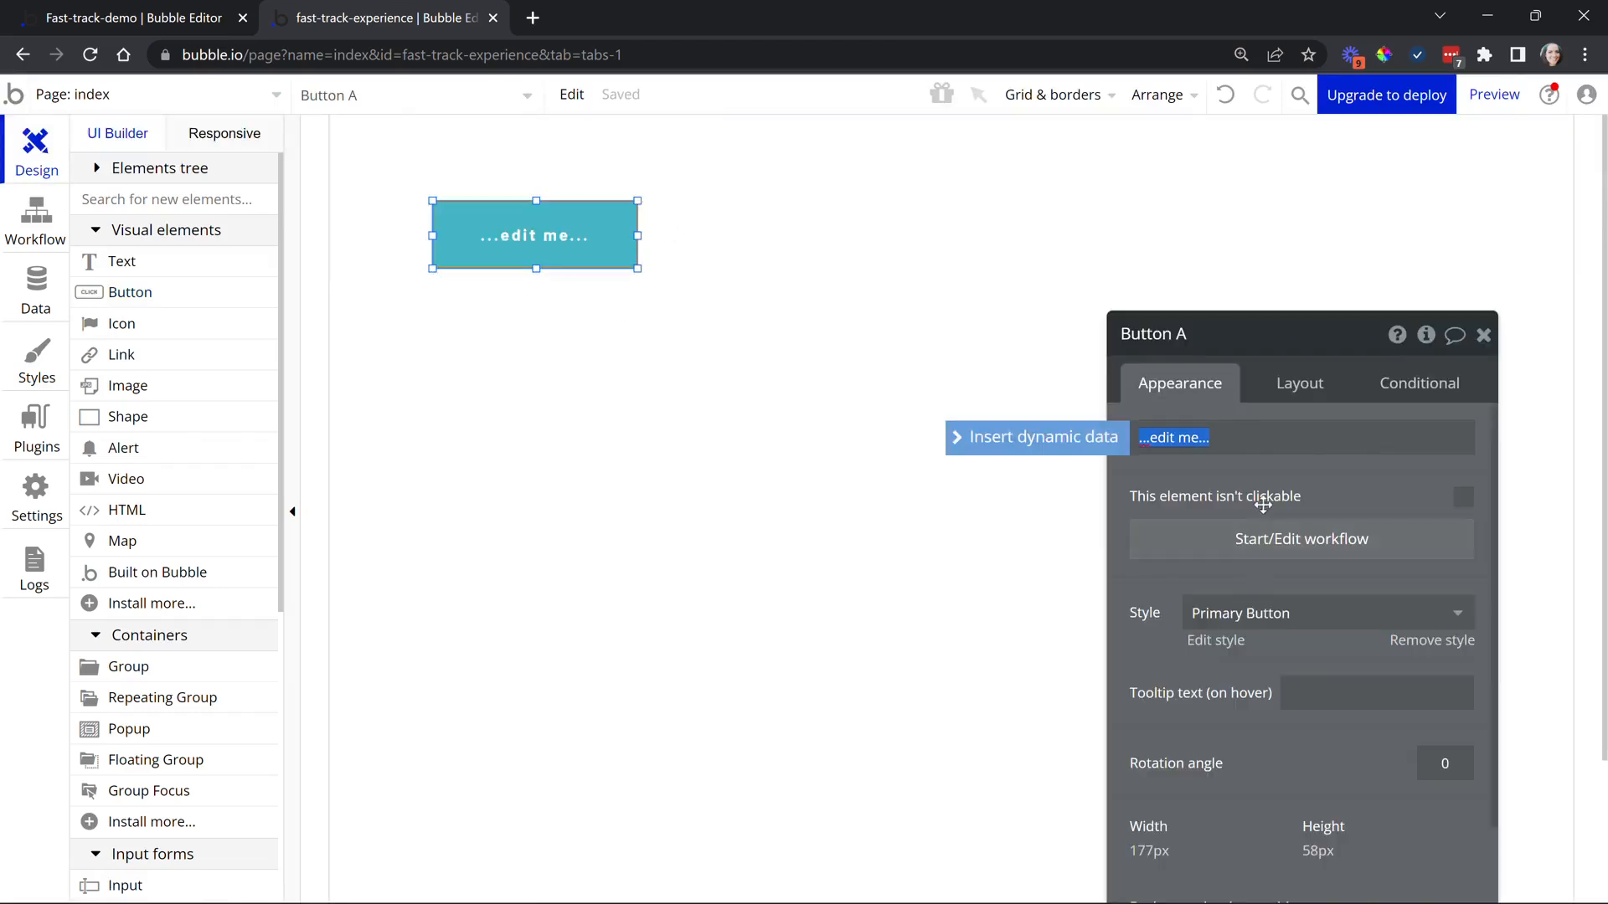
left_click_drag(1264, 501, 917, 360)
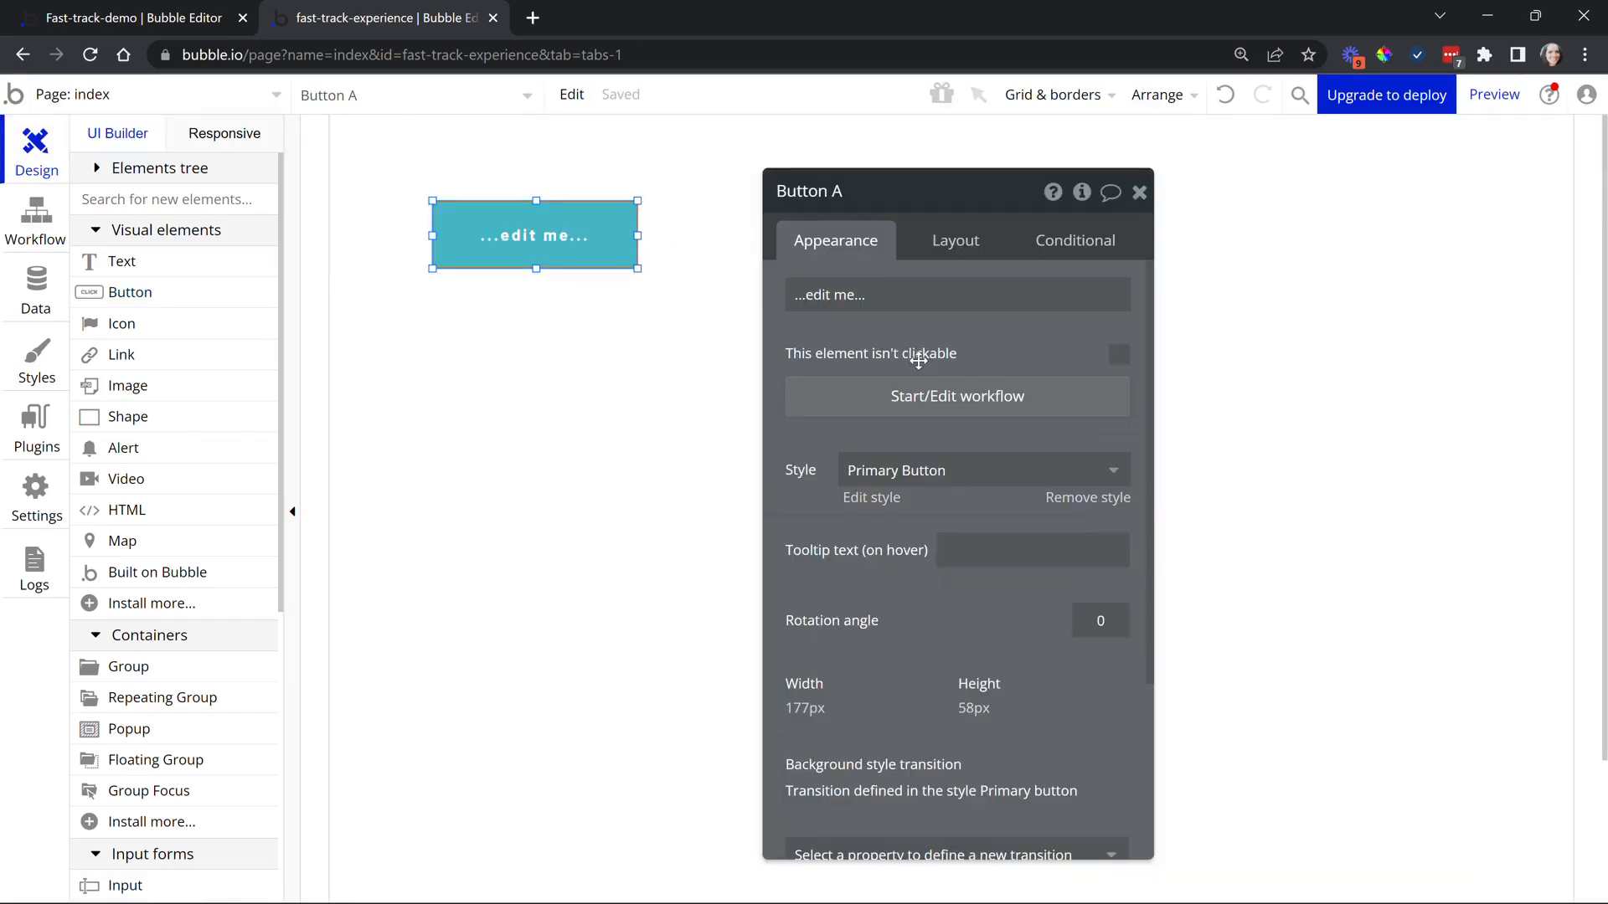
Try the Outline Button and Secondary Button styles on the new button, then return it to Primary Button.
left_click(919, 482)
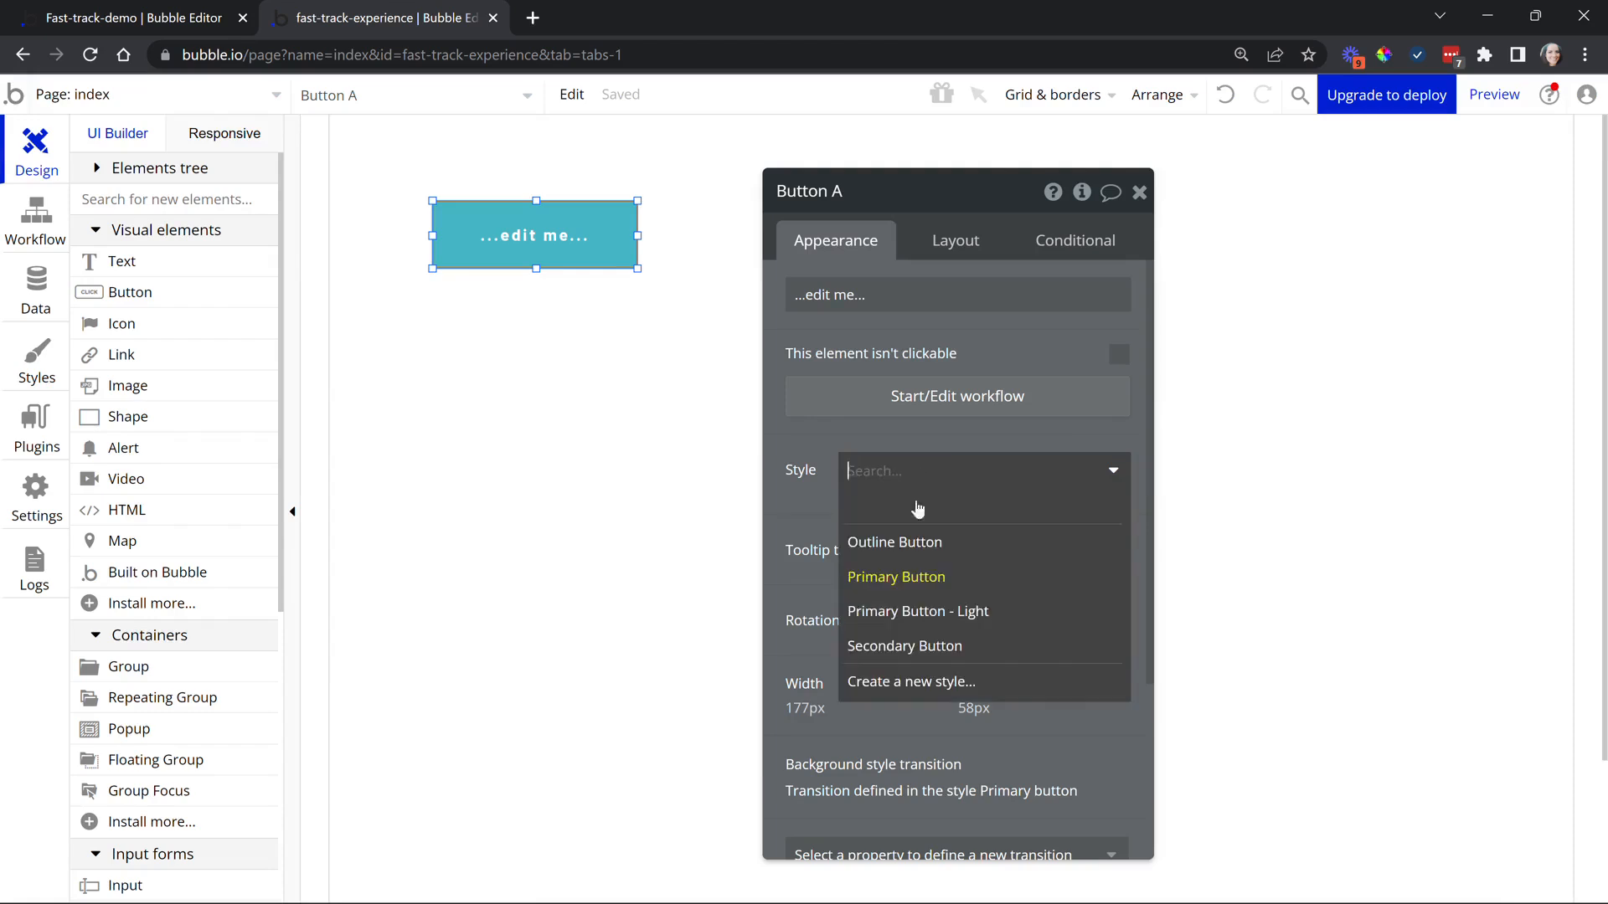
left_click(939, 549)
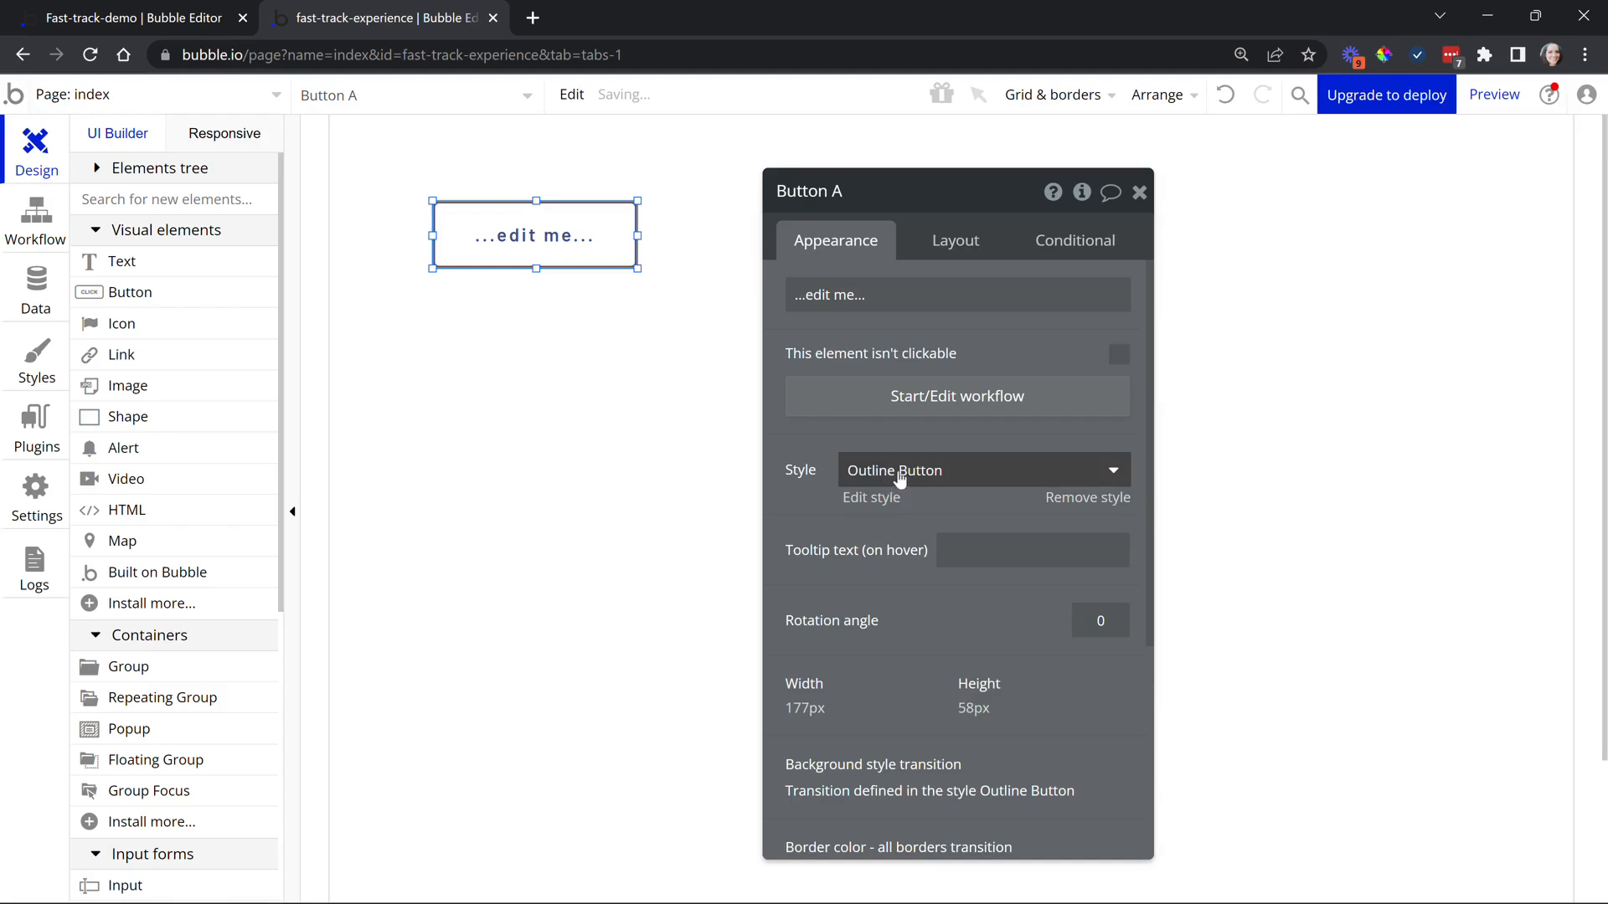
left_click(898, 471)
left_click(908, 647)
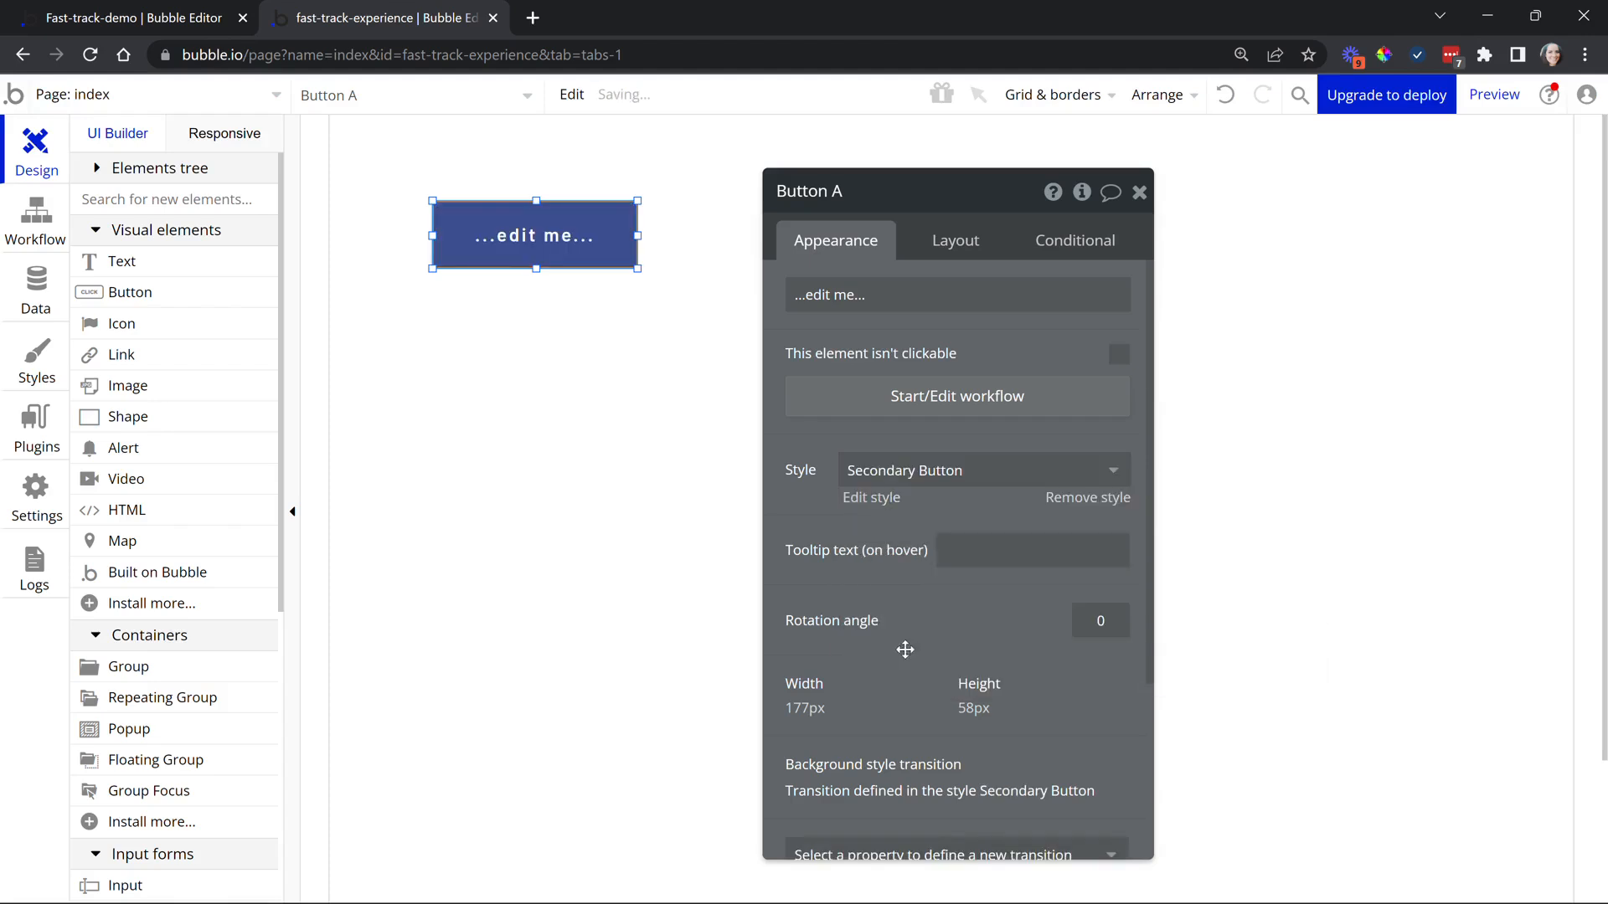
left_click(921, 470)
left_click(921, 570)
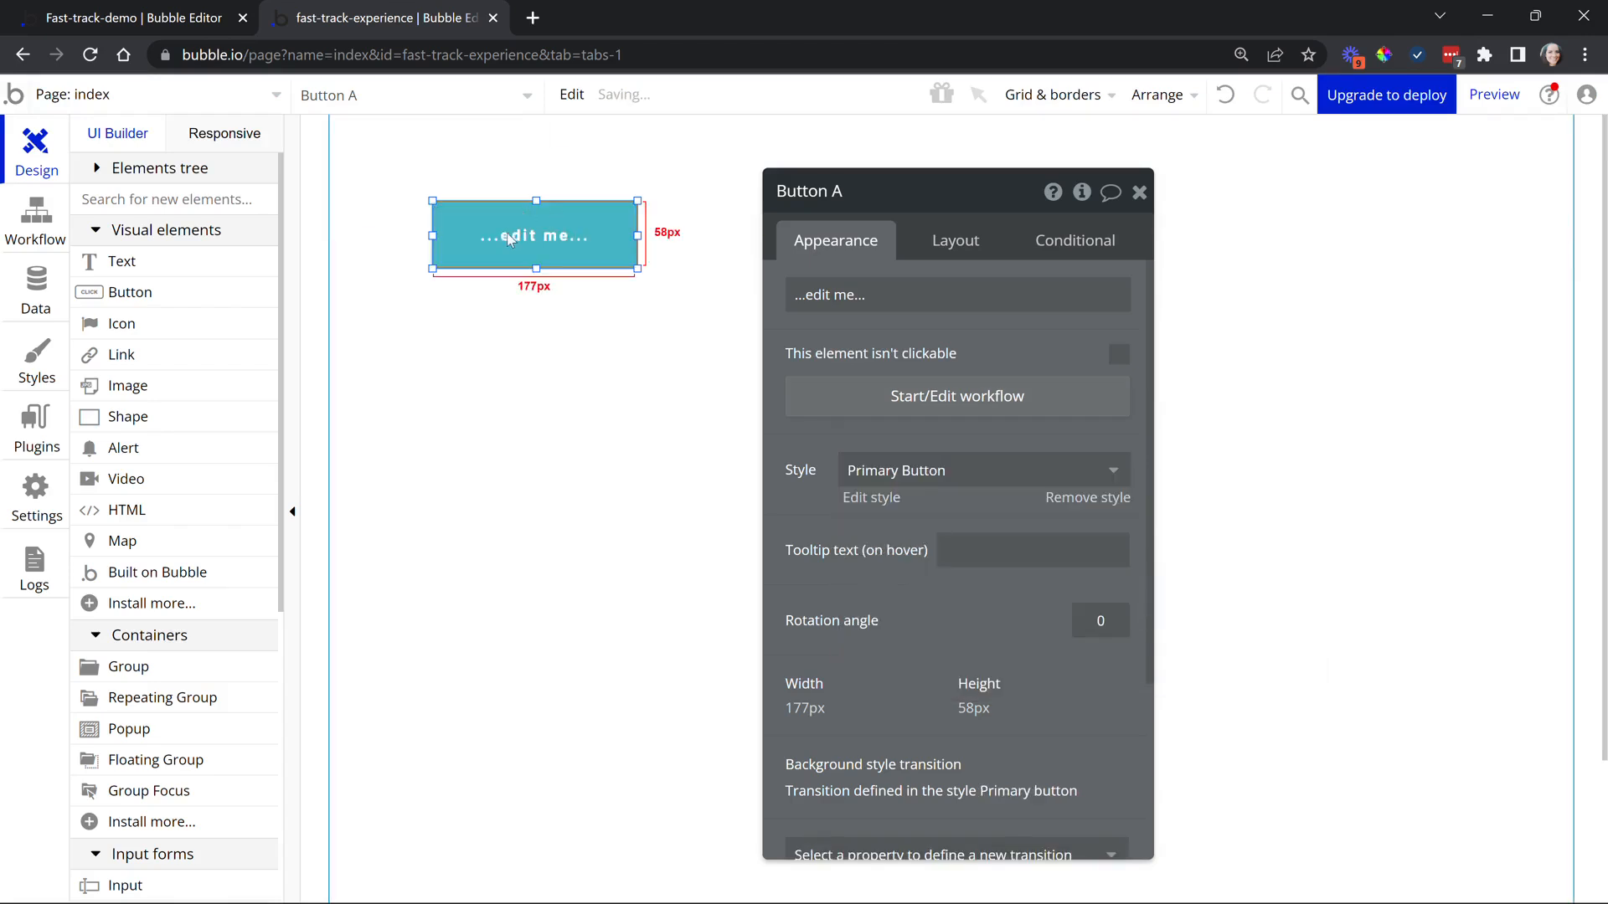
Duplicate the button twice and arrange the copies in a column beneath the original.
key("ctrl+d")
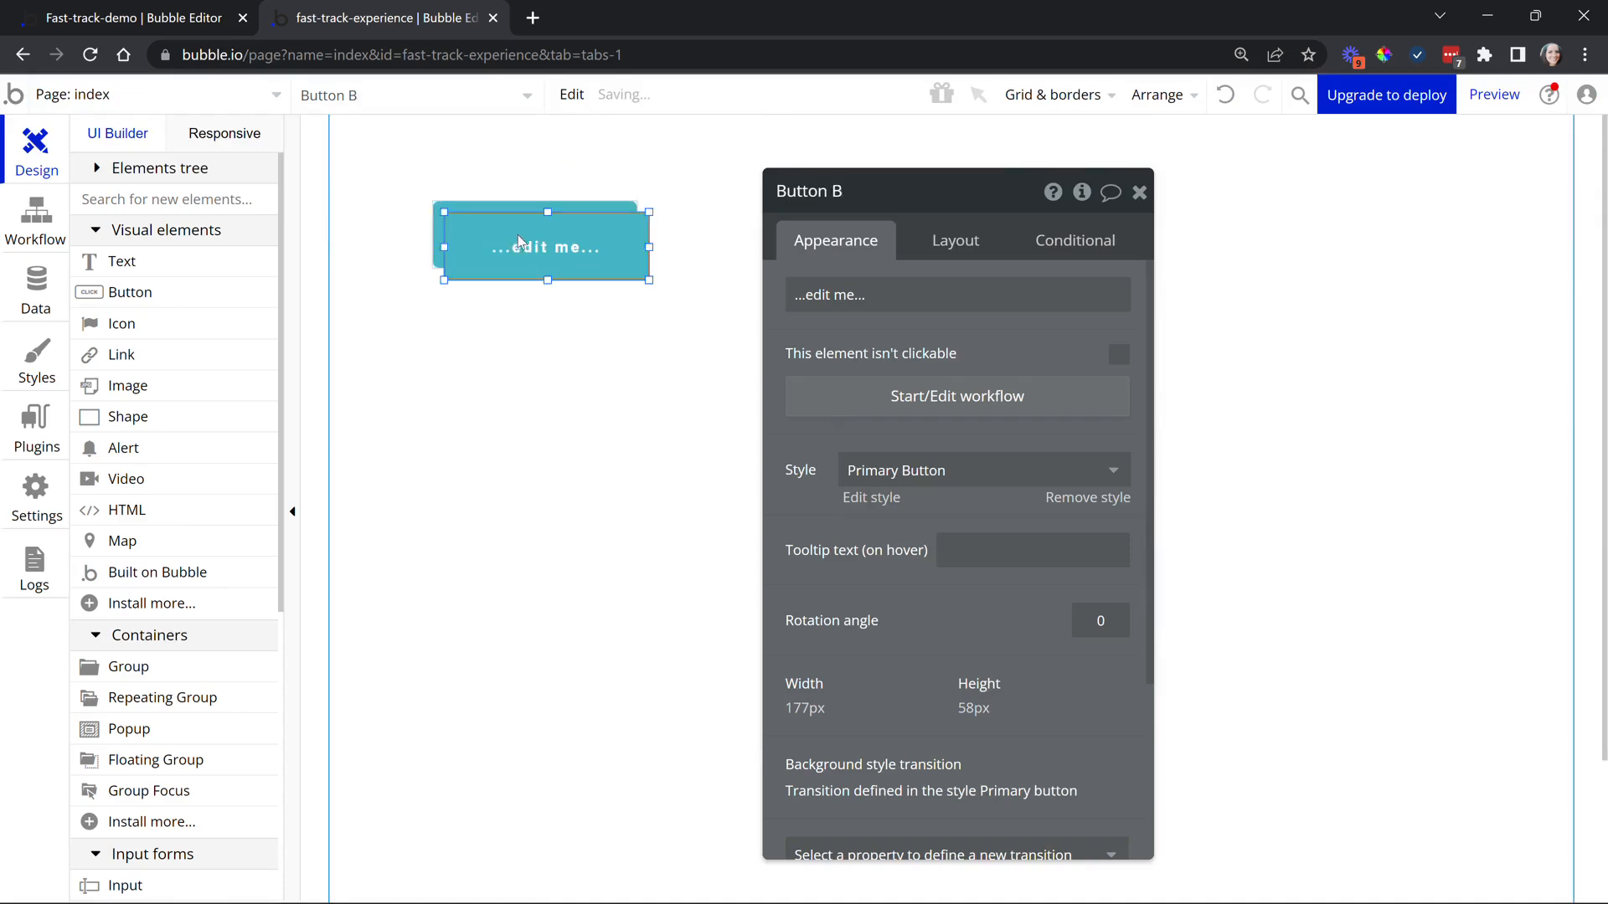
left_click_drag(519, 243, 502, 423)
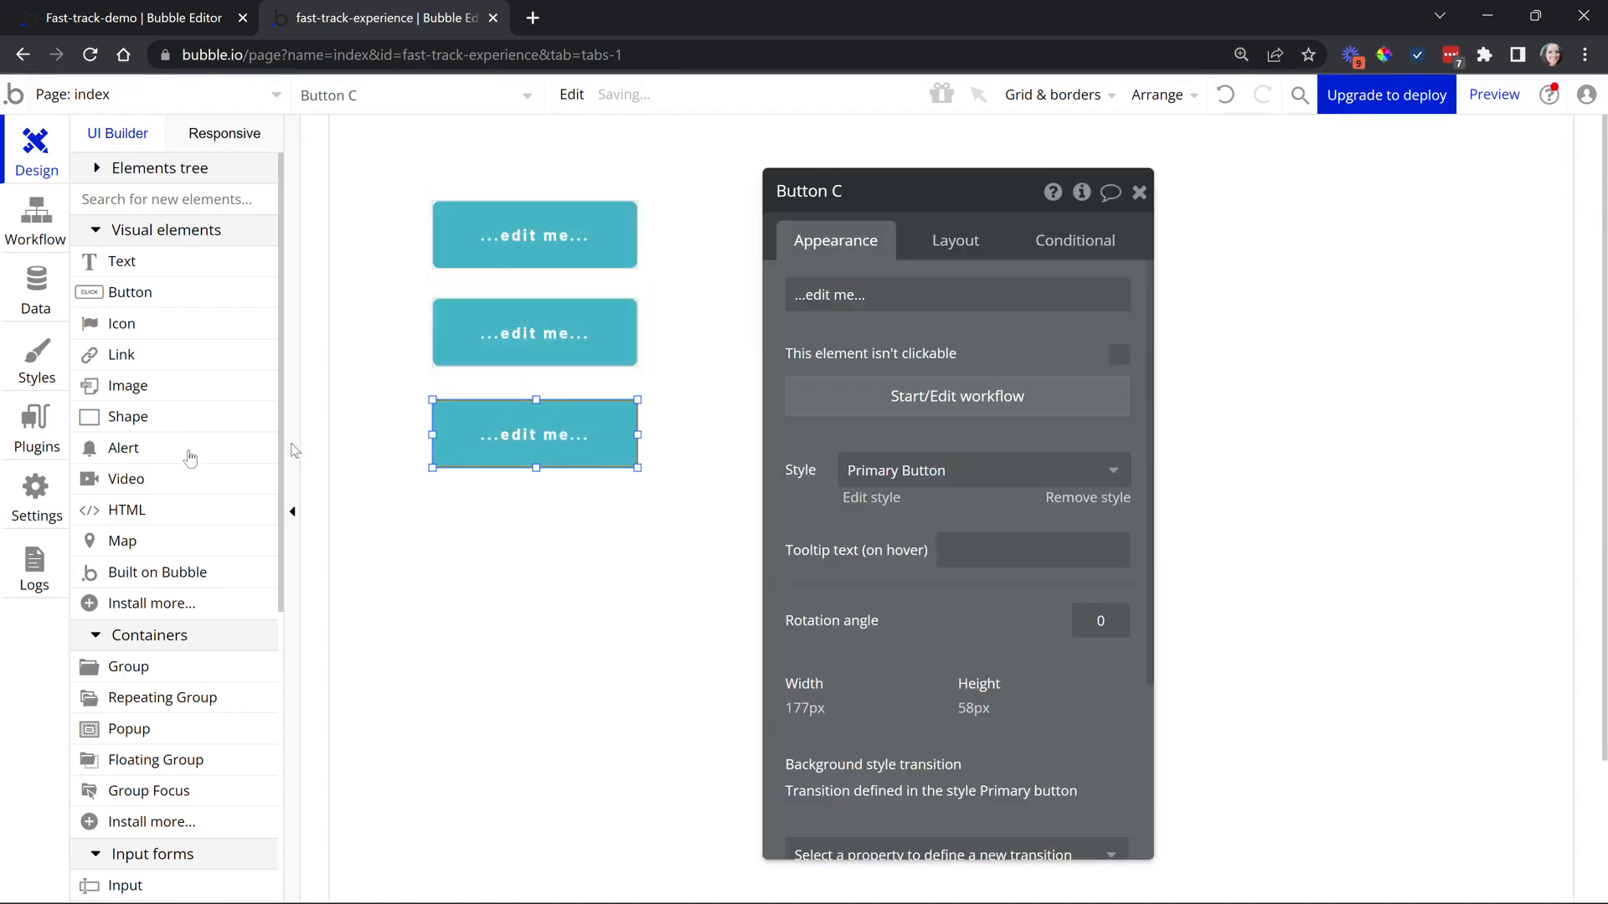
Change the Primary Button style's background color to the dark Text color variable (#091747).
left_click(19, 384)
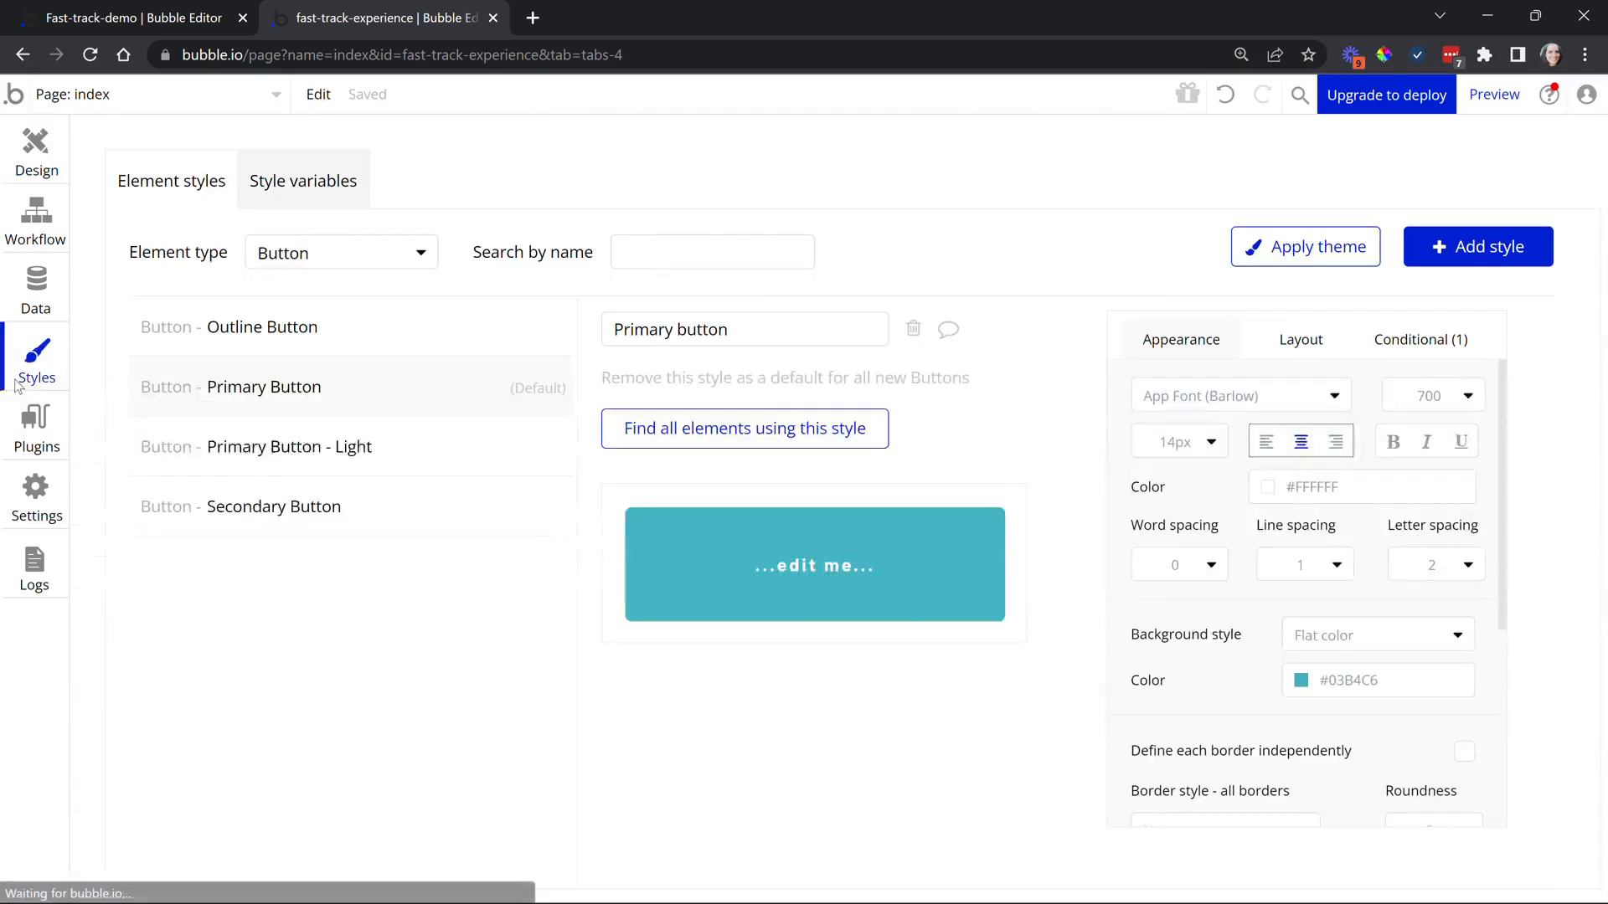
mouse_move(270, 397)
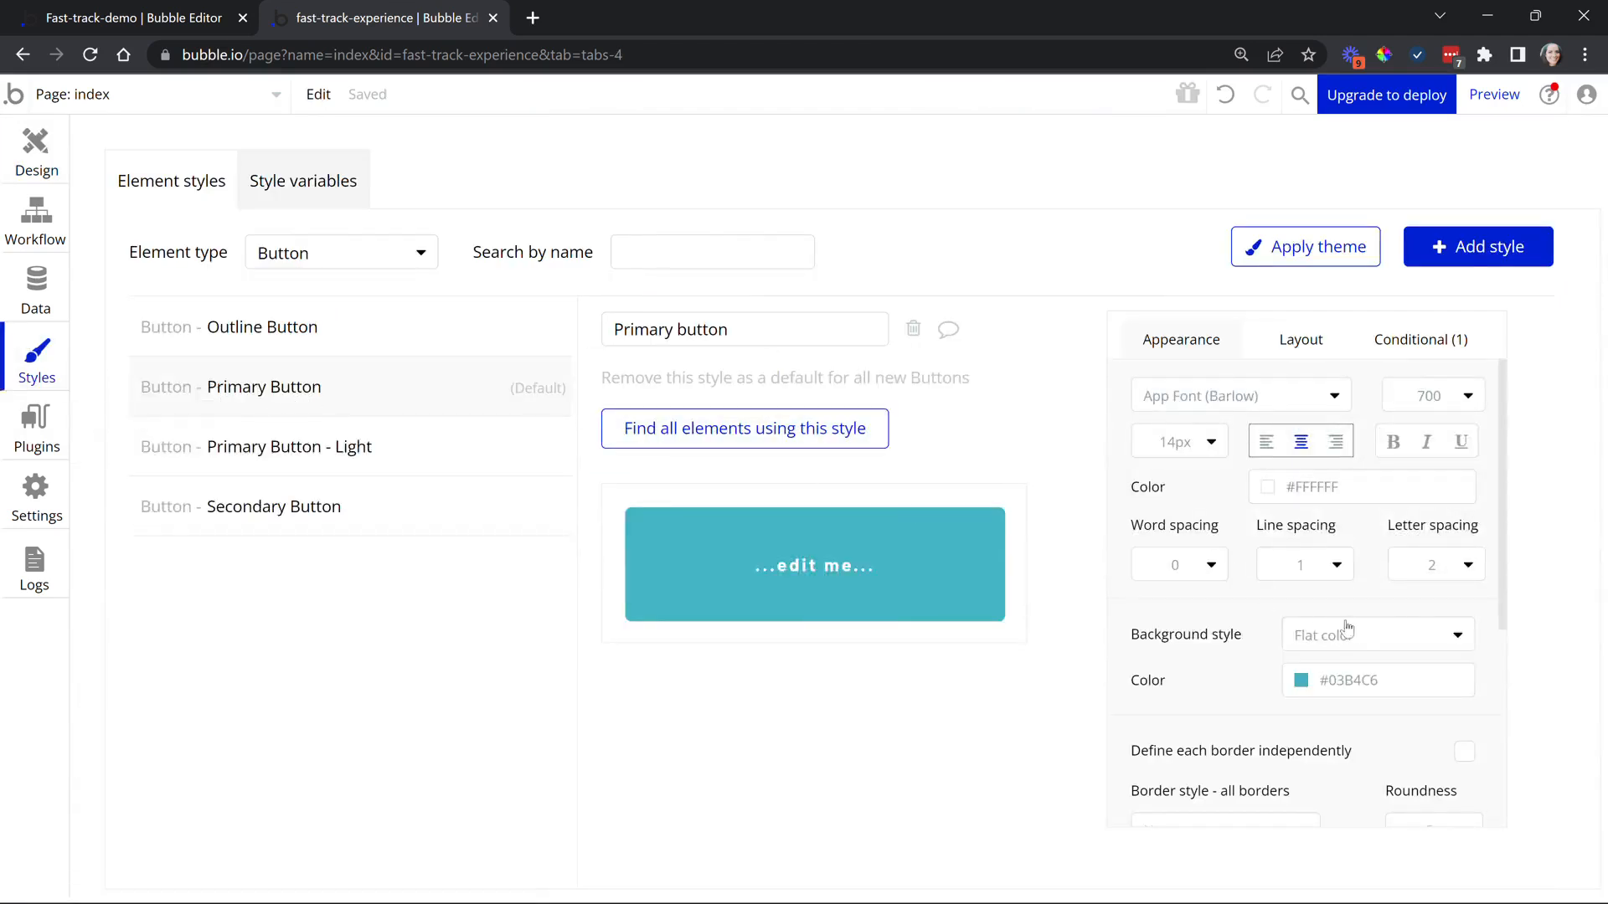
left_click(1352, 680)
left_click(1357, 878)
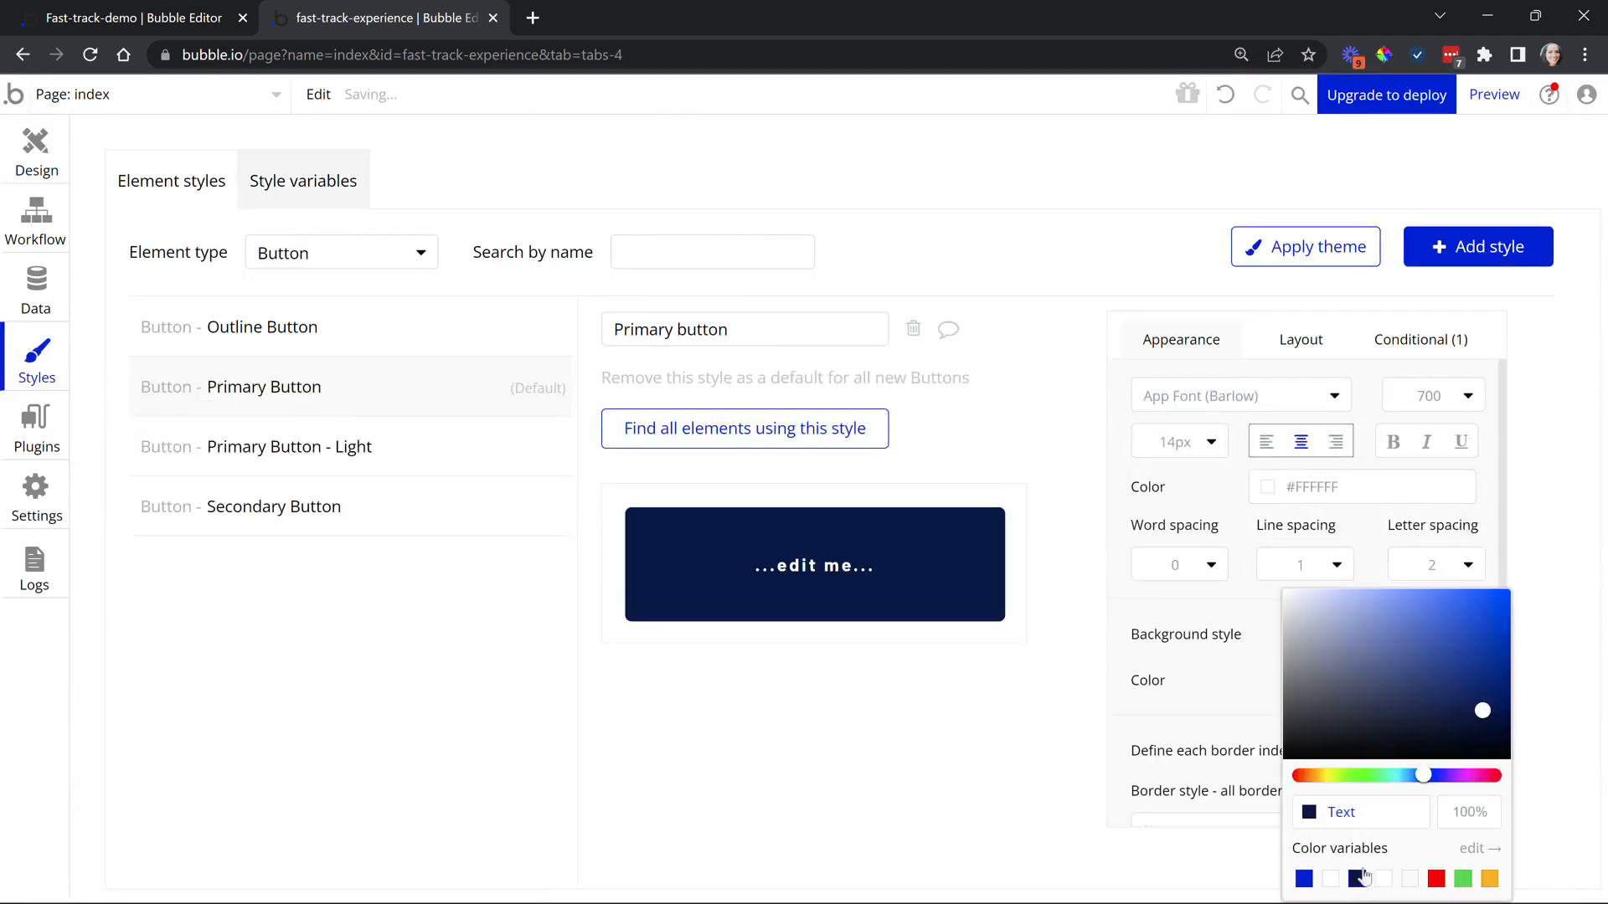
left_click(1187, 702)
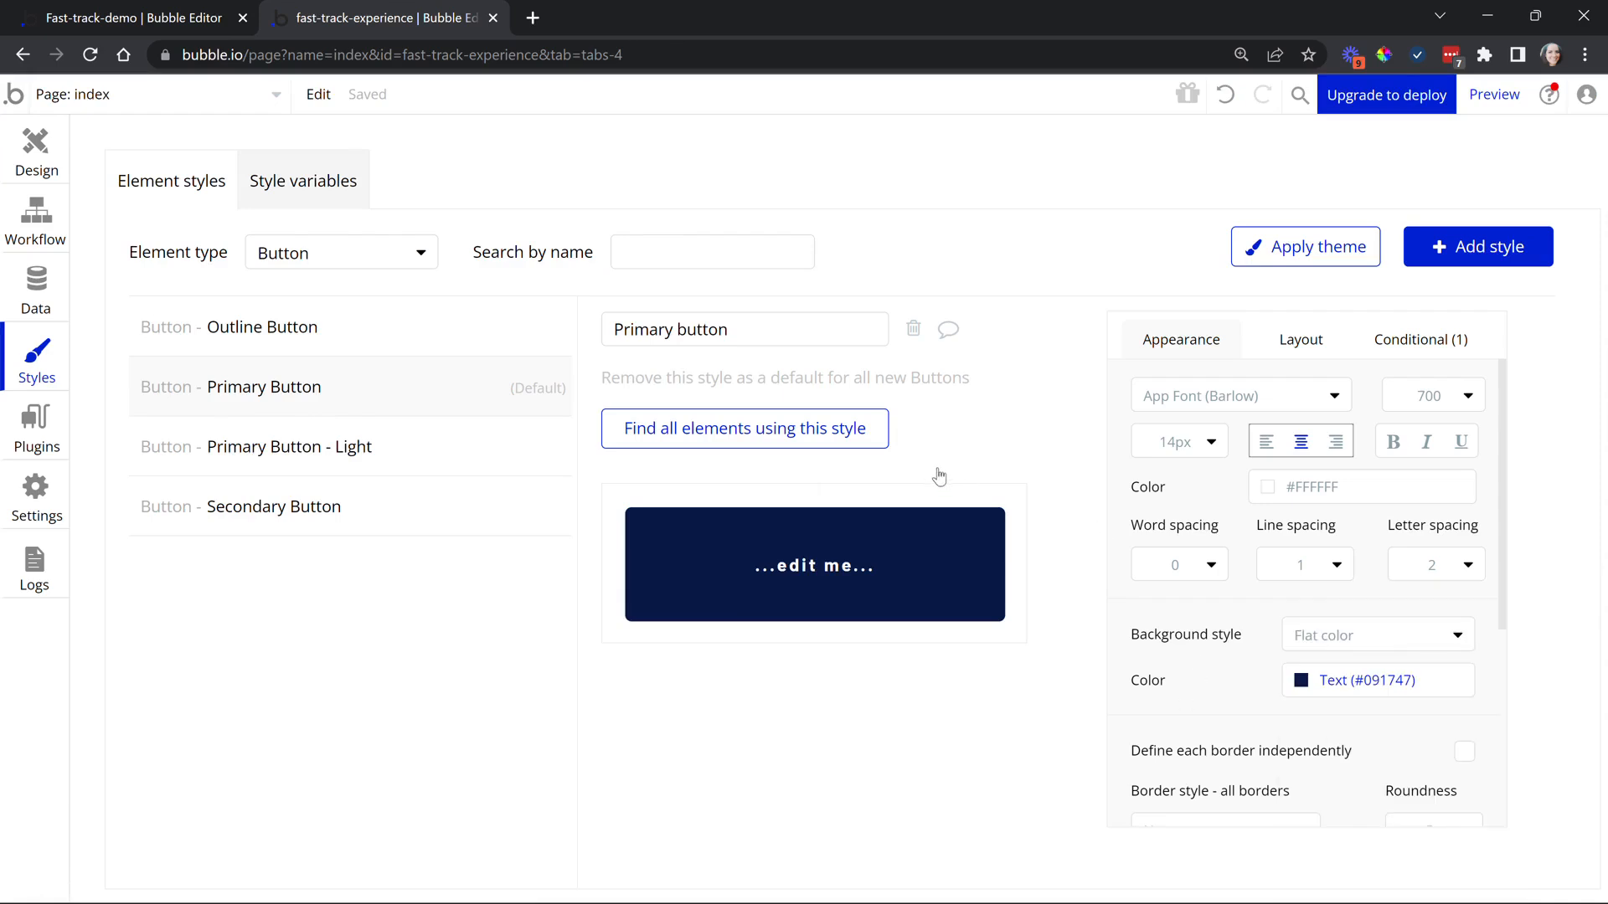
Detach the lowest button on the index page from its style and set its background color to #8493C4.
left_click(20, 170)
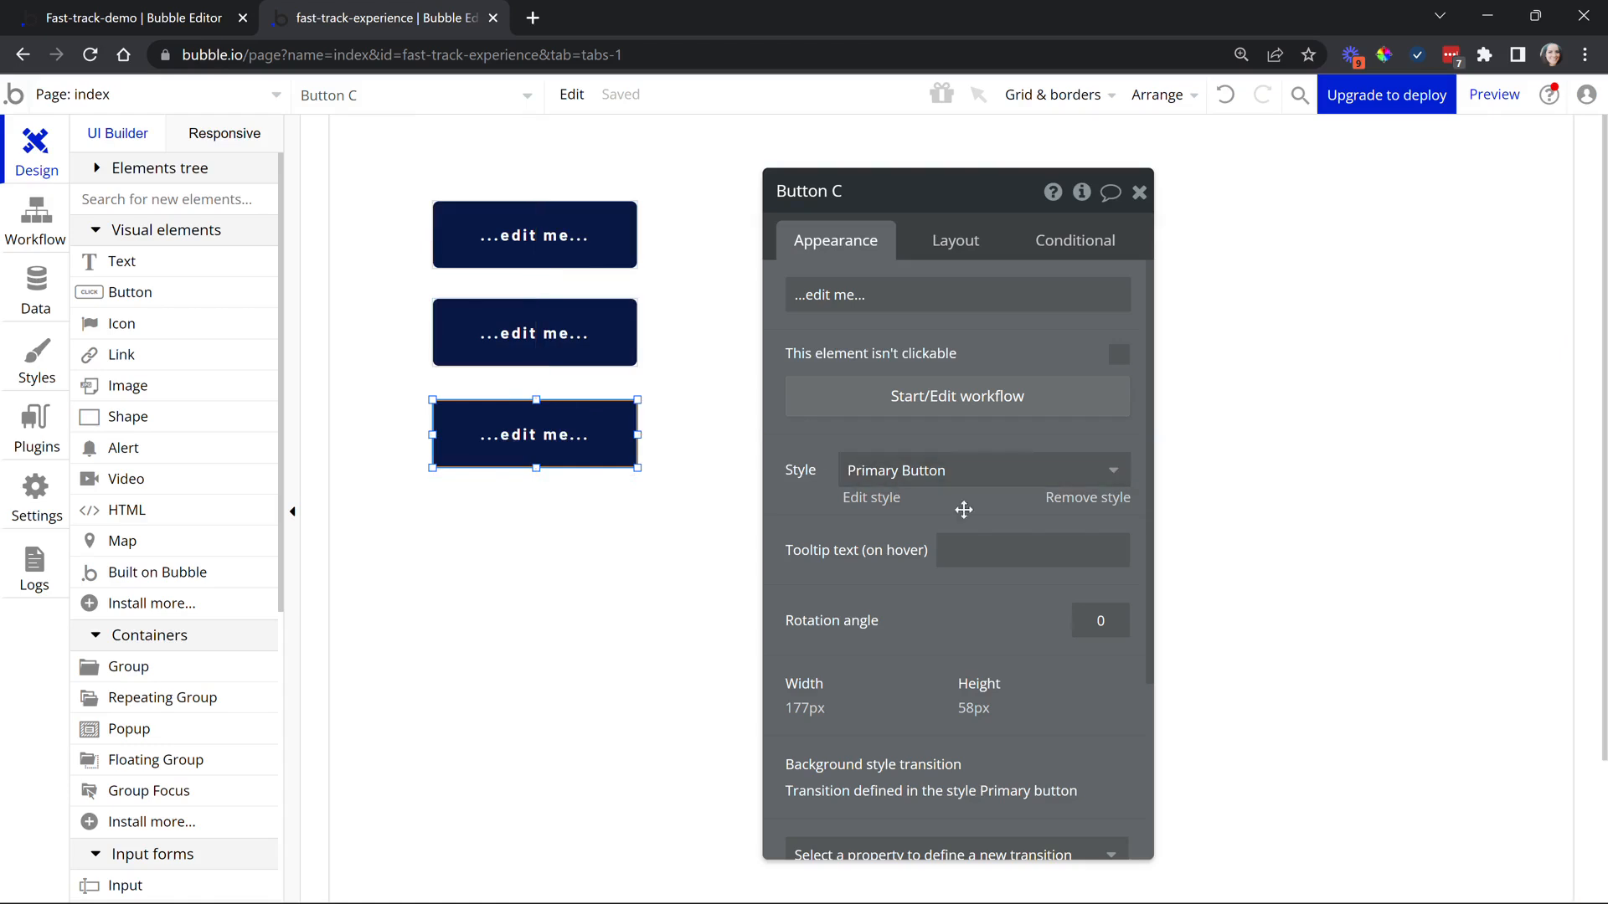
left_click(1070, 499)
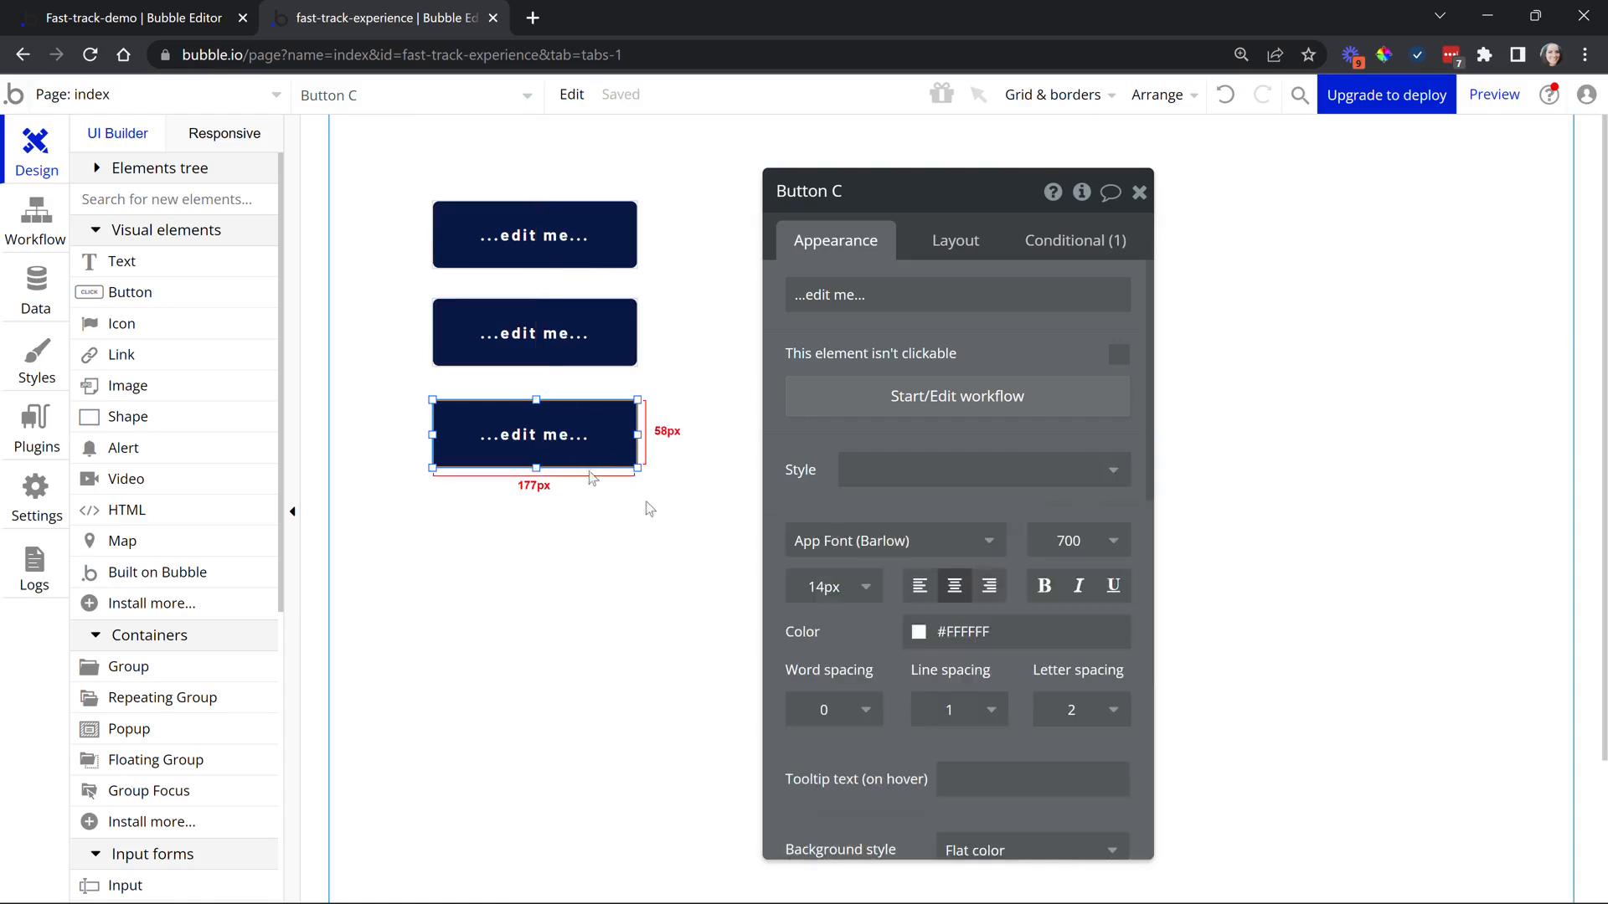
scroll(971, 619, "down", 3)
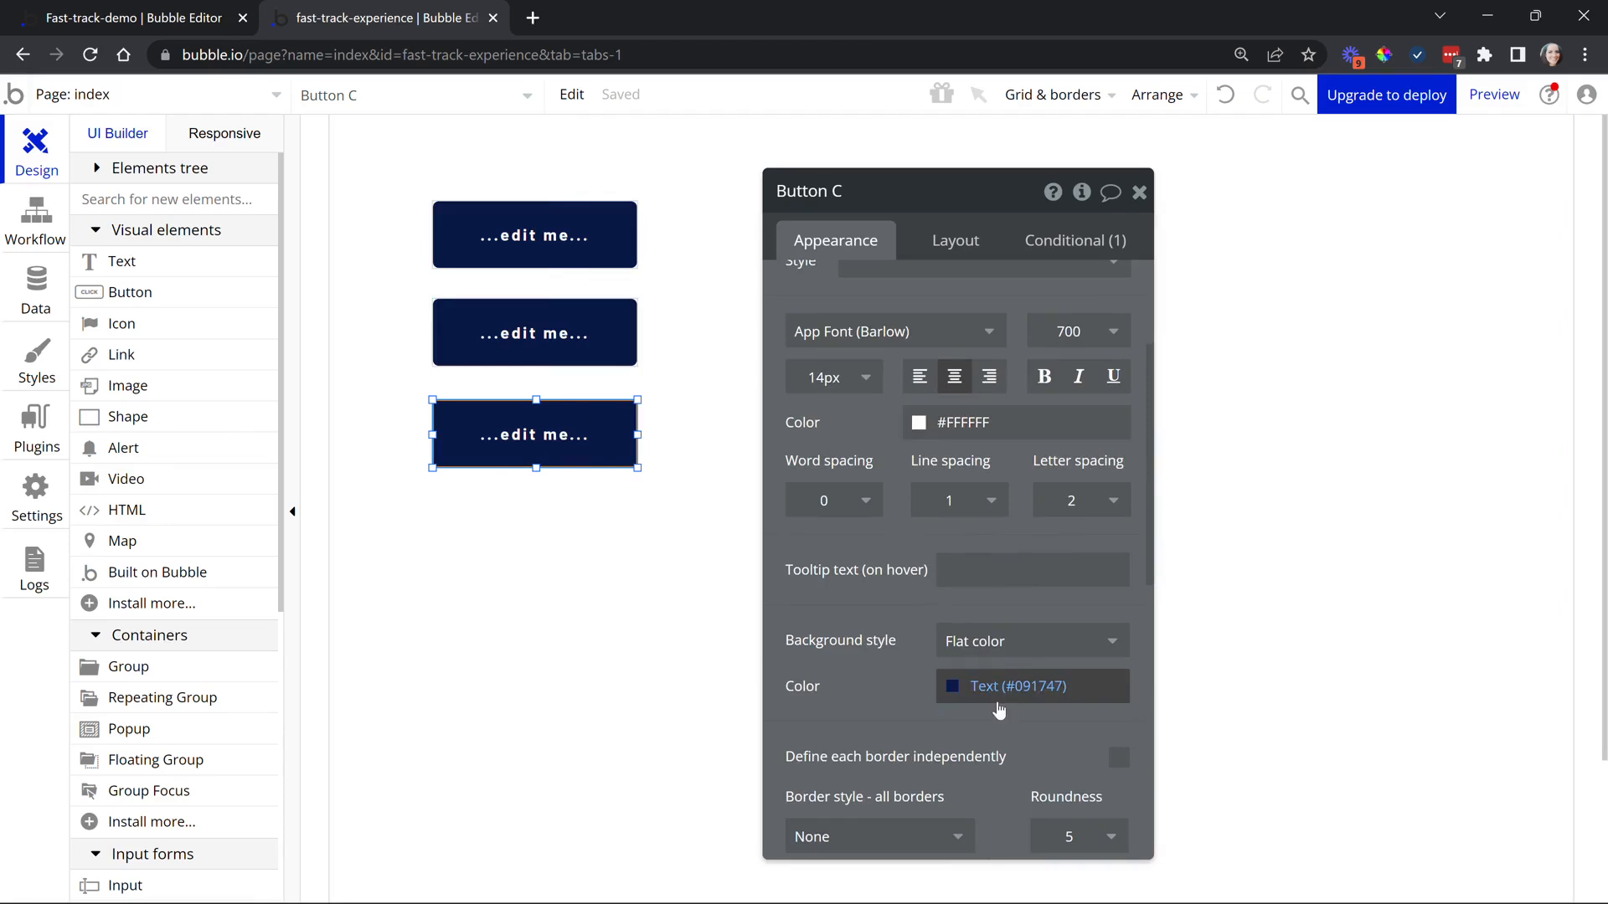
scroll(999, 710, "down", 2)
left_click(1009, 581)
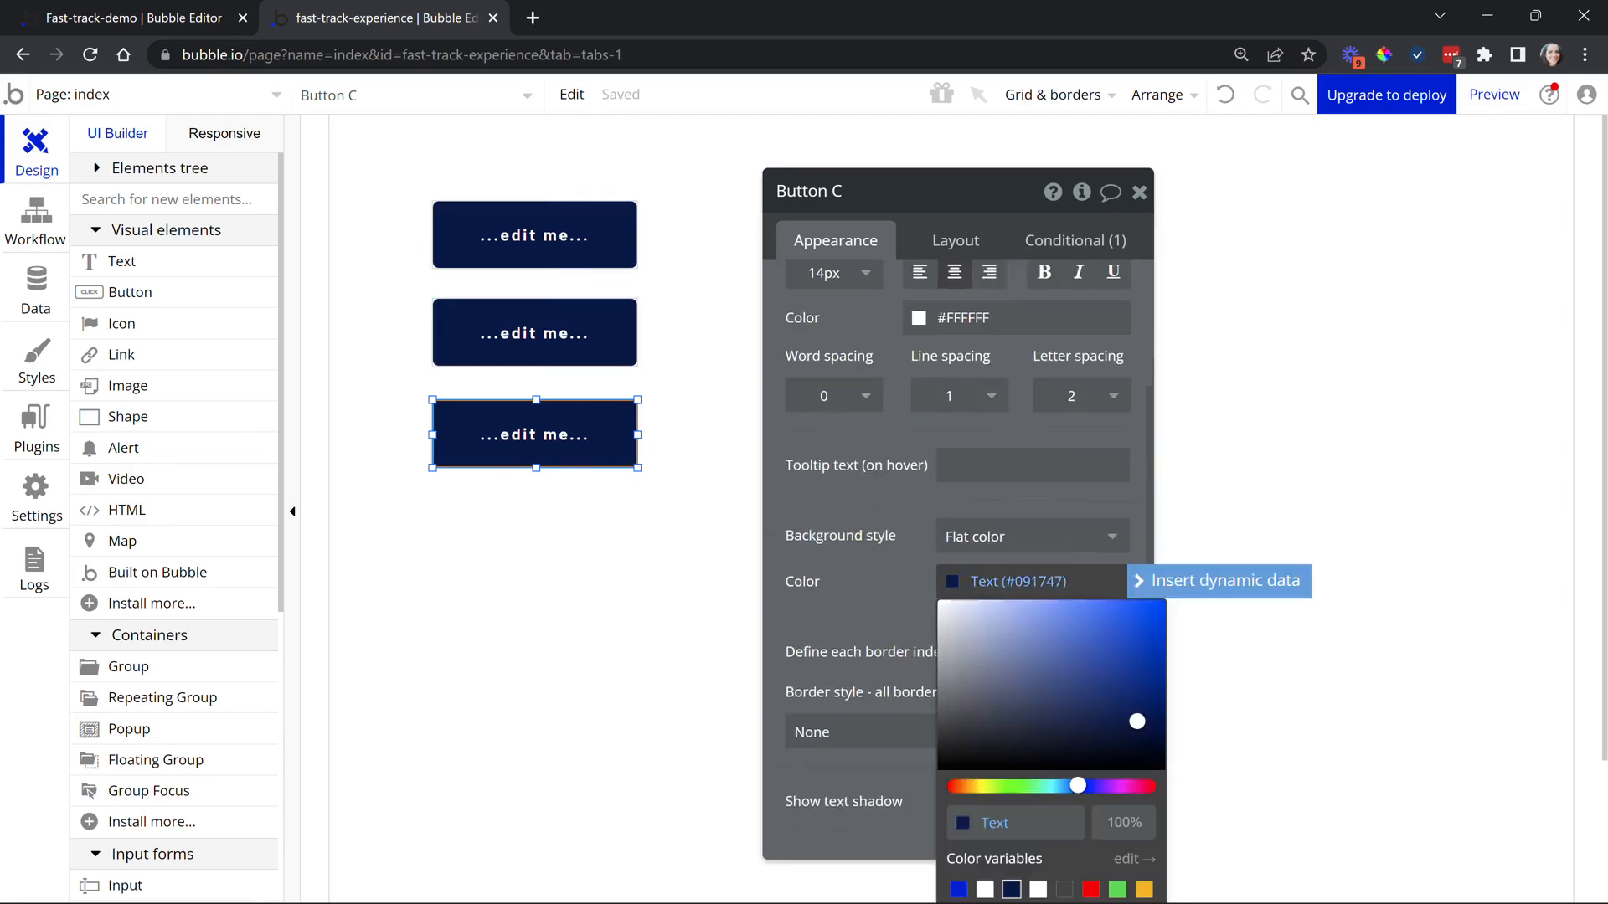
left_click_drag(1009, 655, 1011, 640)
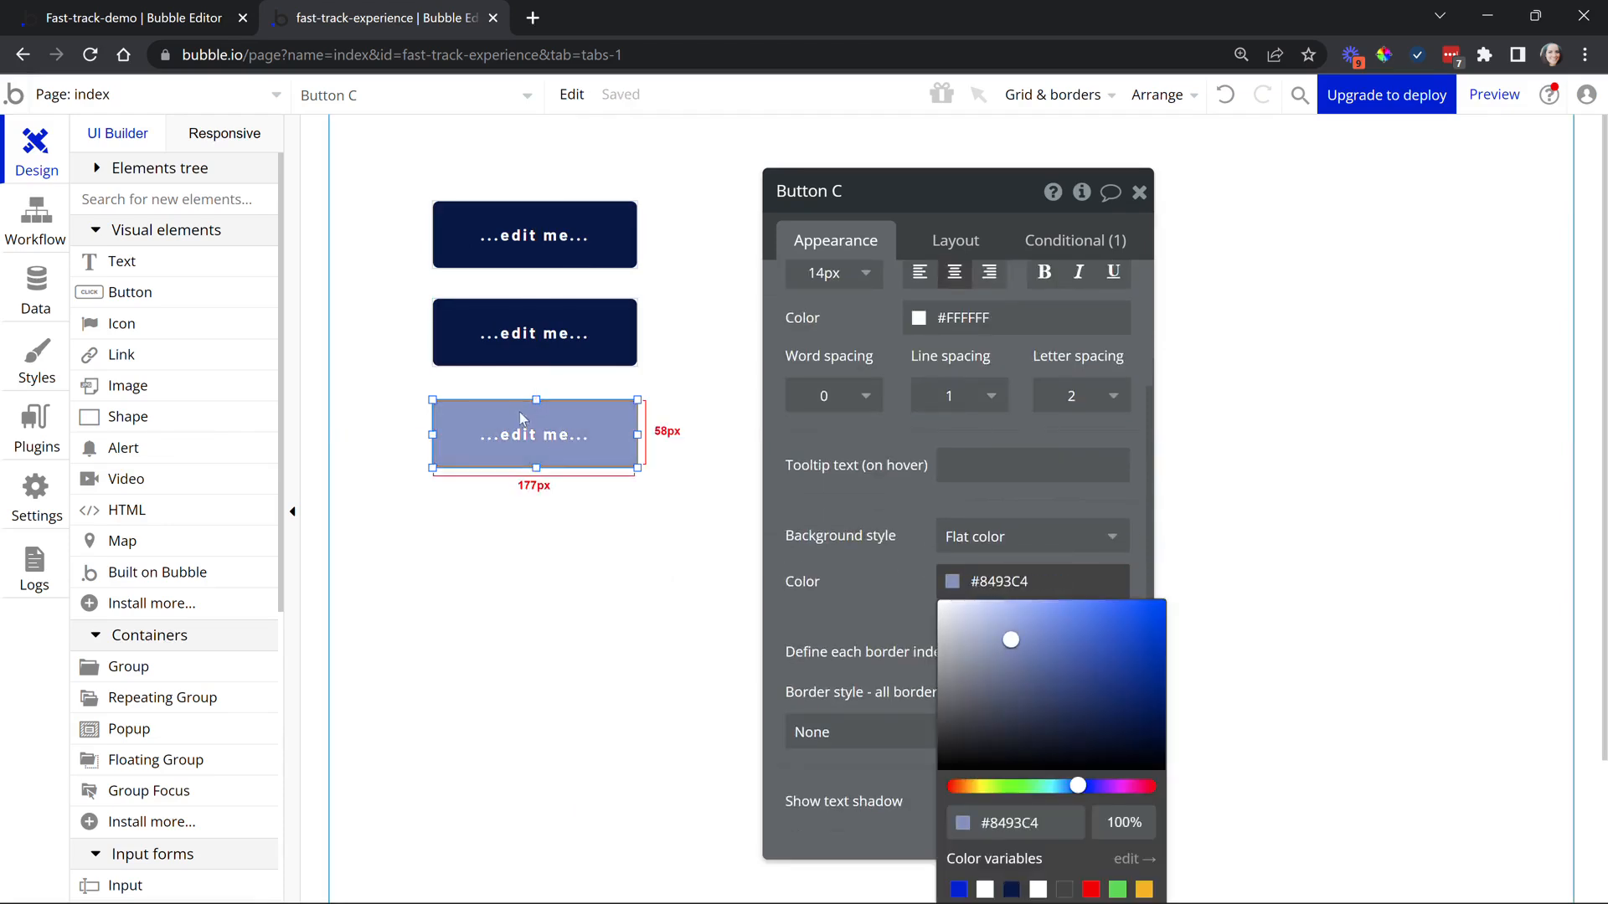
left_click(521, 237)
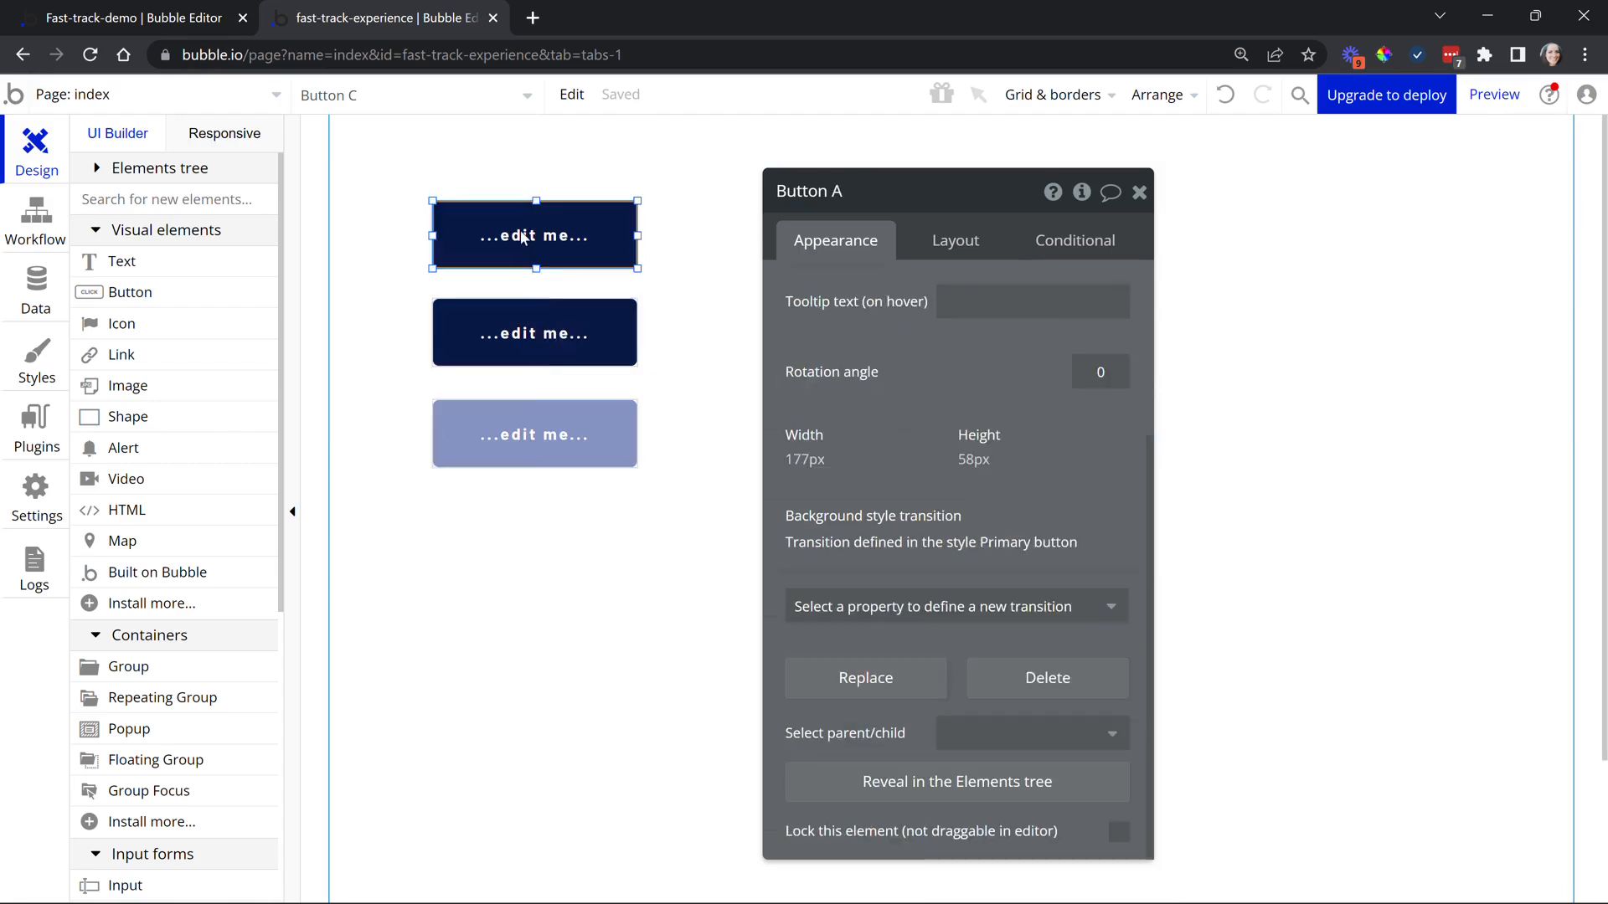
Compare the style and appearance settings of the three buttons on the index page.
scroll(915, 441, "up", 3)
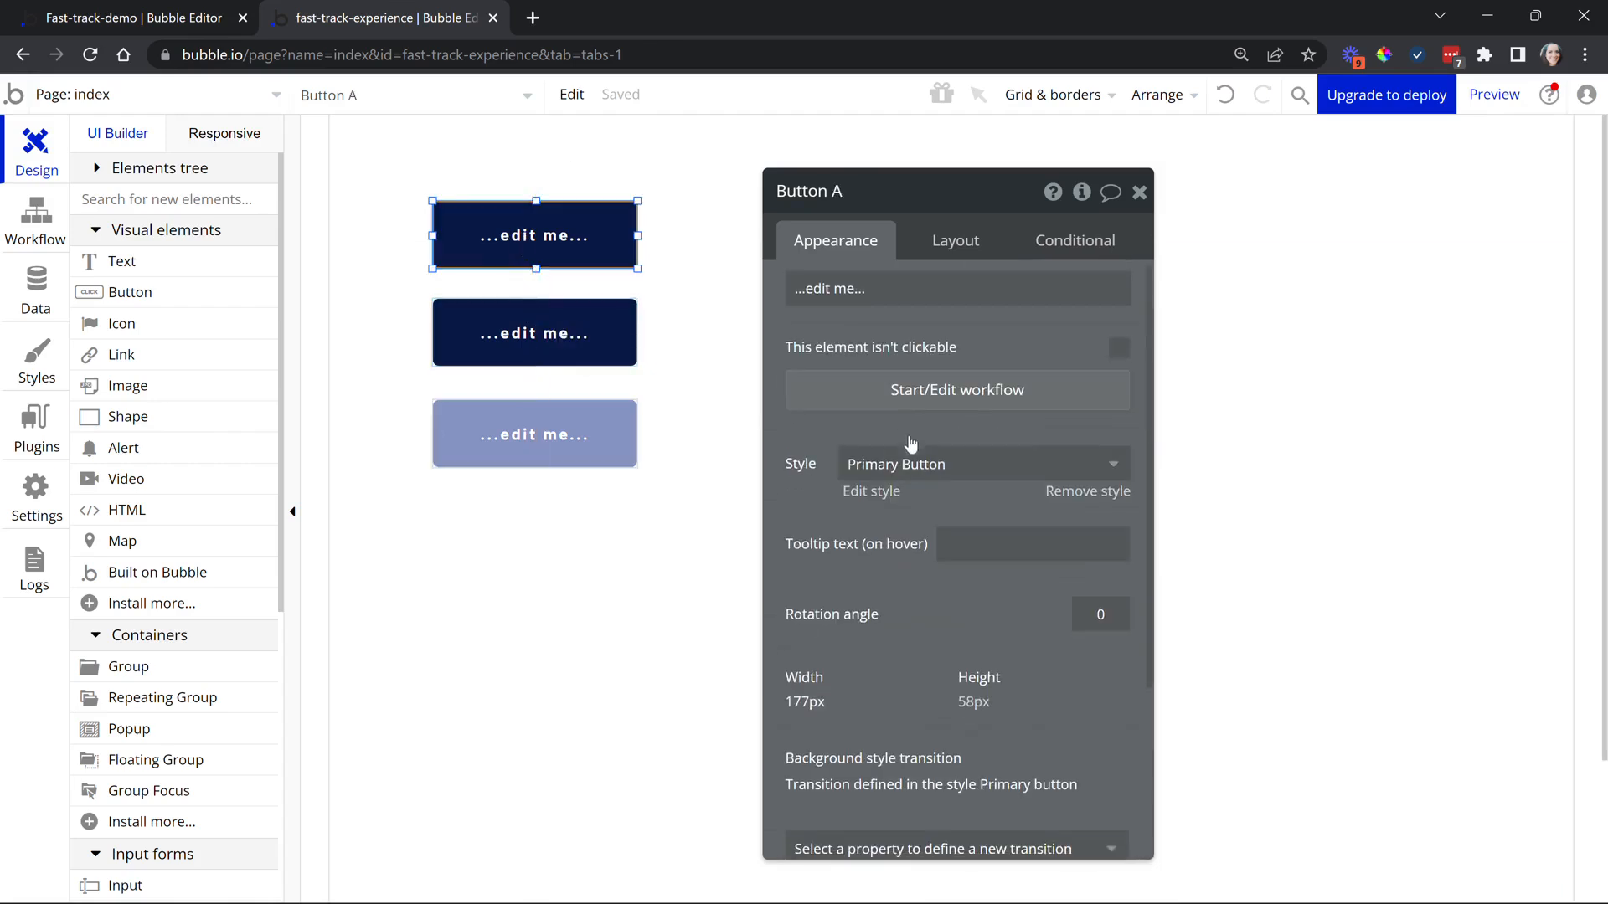
left_click(516, 341)
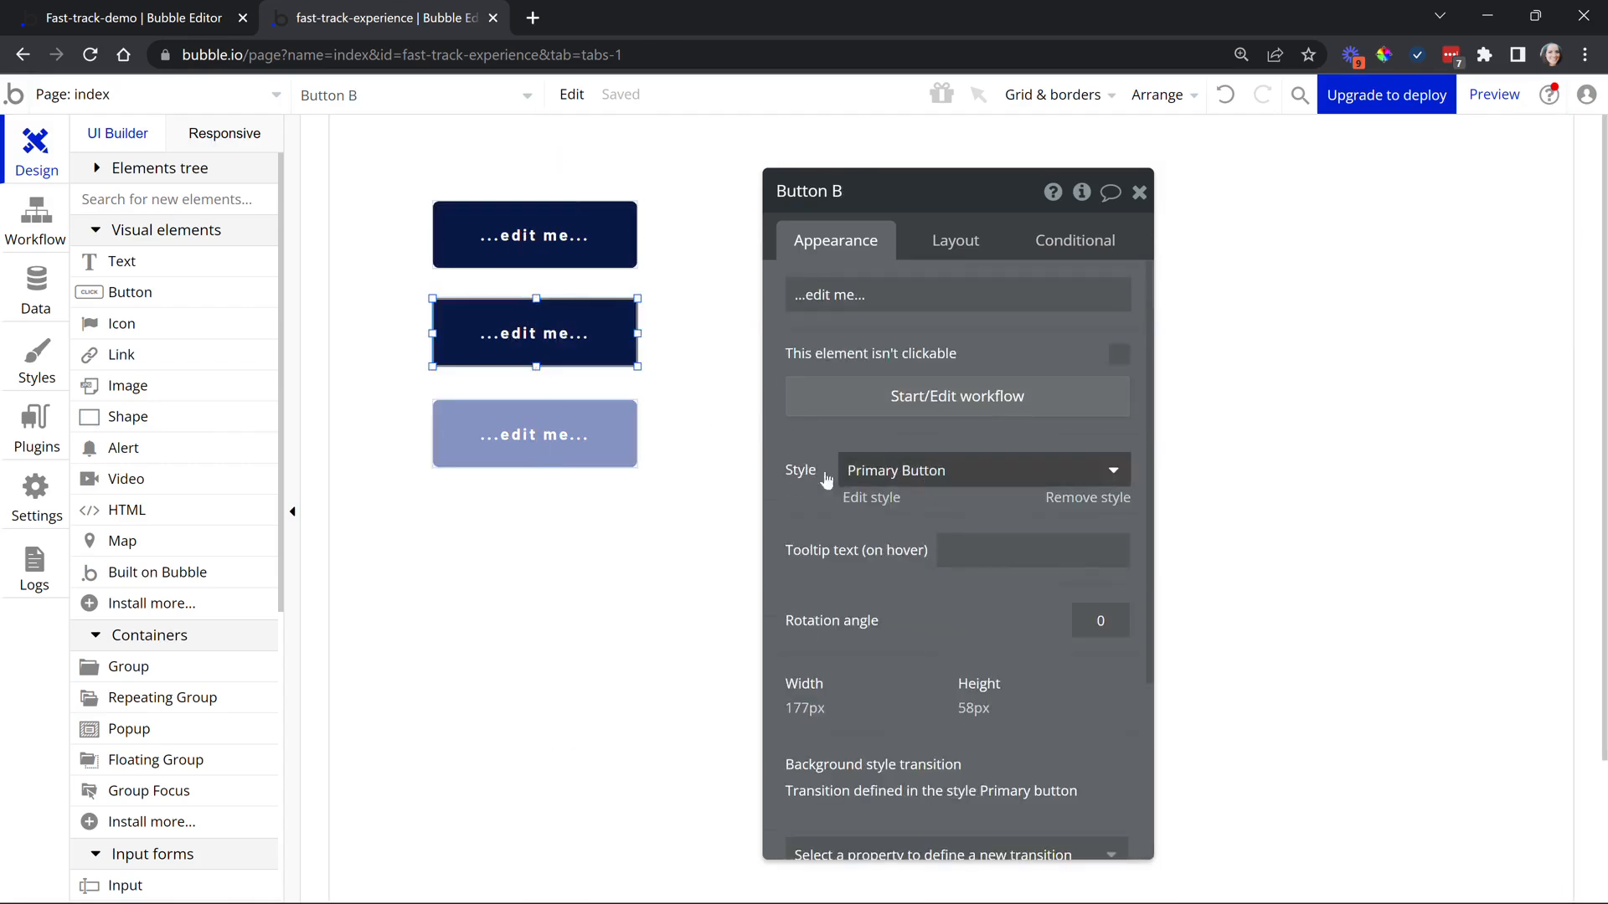
left_click(624, 457)
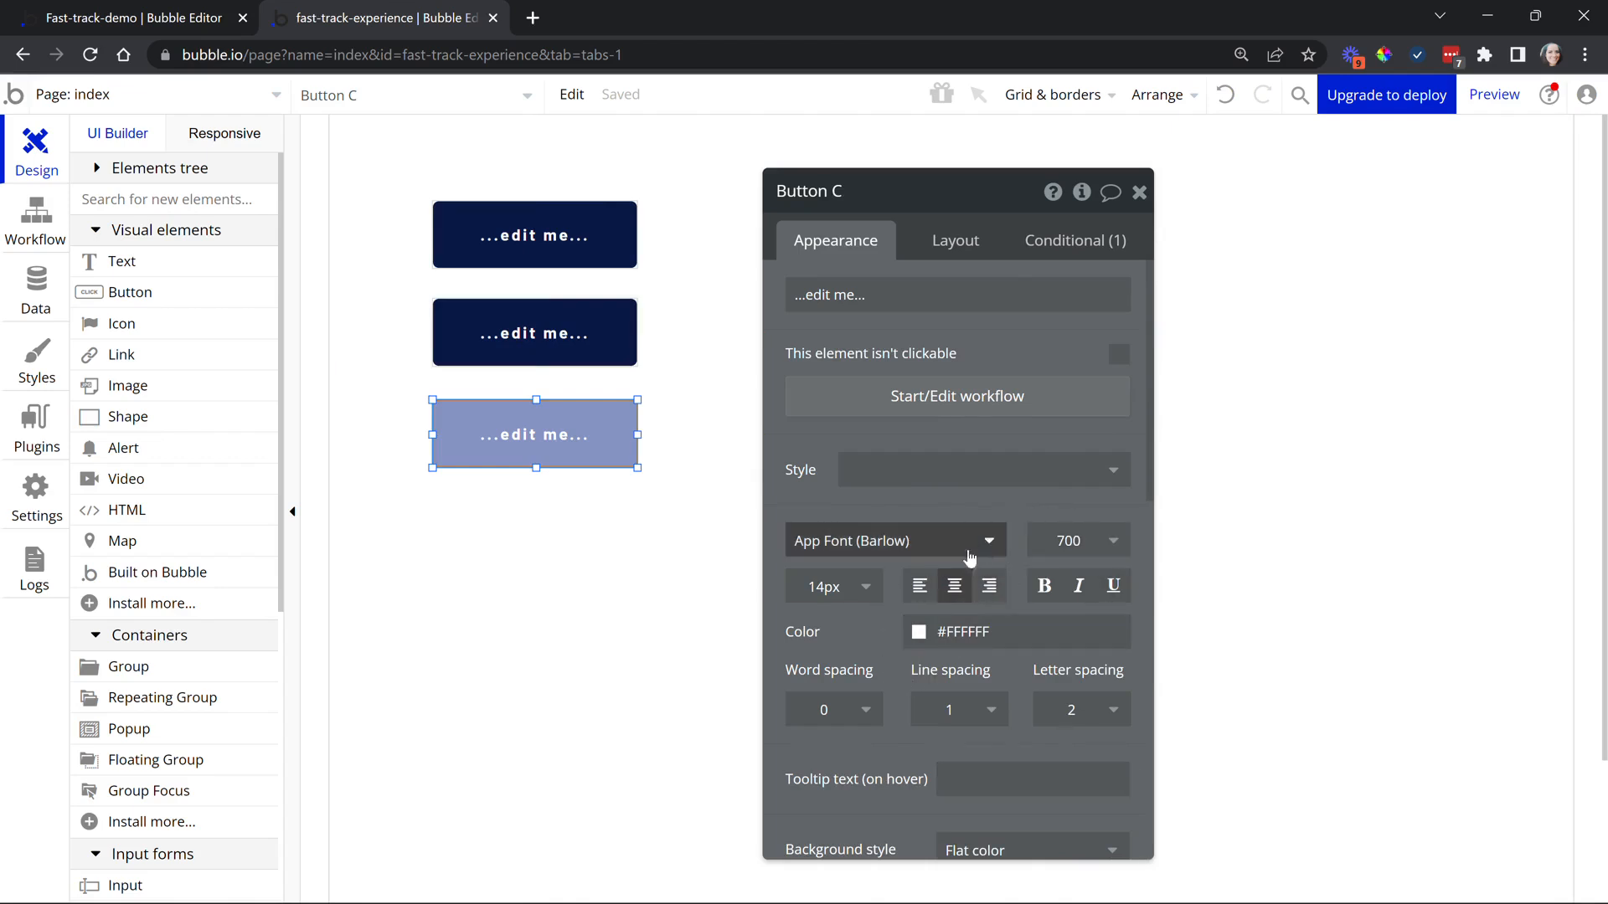
scroll(879, 544, "down", 3)
scroll(967, 661, "up", 3)
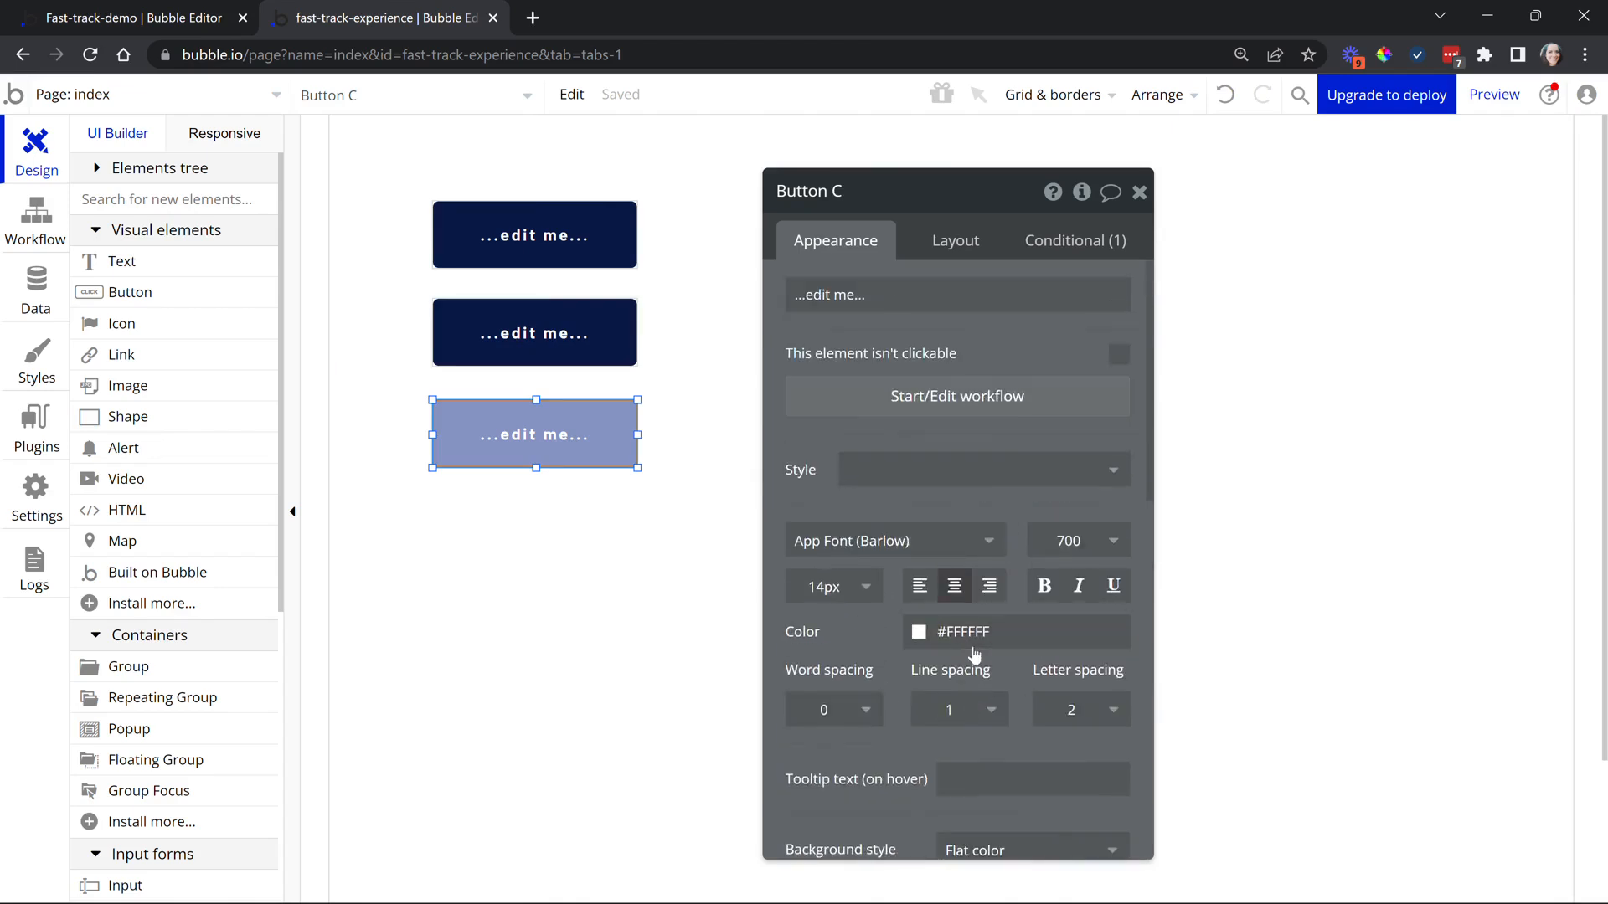
Set the Primary Button style's background color to #871465 and return to the index page design.
left_click(12, 375)
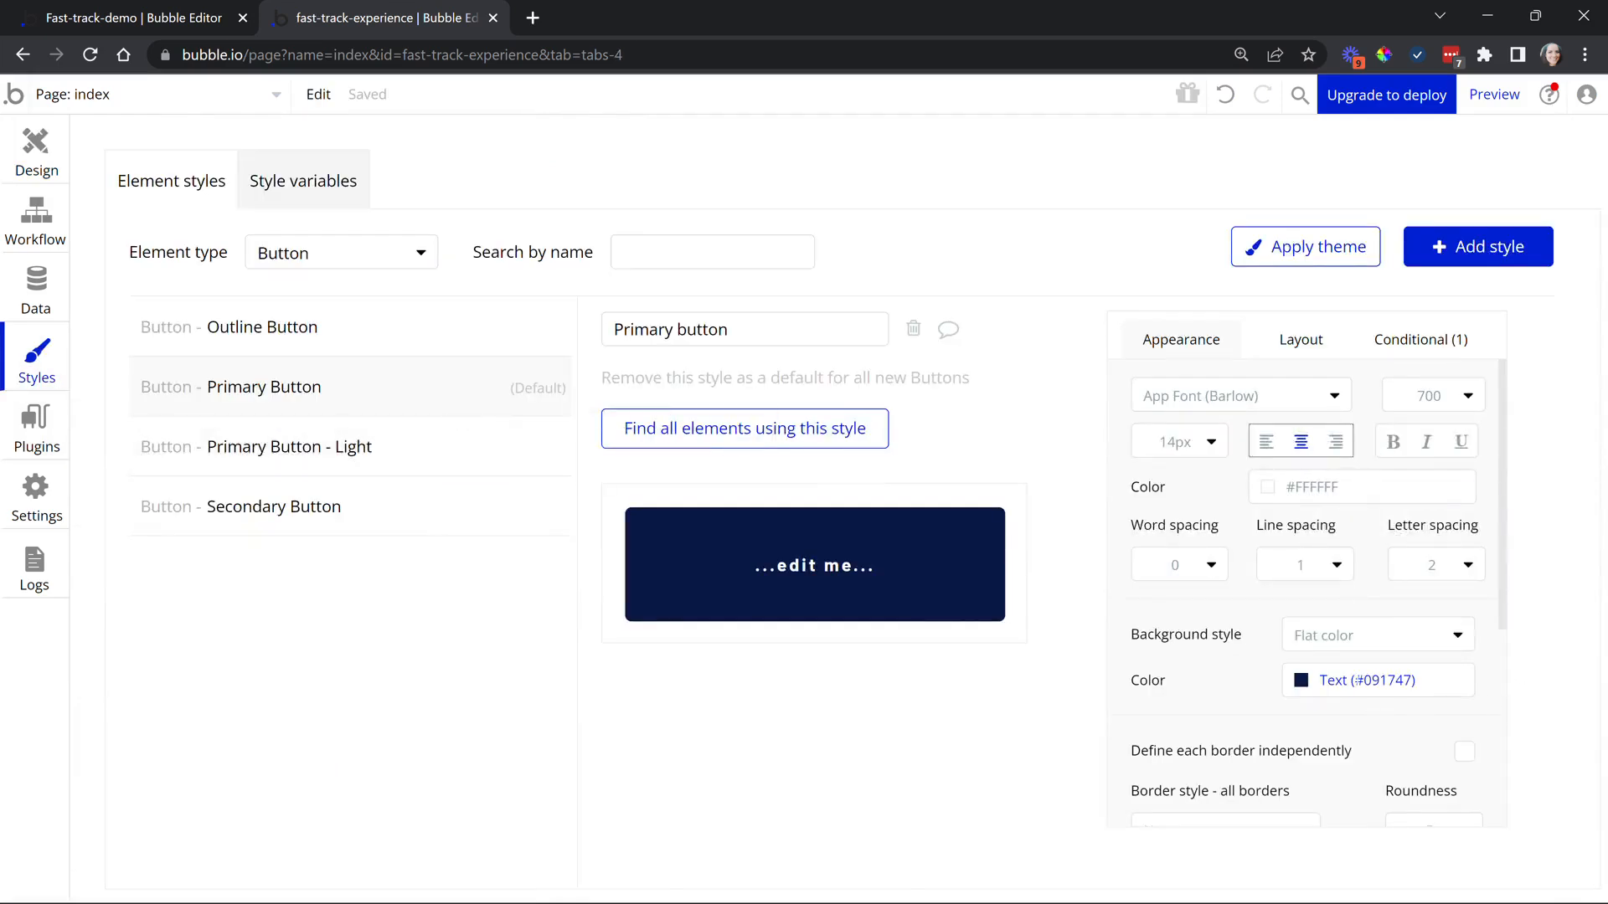
left_click(1358, 681)
left_click_drag(1467, 776, 1477, 775)
left_click_drag(1482, 710, 1475, 668)
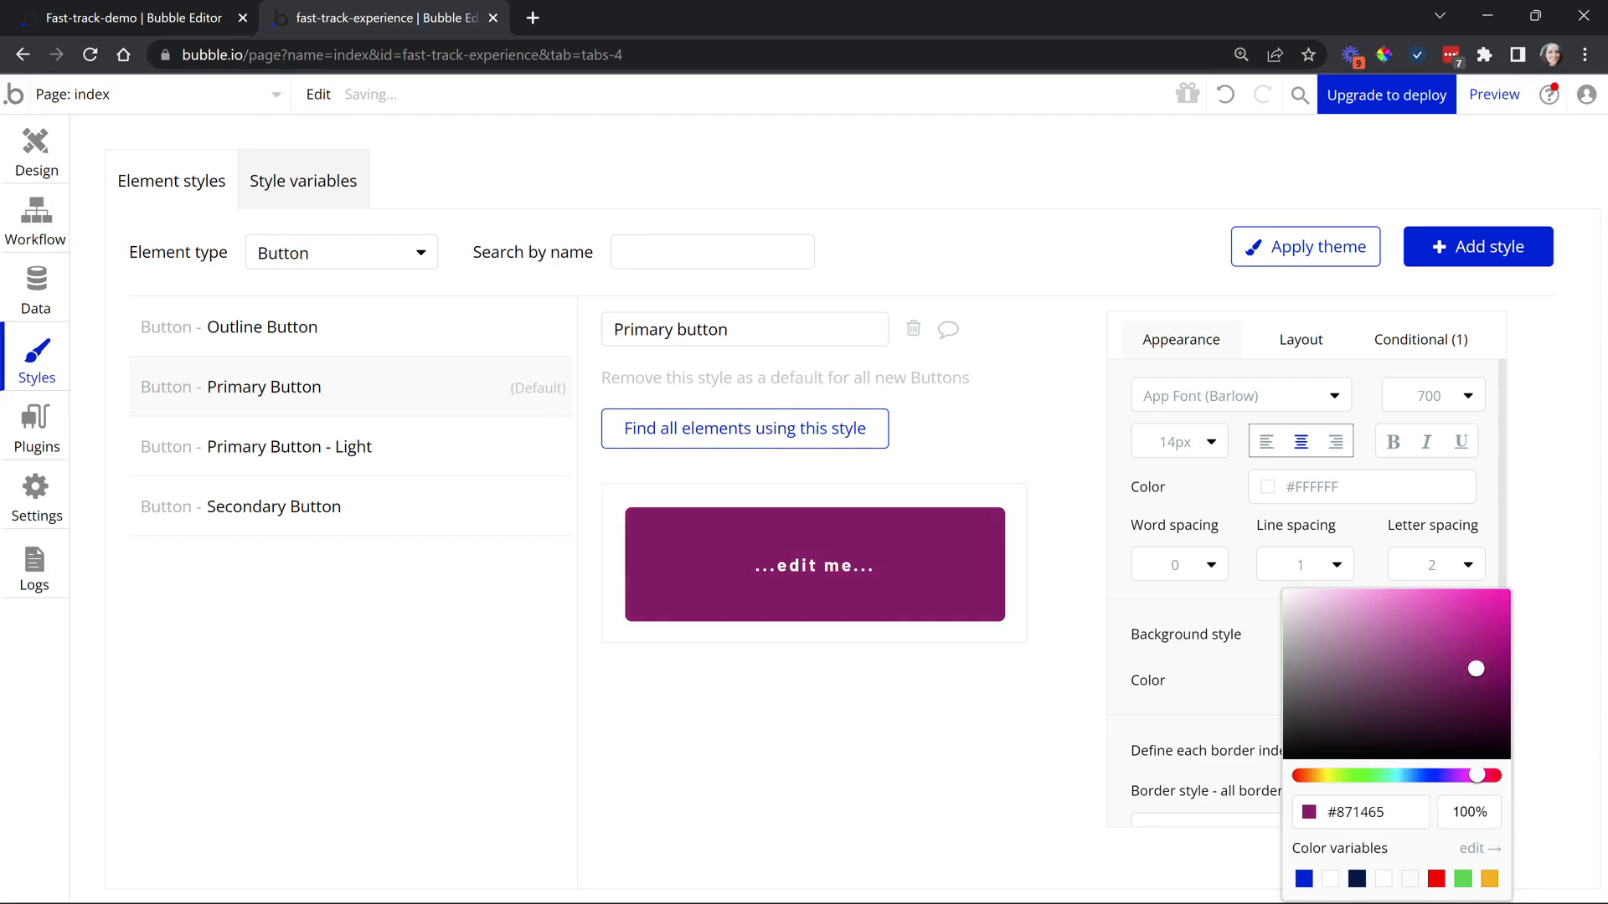
left_click(35, 150)
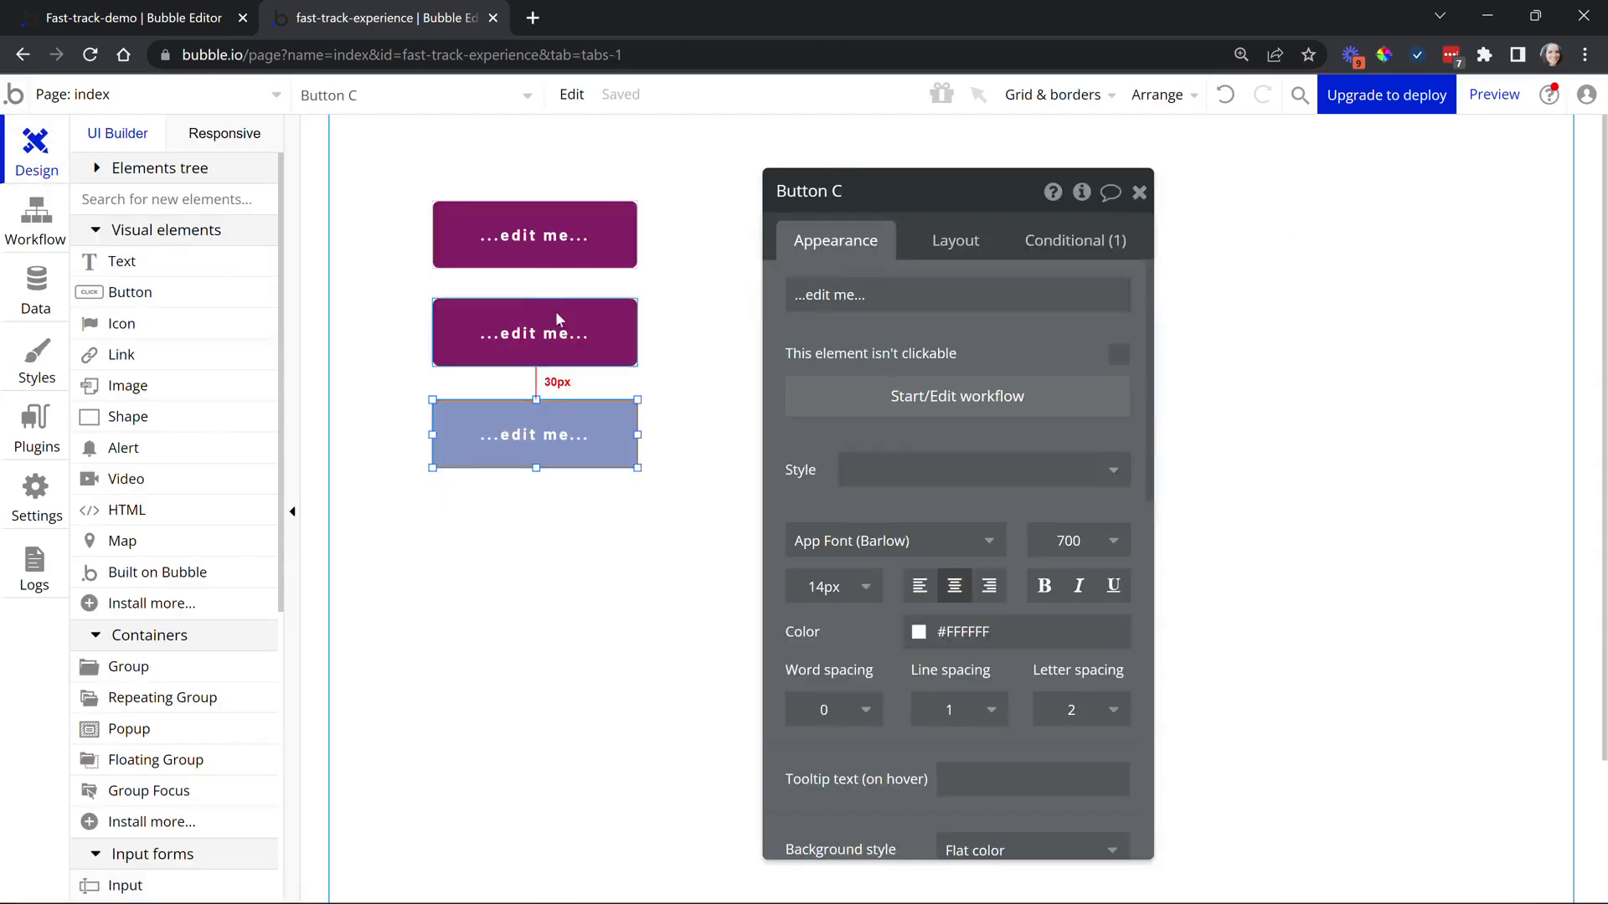
Check the two upper buttons and reapply the Primary Button style to the lowest, detached button.
left_click(568, 263)
left_click(574, 335)
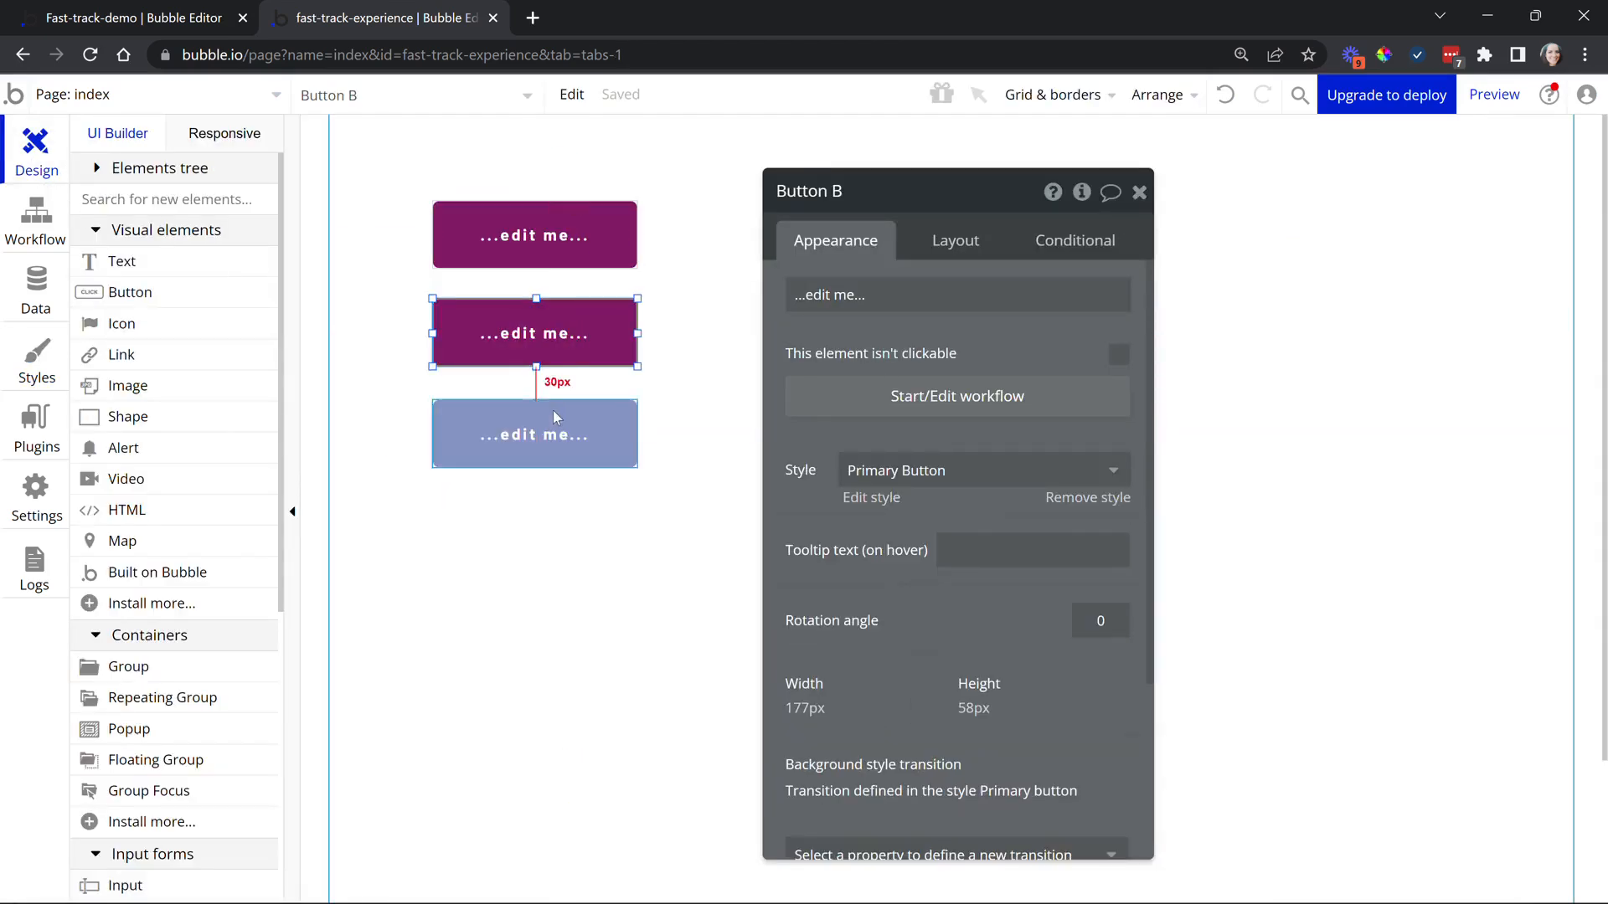
left_click(514, 450)
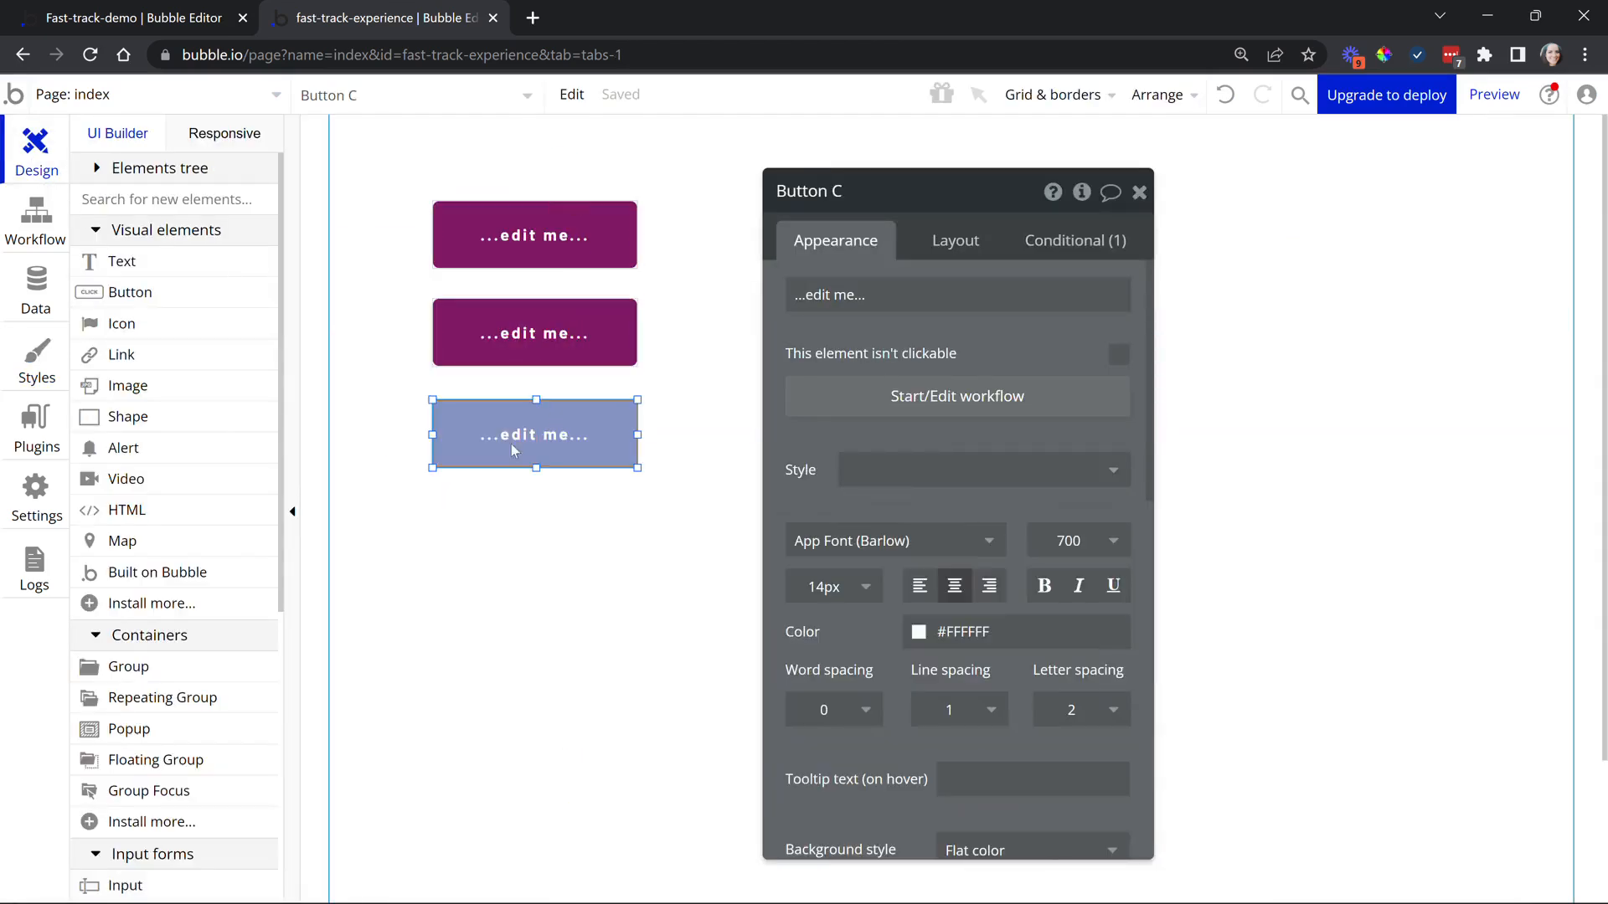
left_click(956, 474)
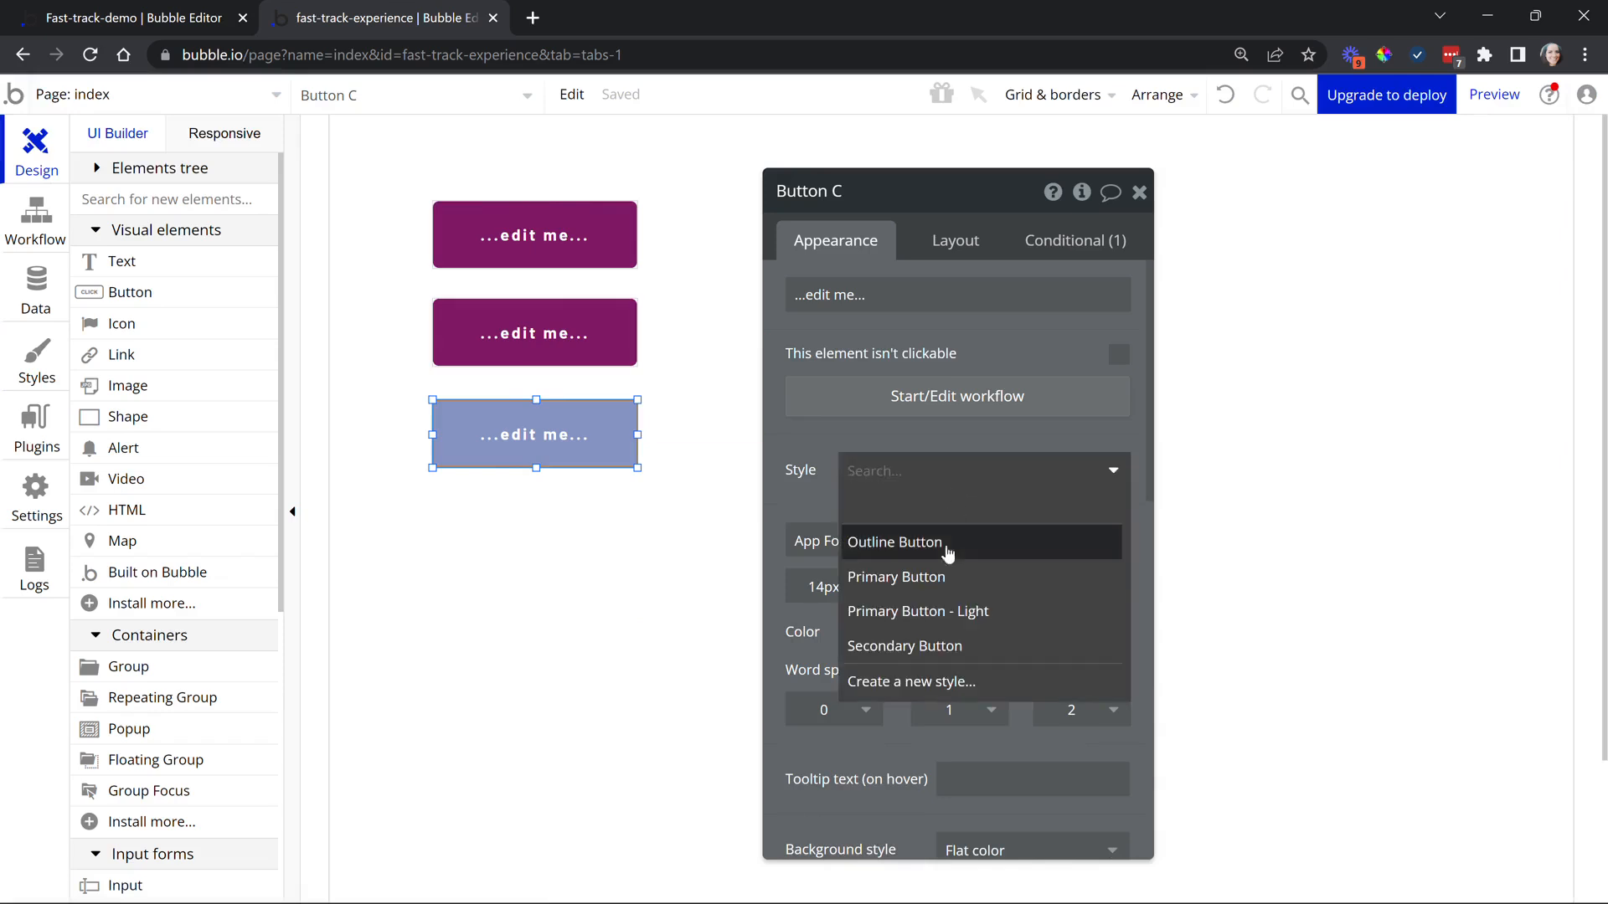
left_click(946, 577)
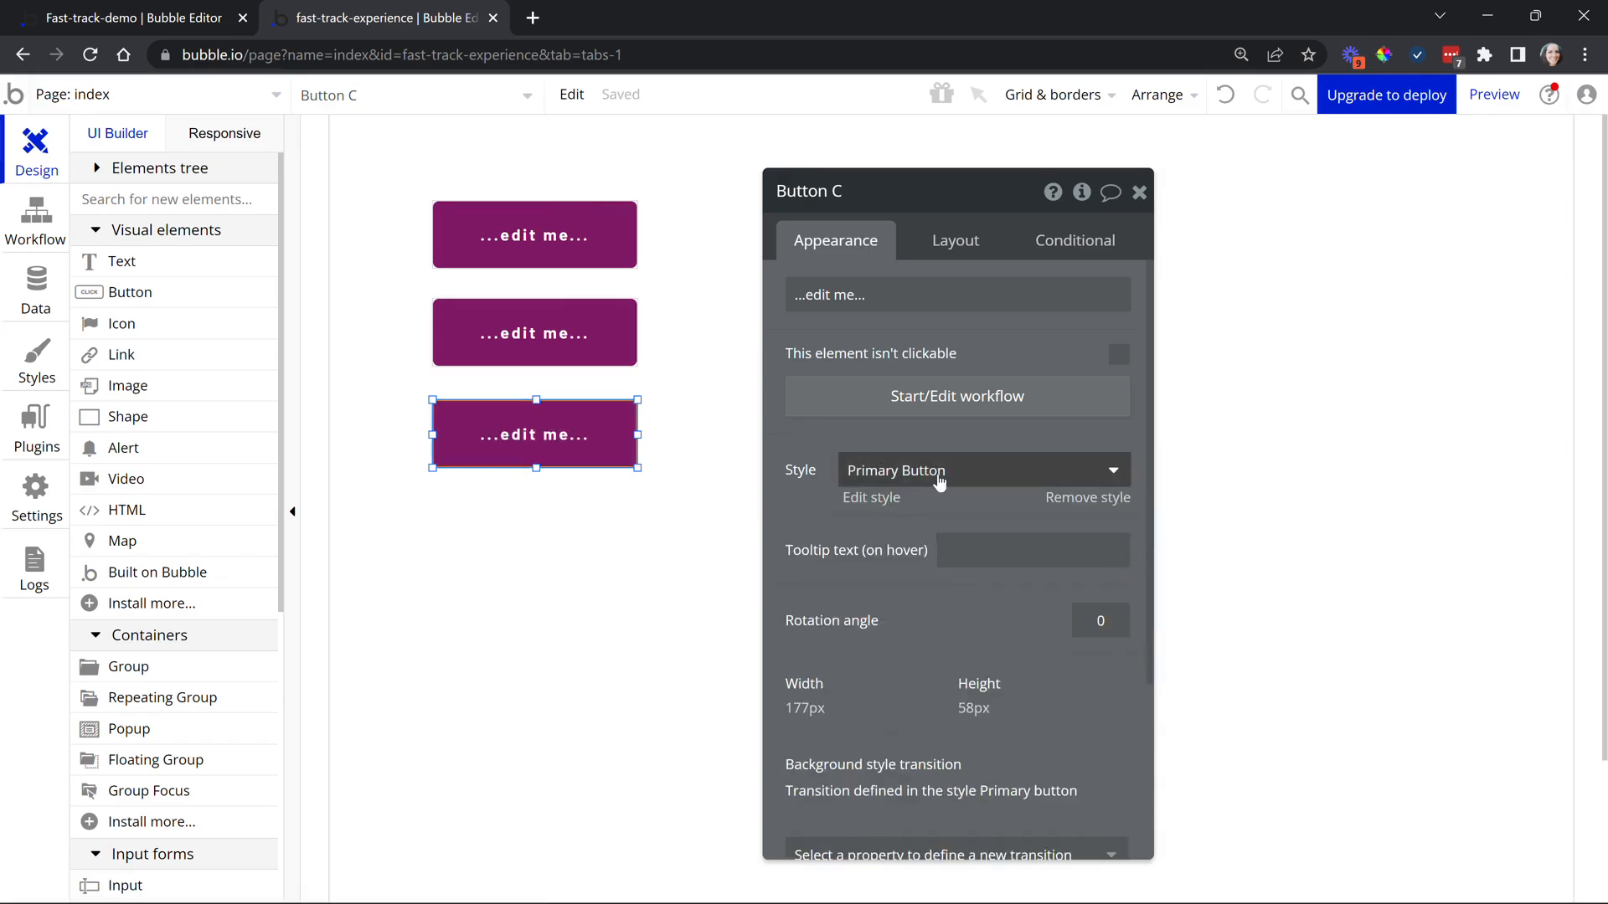
Make the Outline Button style the default for all new buttons in the element styles.
left_click(875, 504)
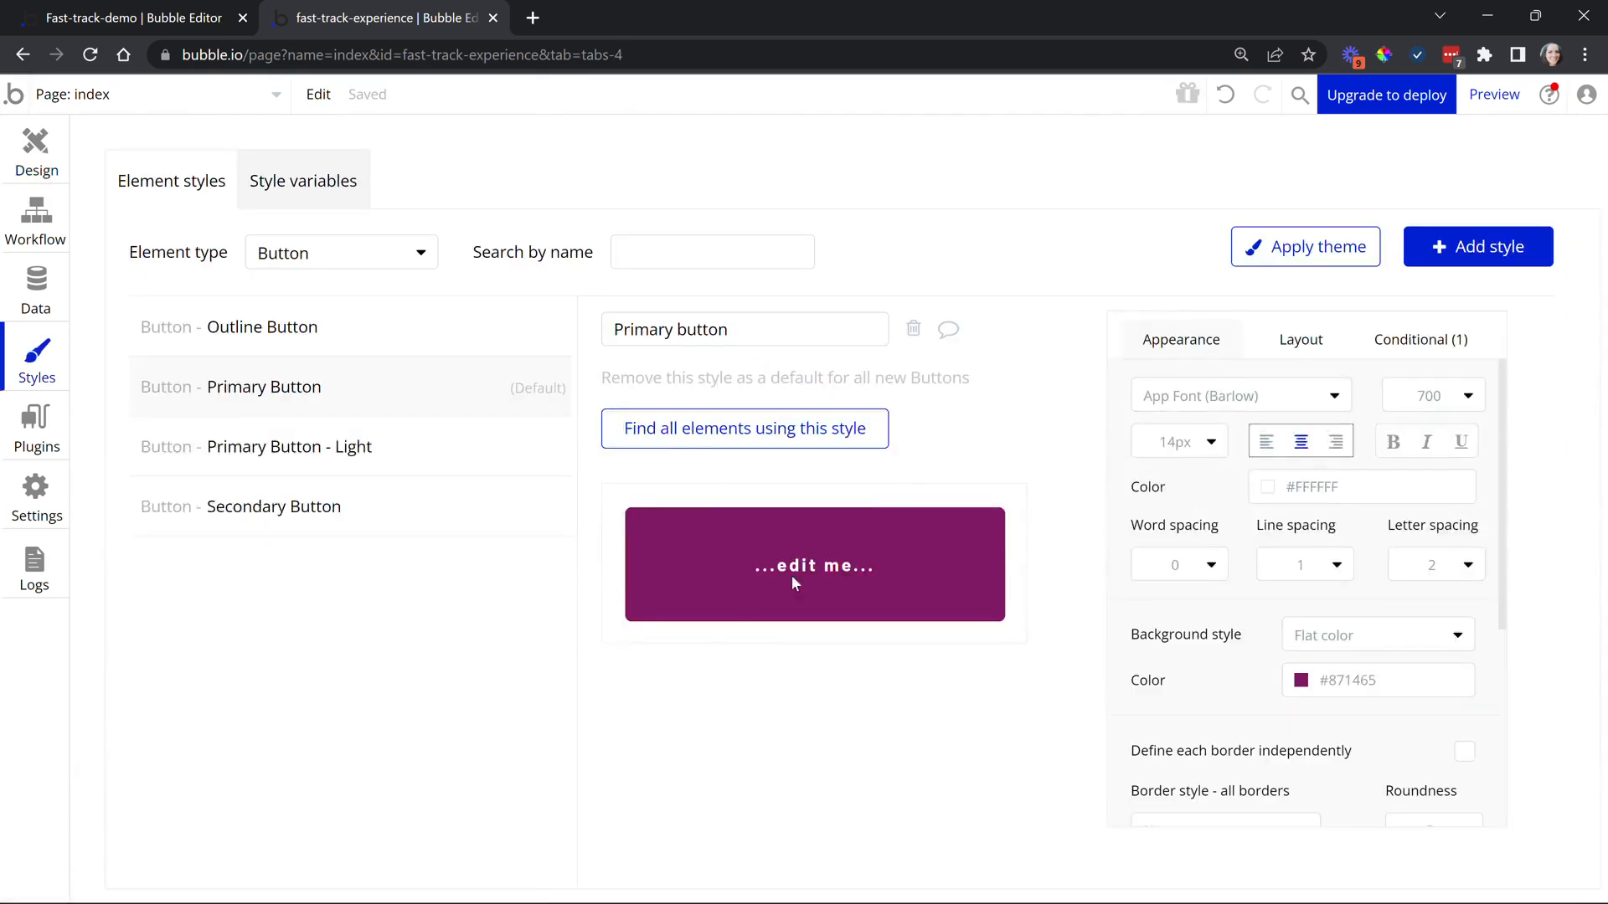
mouse_move(472, 403)
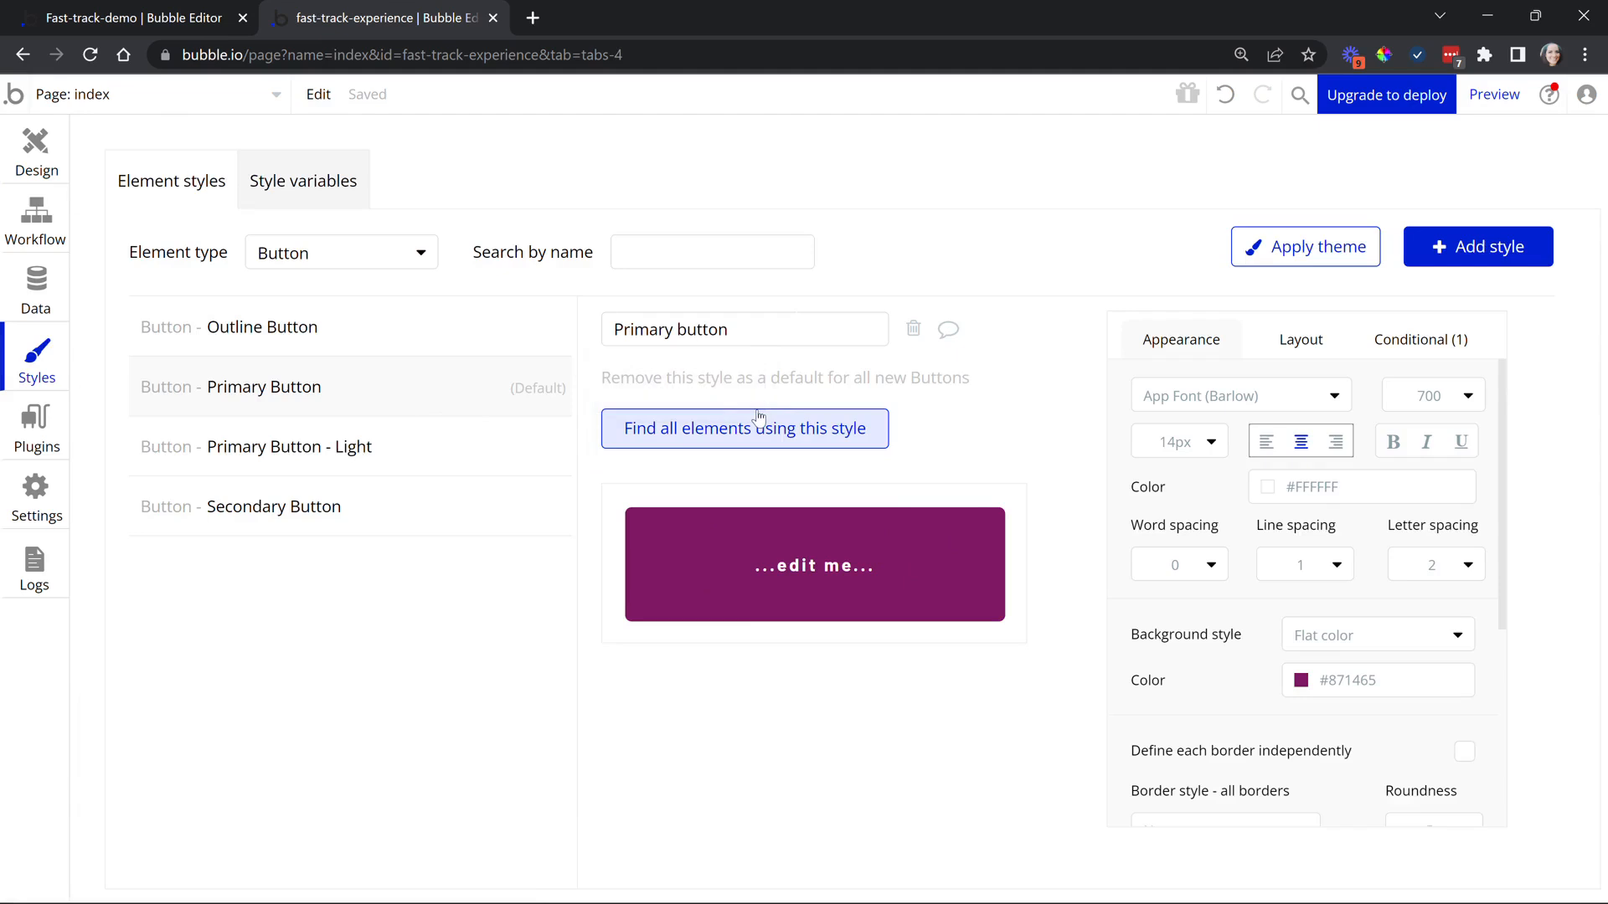
mouse_move(359, 402)
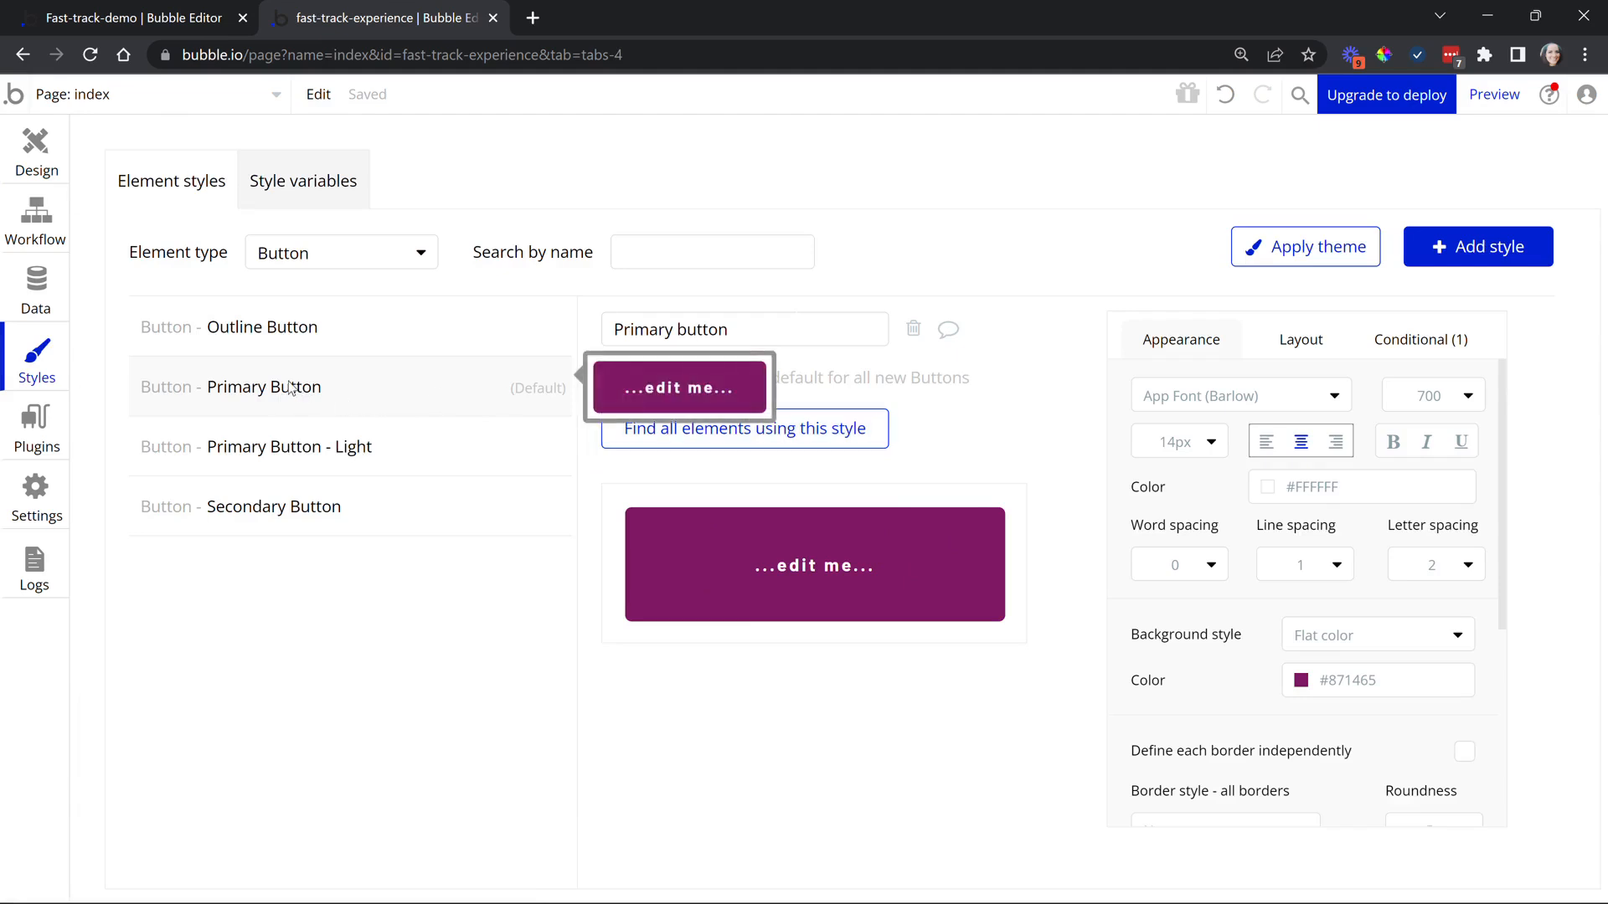
left_click(353, 330)
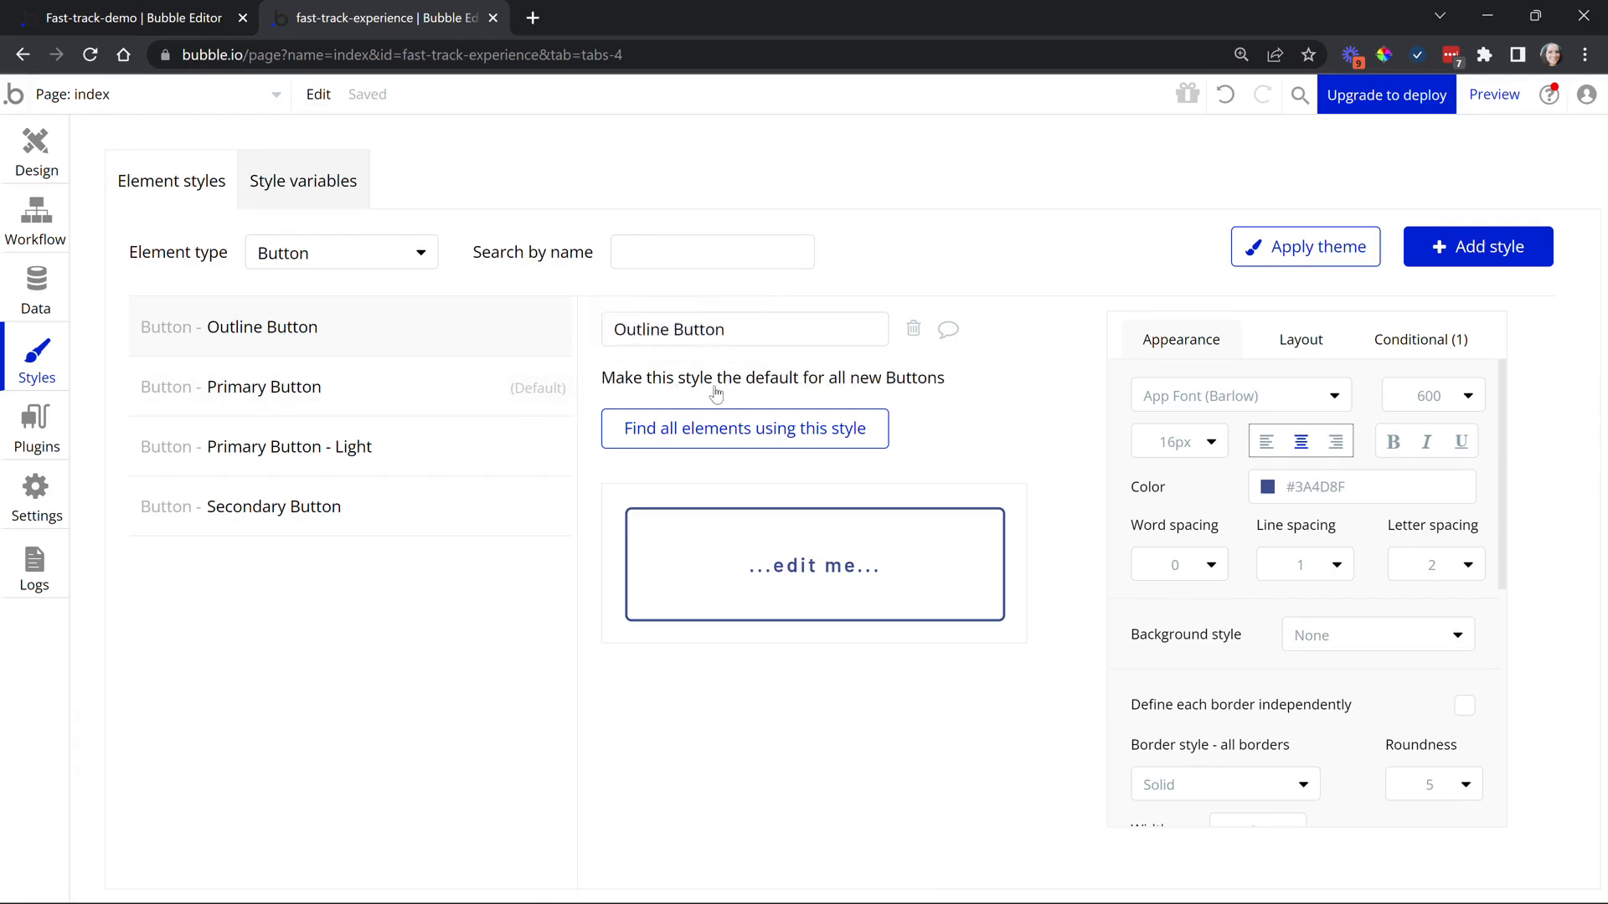
left_click(802, 388)
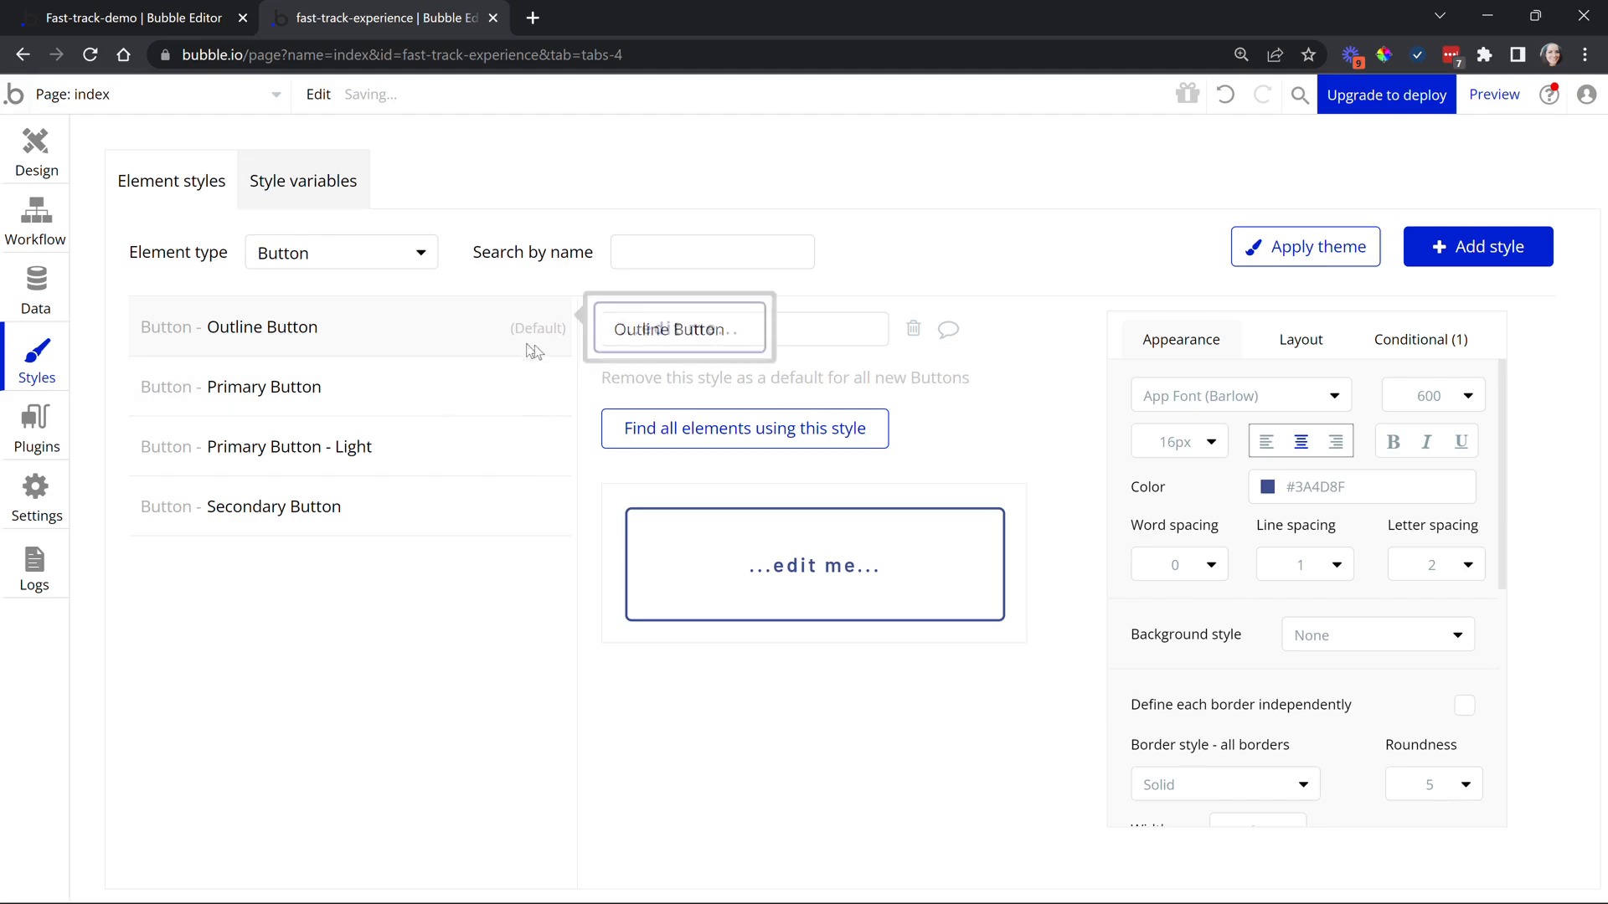
Draw a new button about 183 by 58 px on the index page, beside the top button of the column.
left_click(35, 149)
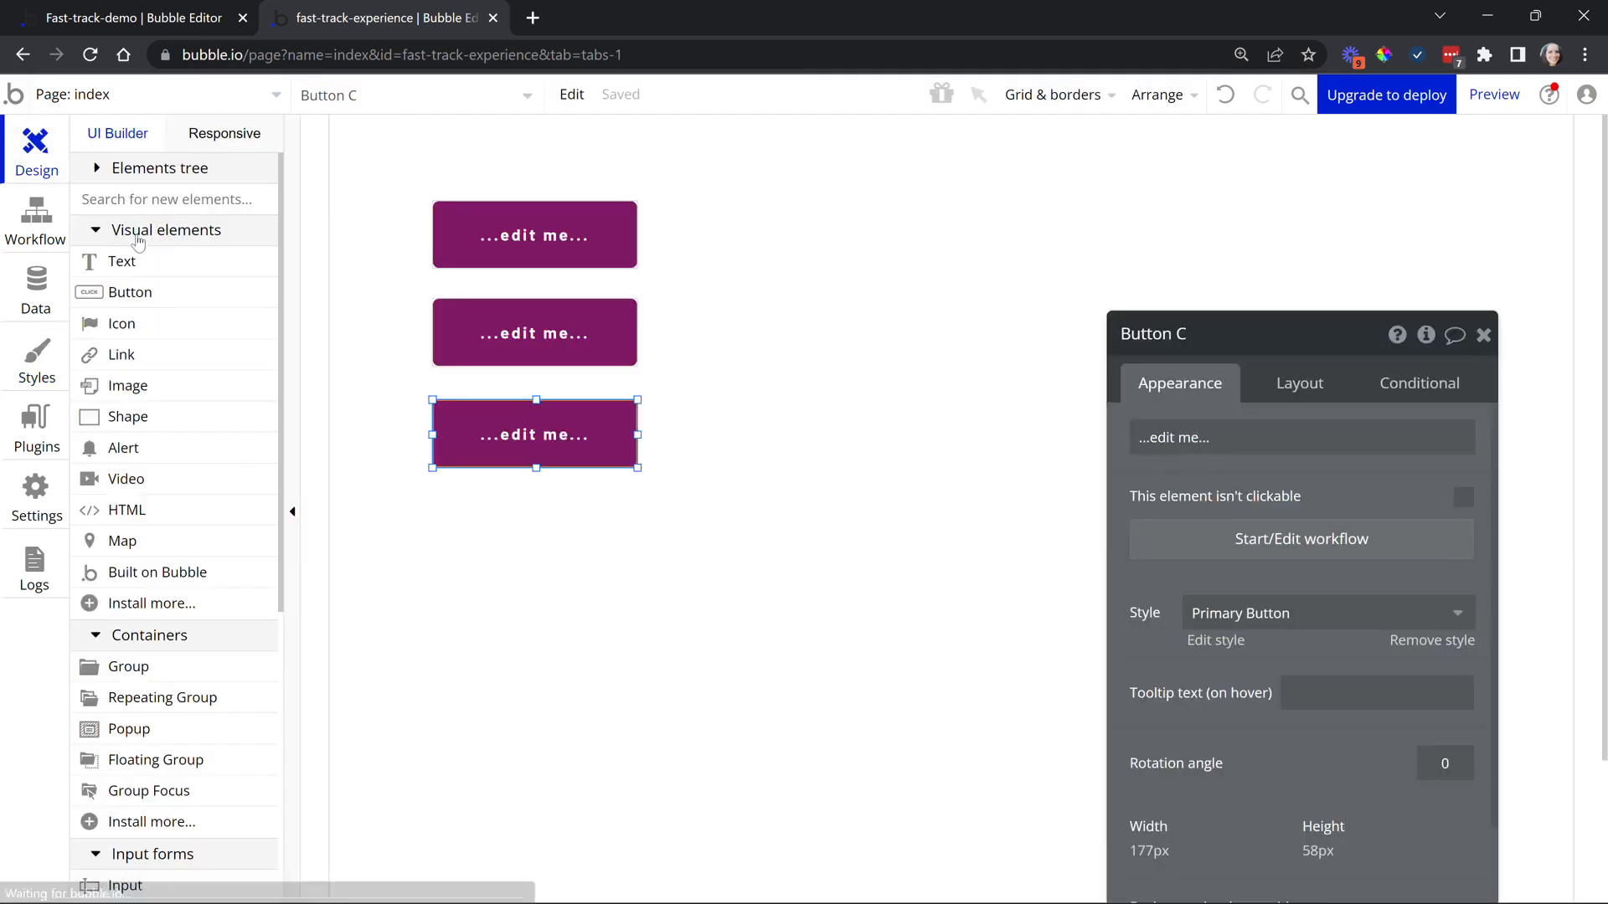
left_click_drag(749, 199, 961, 267)
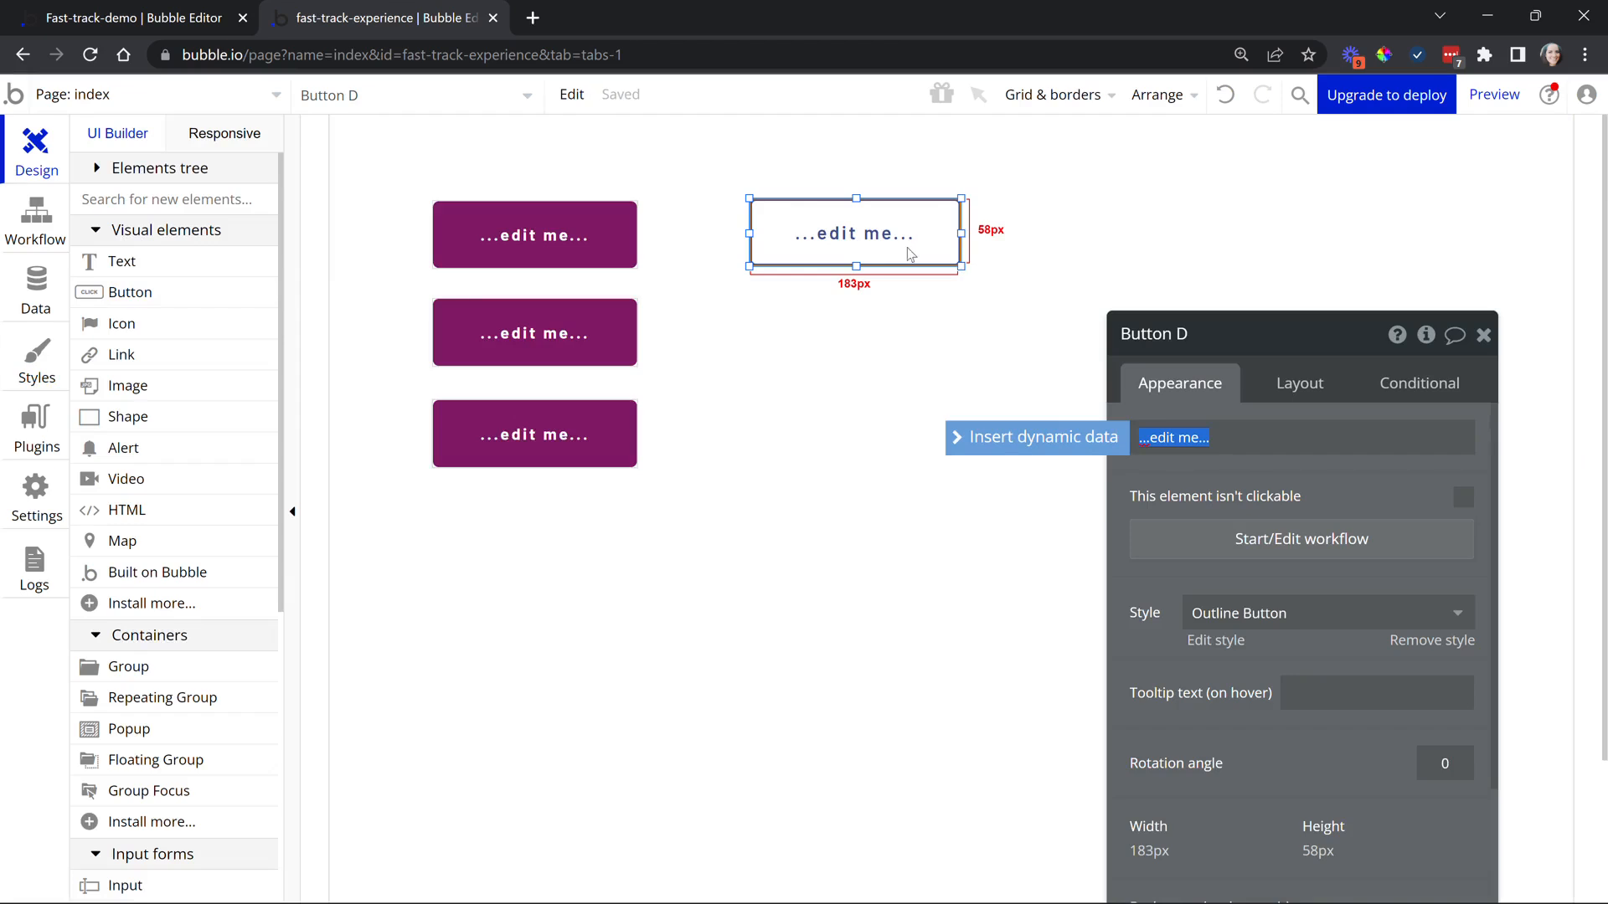
Examine the Outline Button style's appearance, layout padding and hover condition settings.
left_click(23, 358)
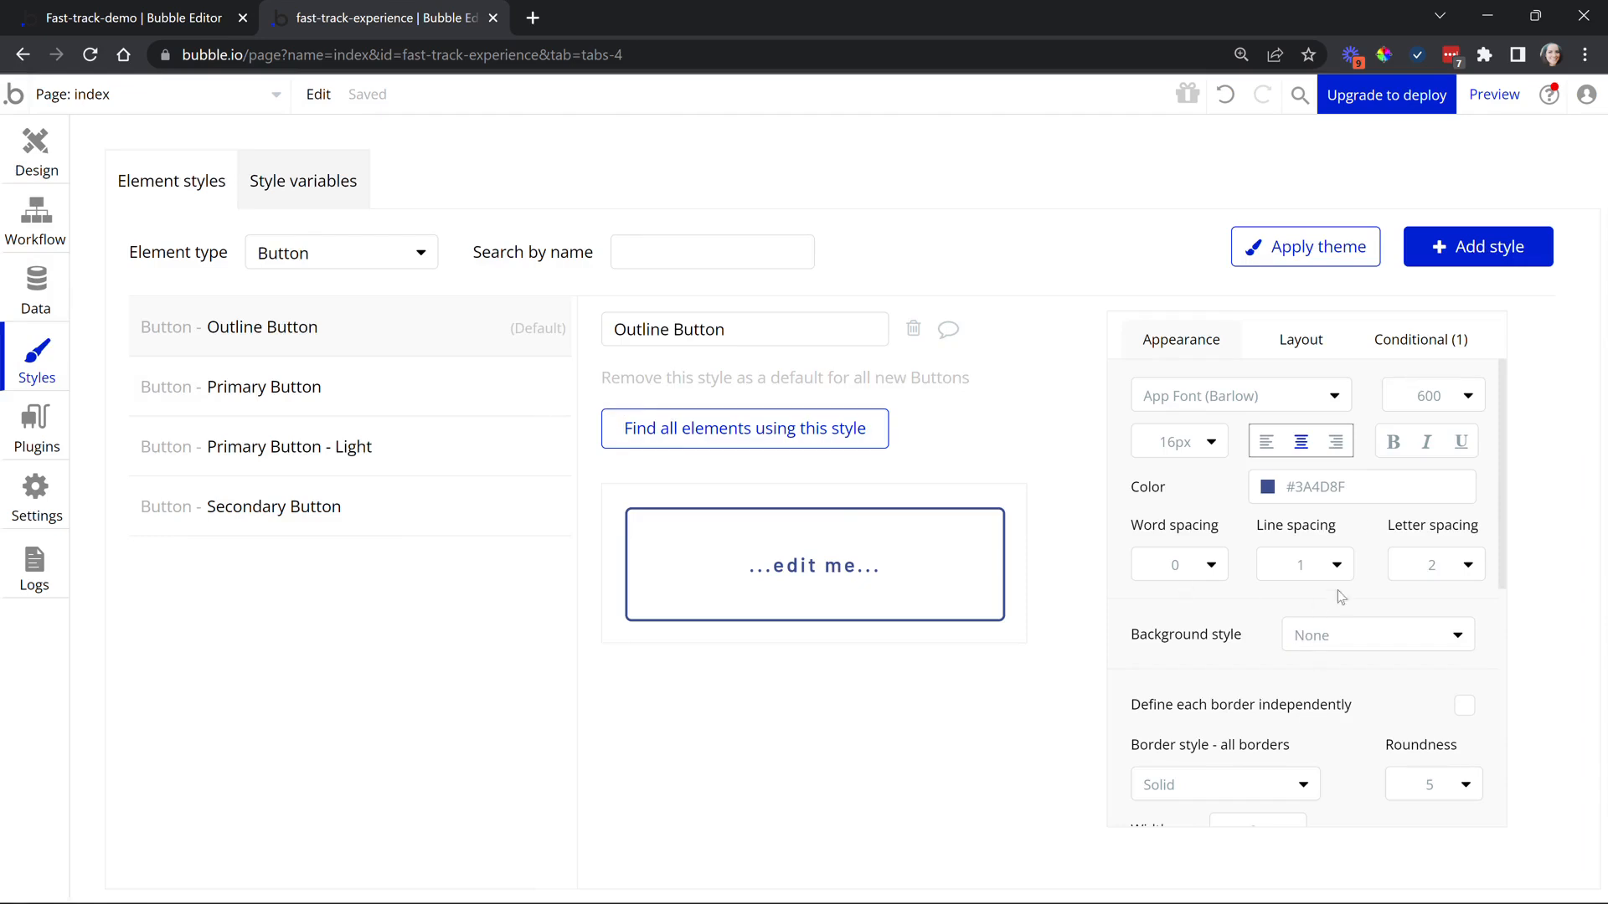
scroll(1334, 692, "down", 5)
scroll(1345, 699, "up", 5)
left_click(1308, 349)
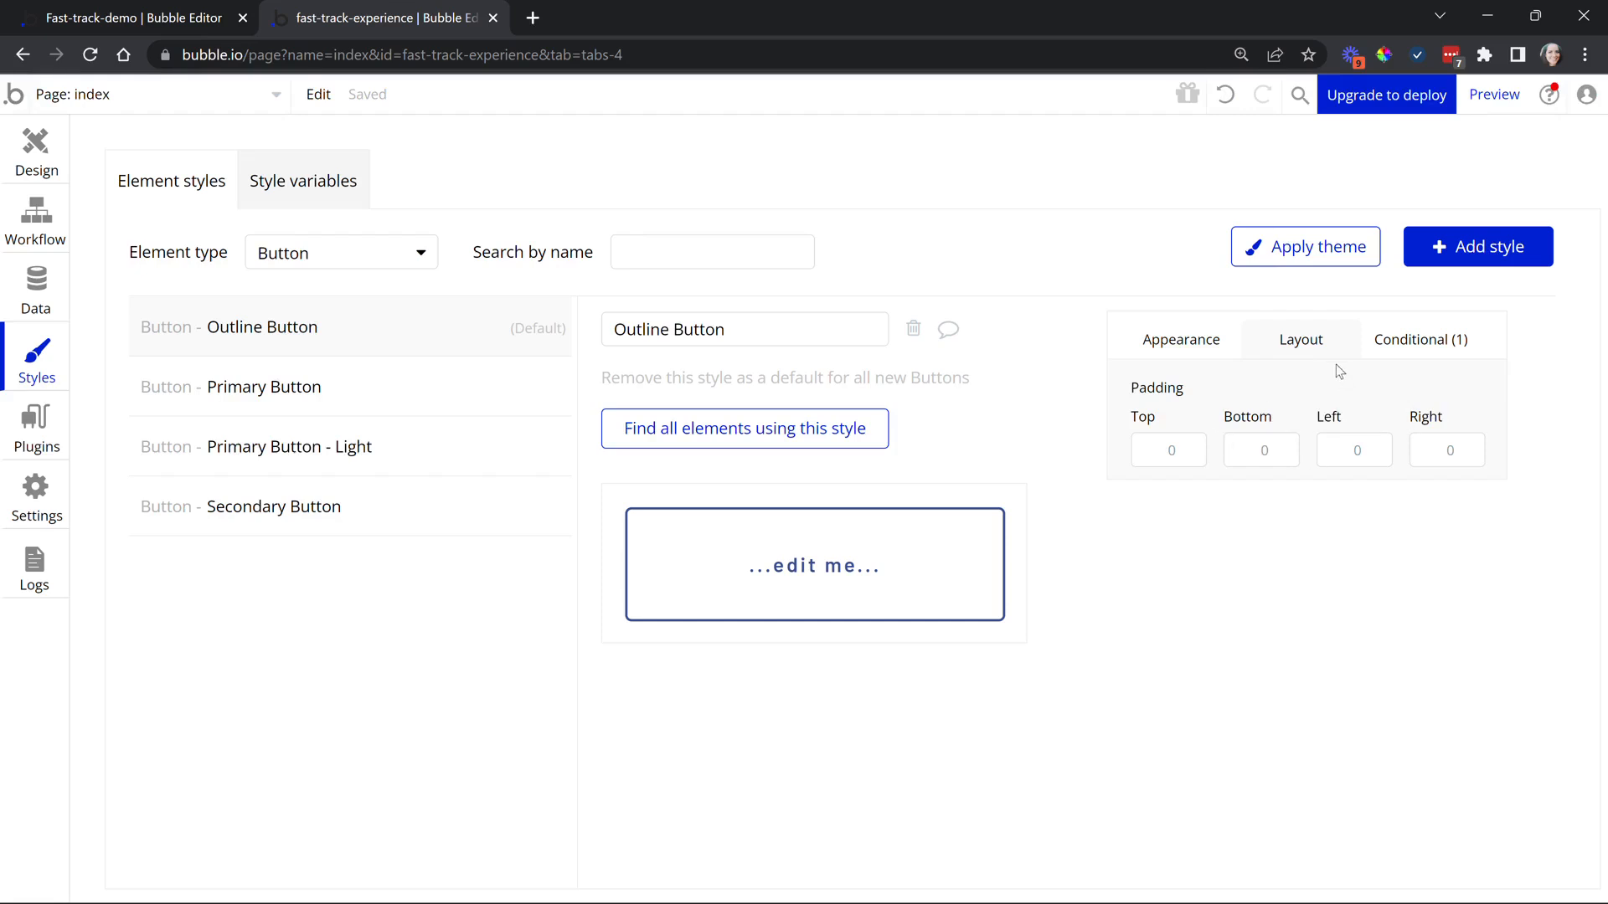
left_click(1431, 345)
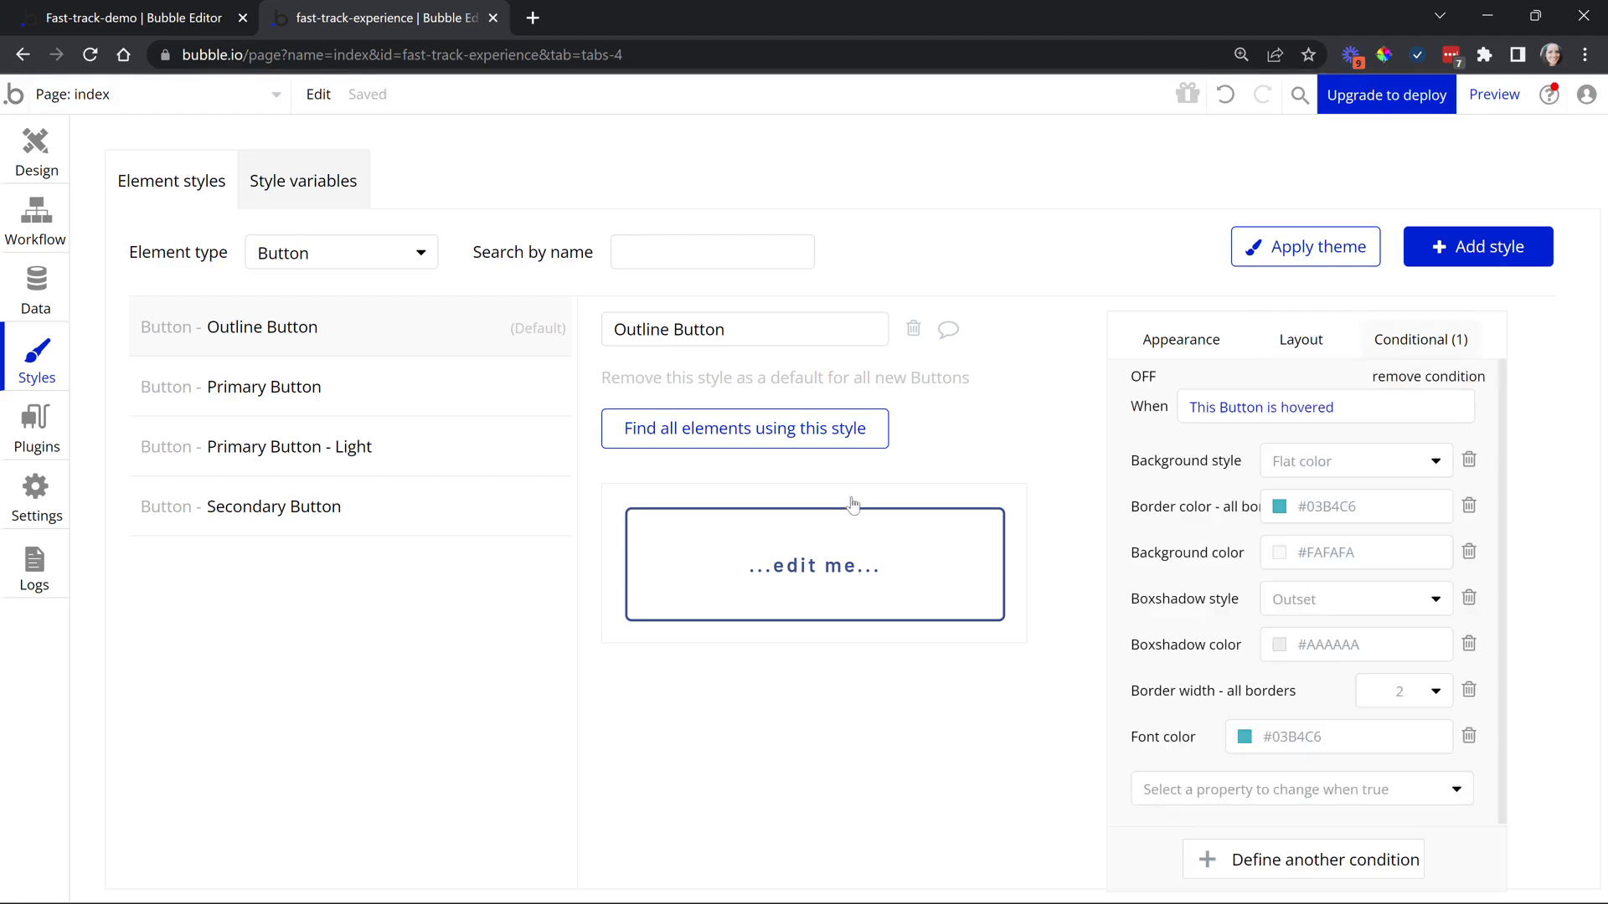
mouse_move(289, 393)
Clear the element type filter and search the styles by name for "primary", "sec" and "text".
left_click(402, 267)
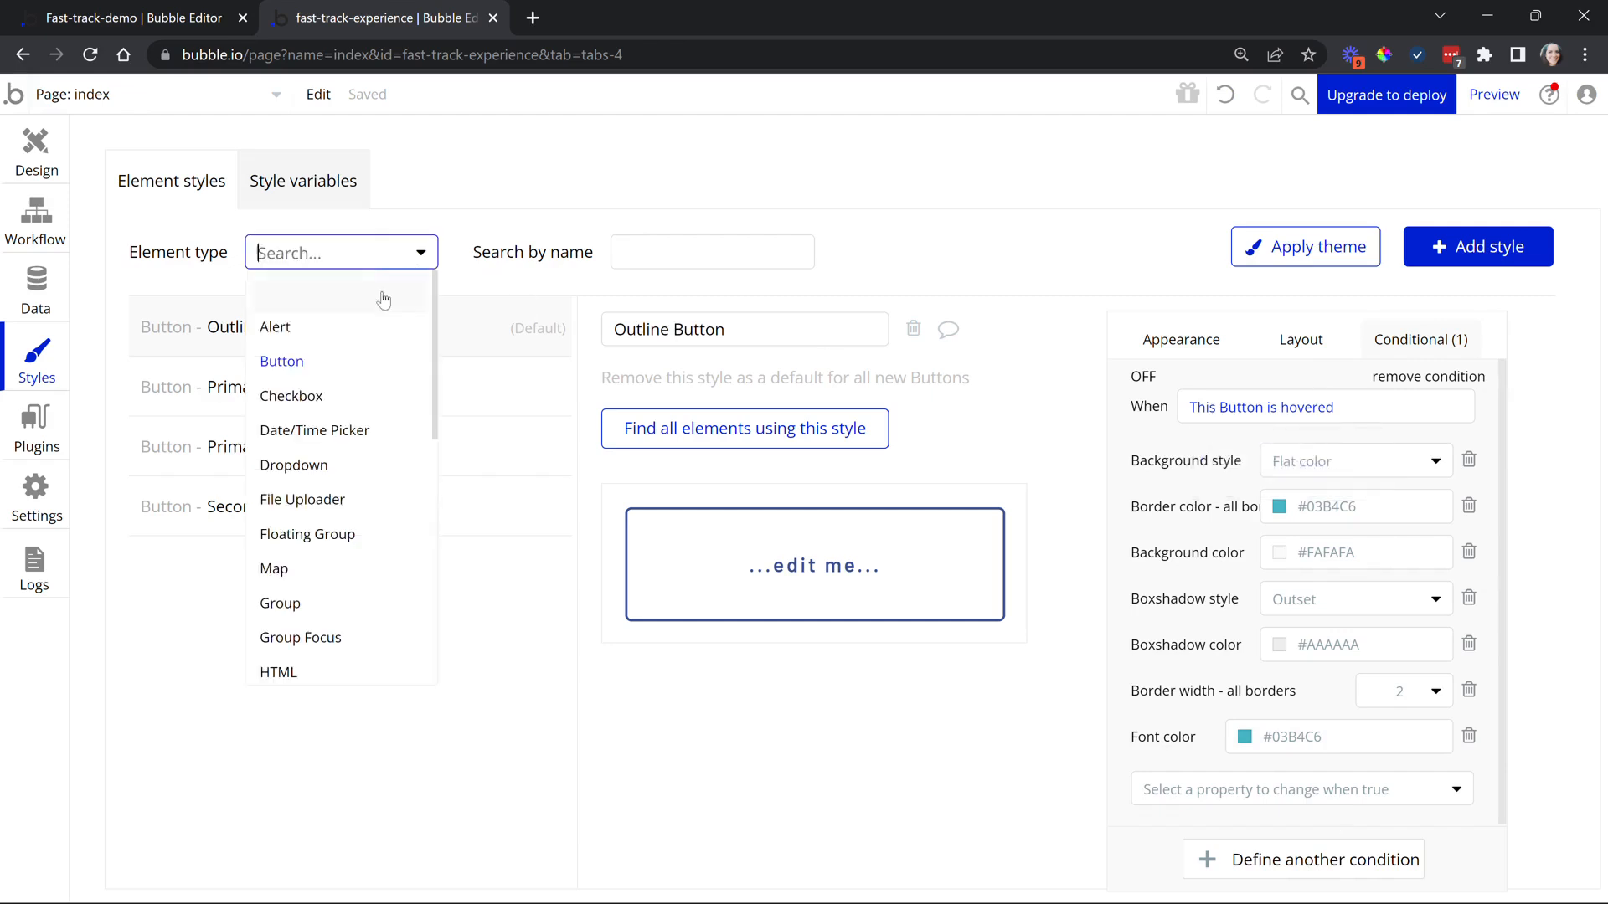
left_click(383, 295)
left_click(668, 253)
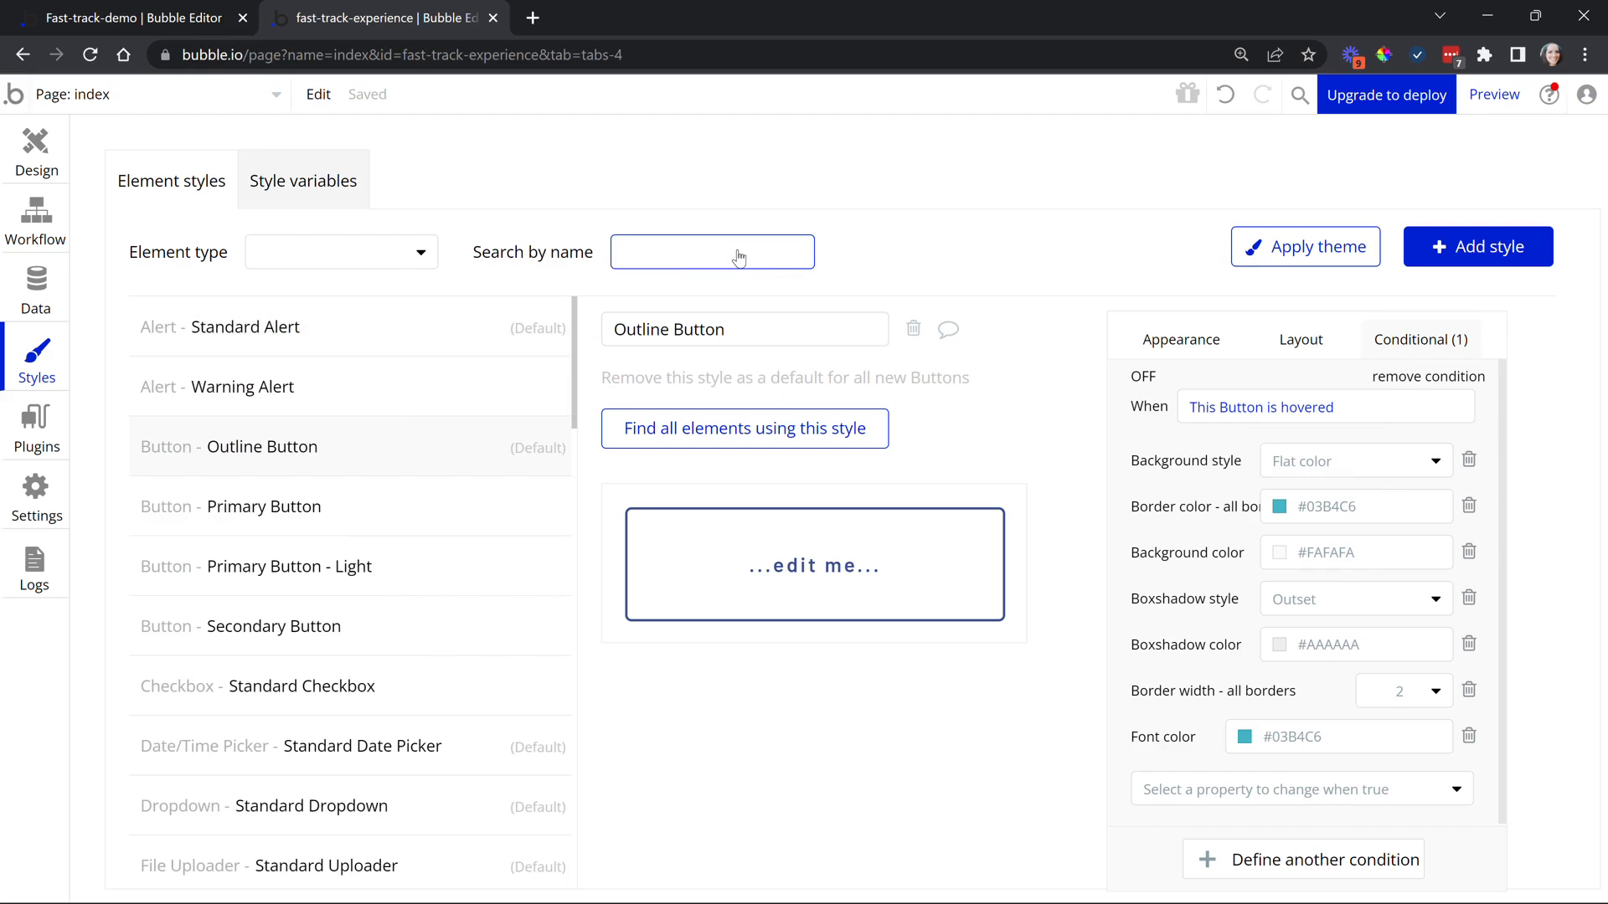
type("primary")
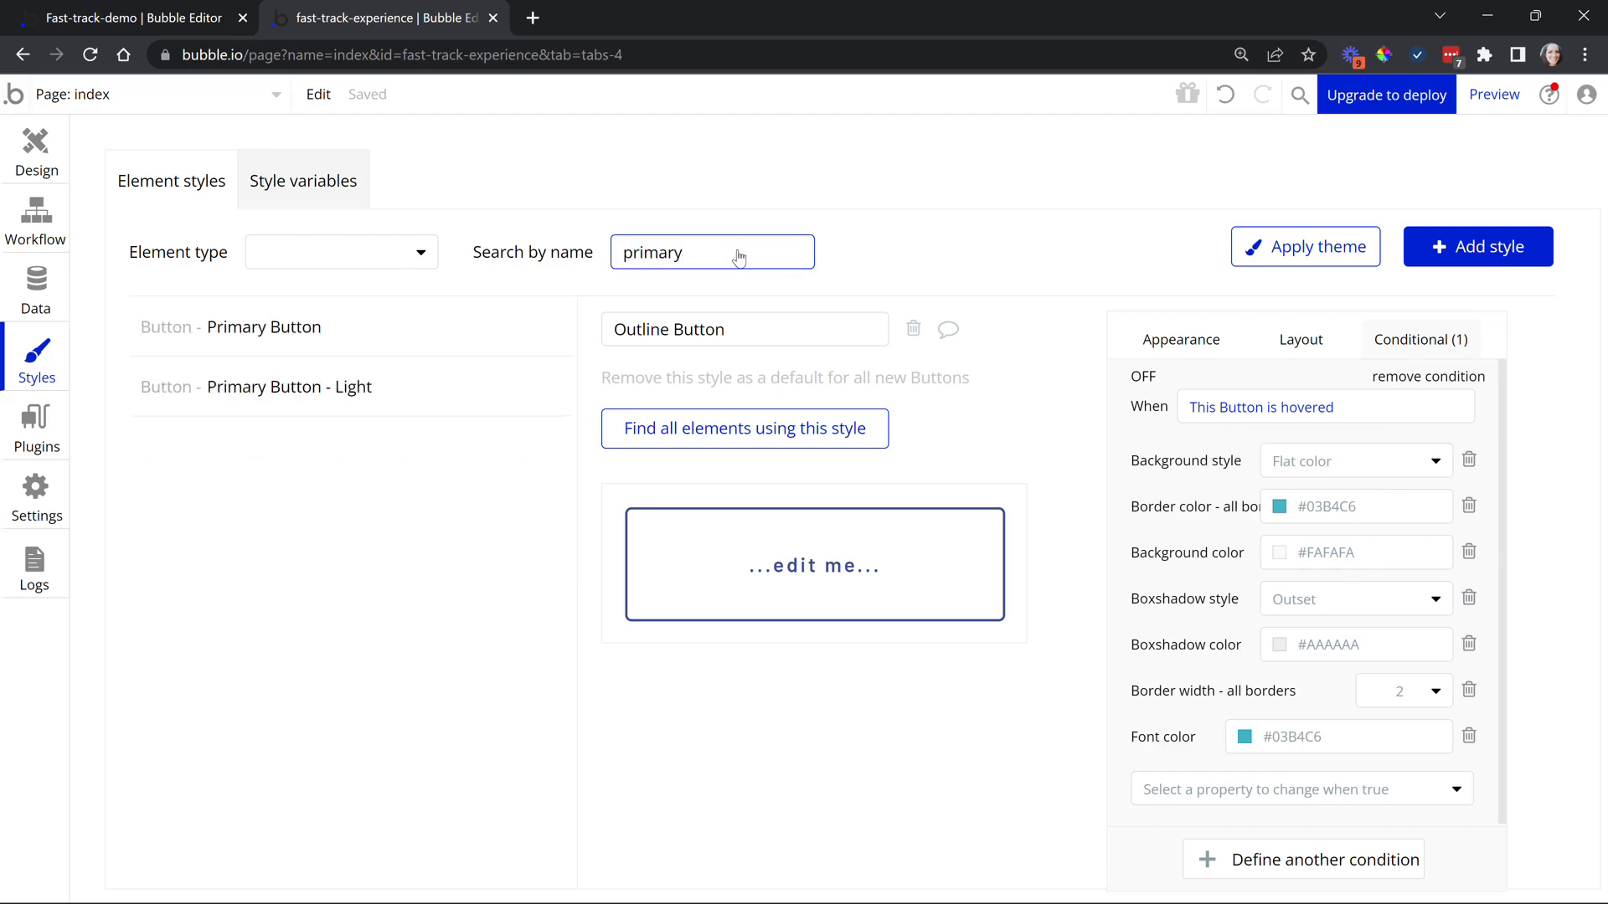
double_click(700, 259)
type("secon")
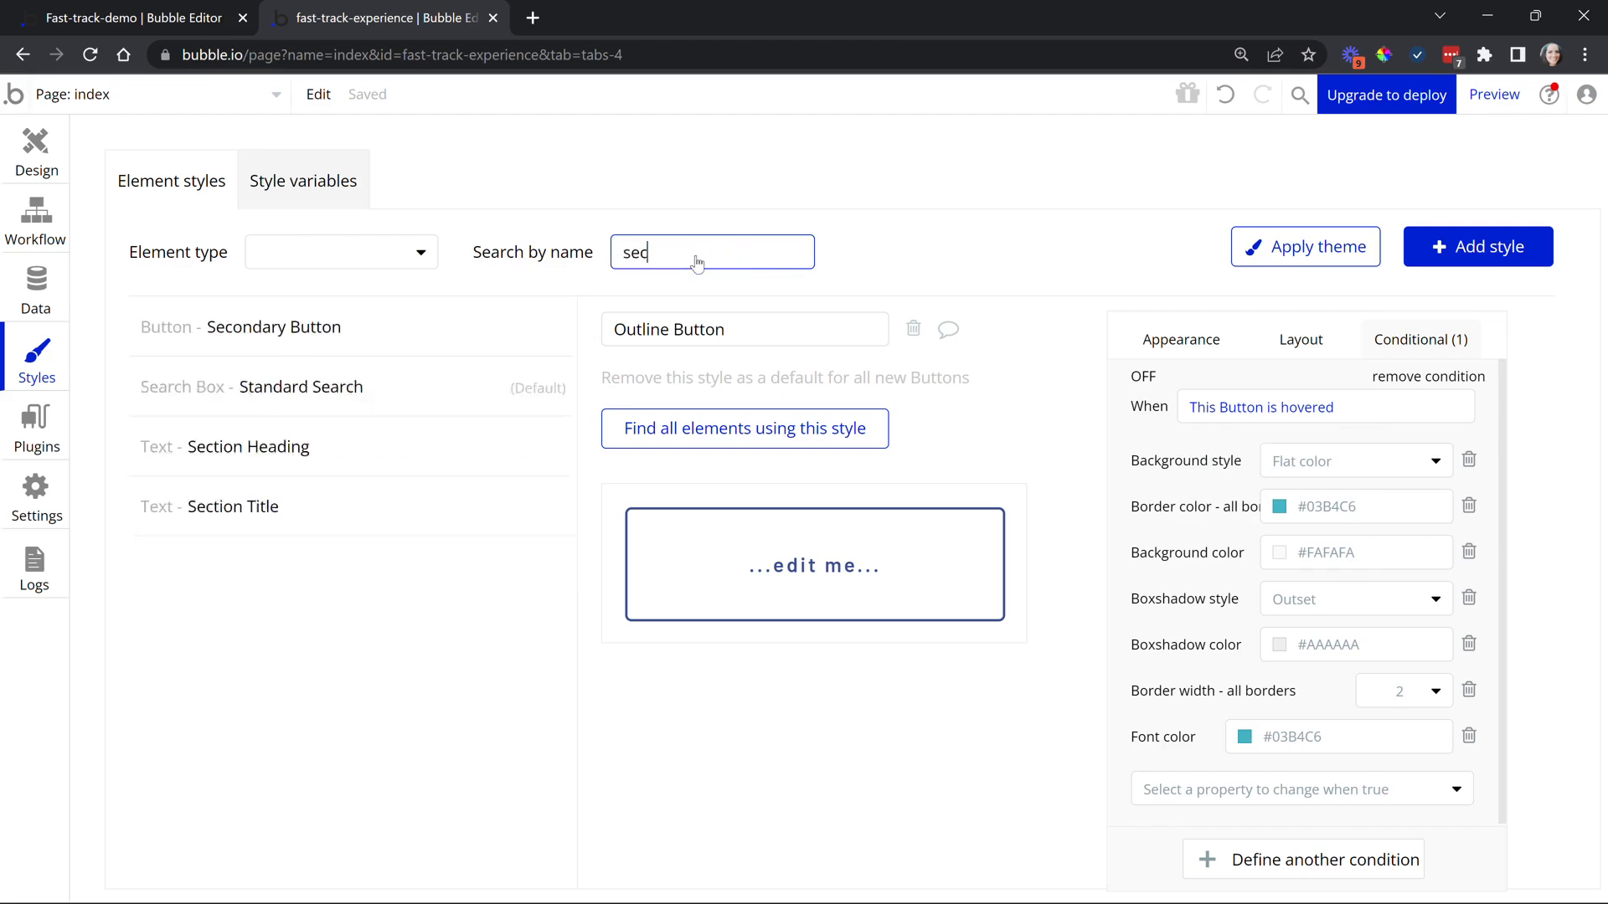
key("BackSpace")
key("BackSpace")
key("BackSpace")
key("BackSpace")
type("text")
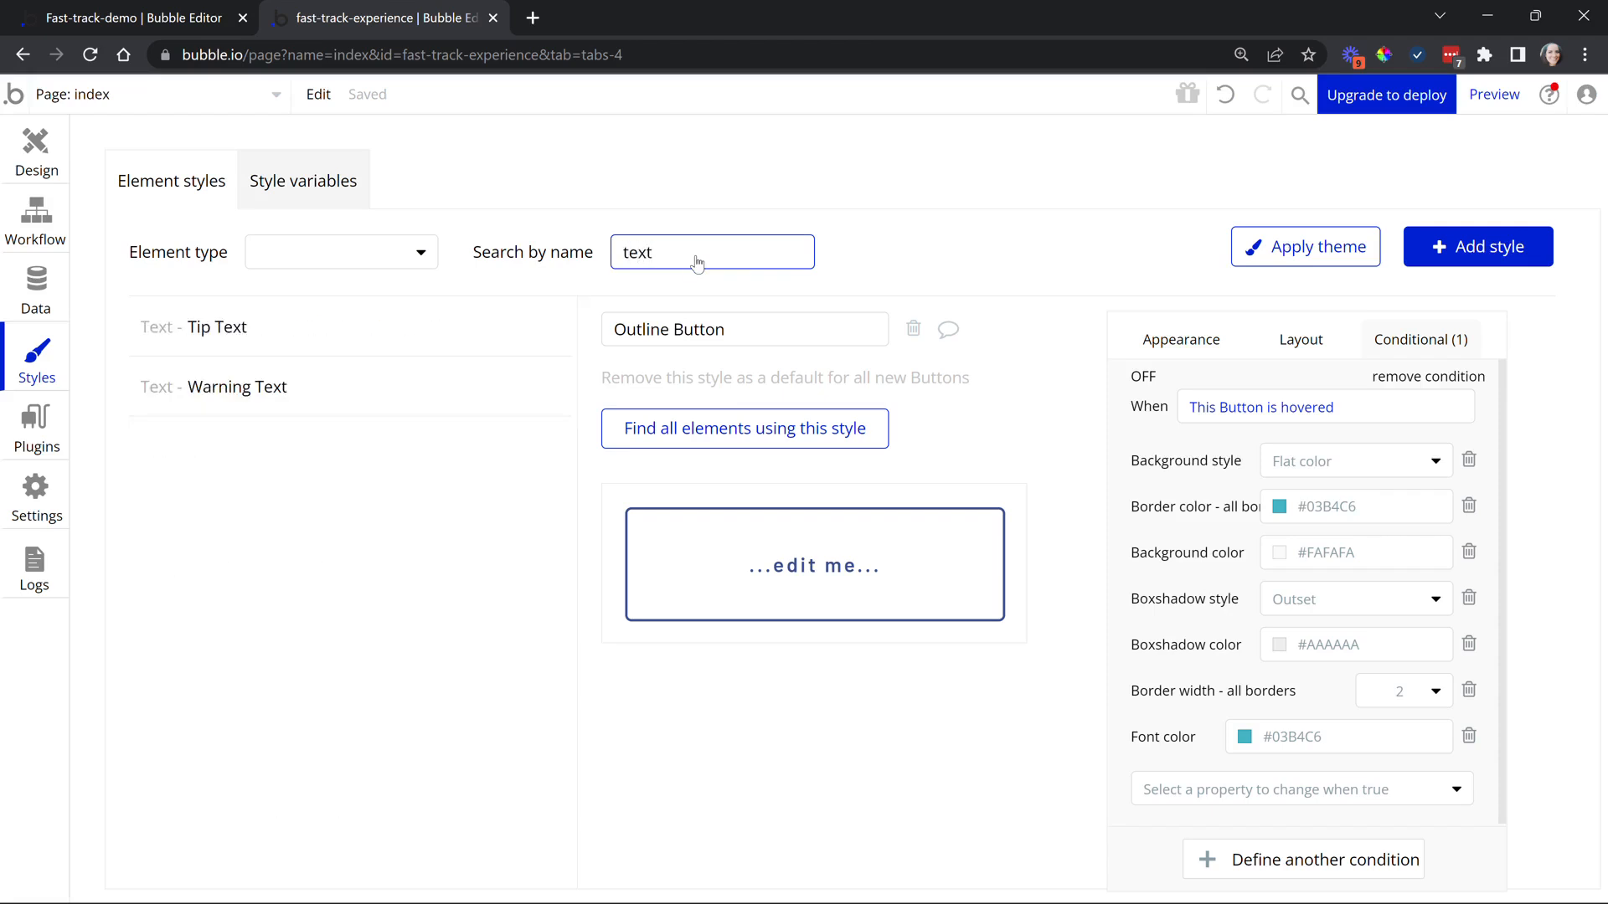
Search the styles by name for "tip" and "warning", and clear the search to list all styles.
double_click(696, 262)
type("tip")
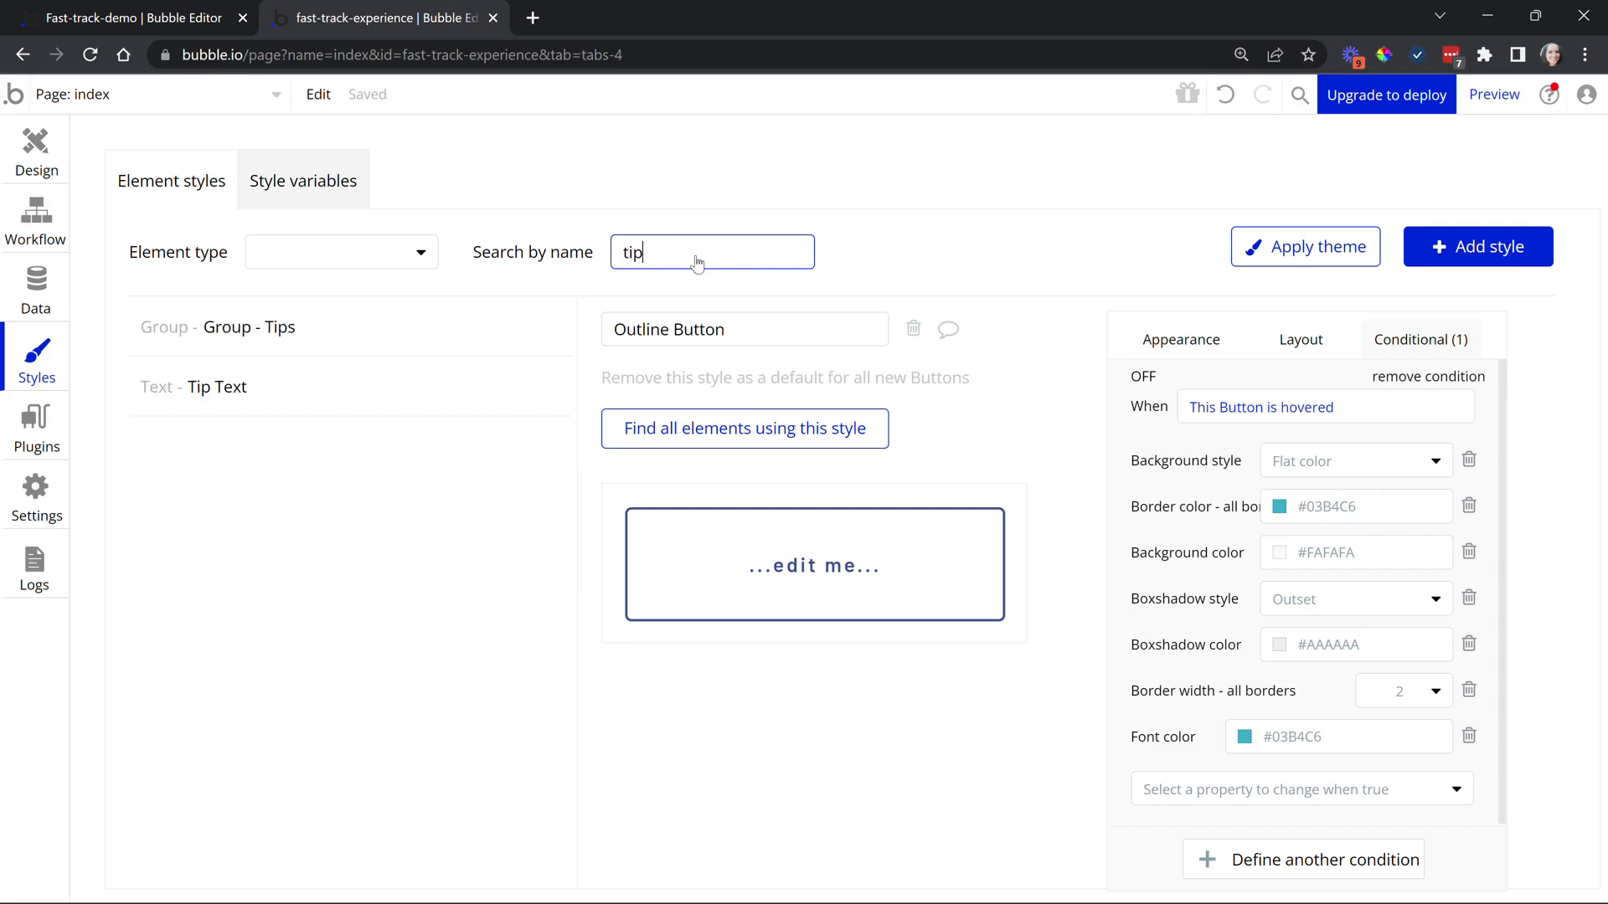
double_click(696, 262)
type("warning")
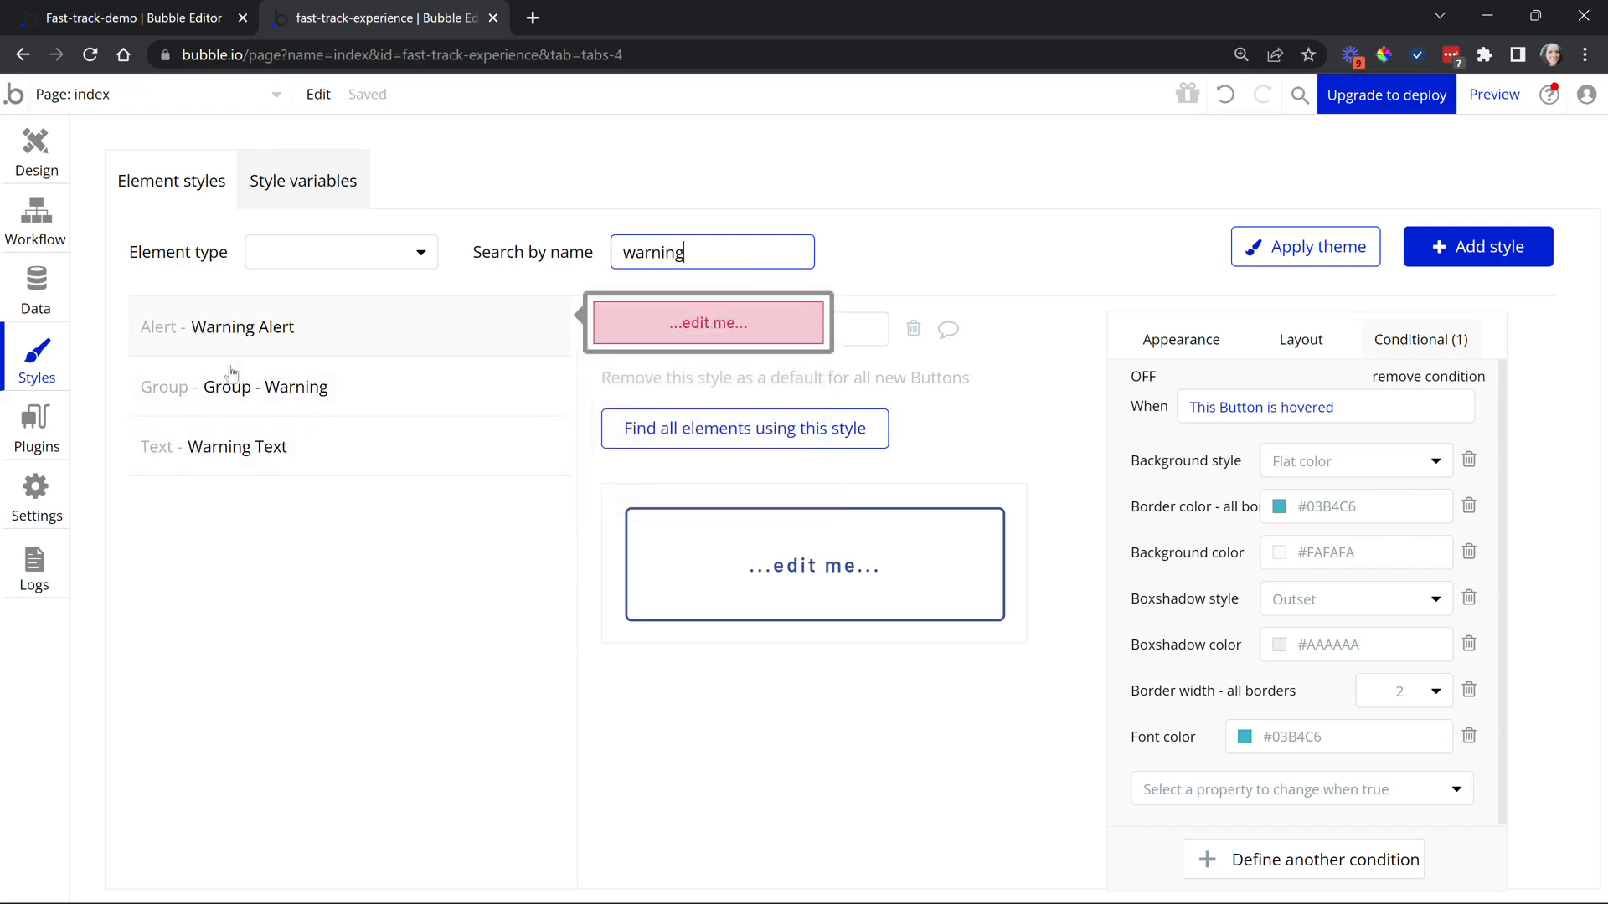
left_click(652, 255)
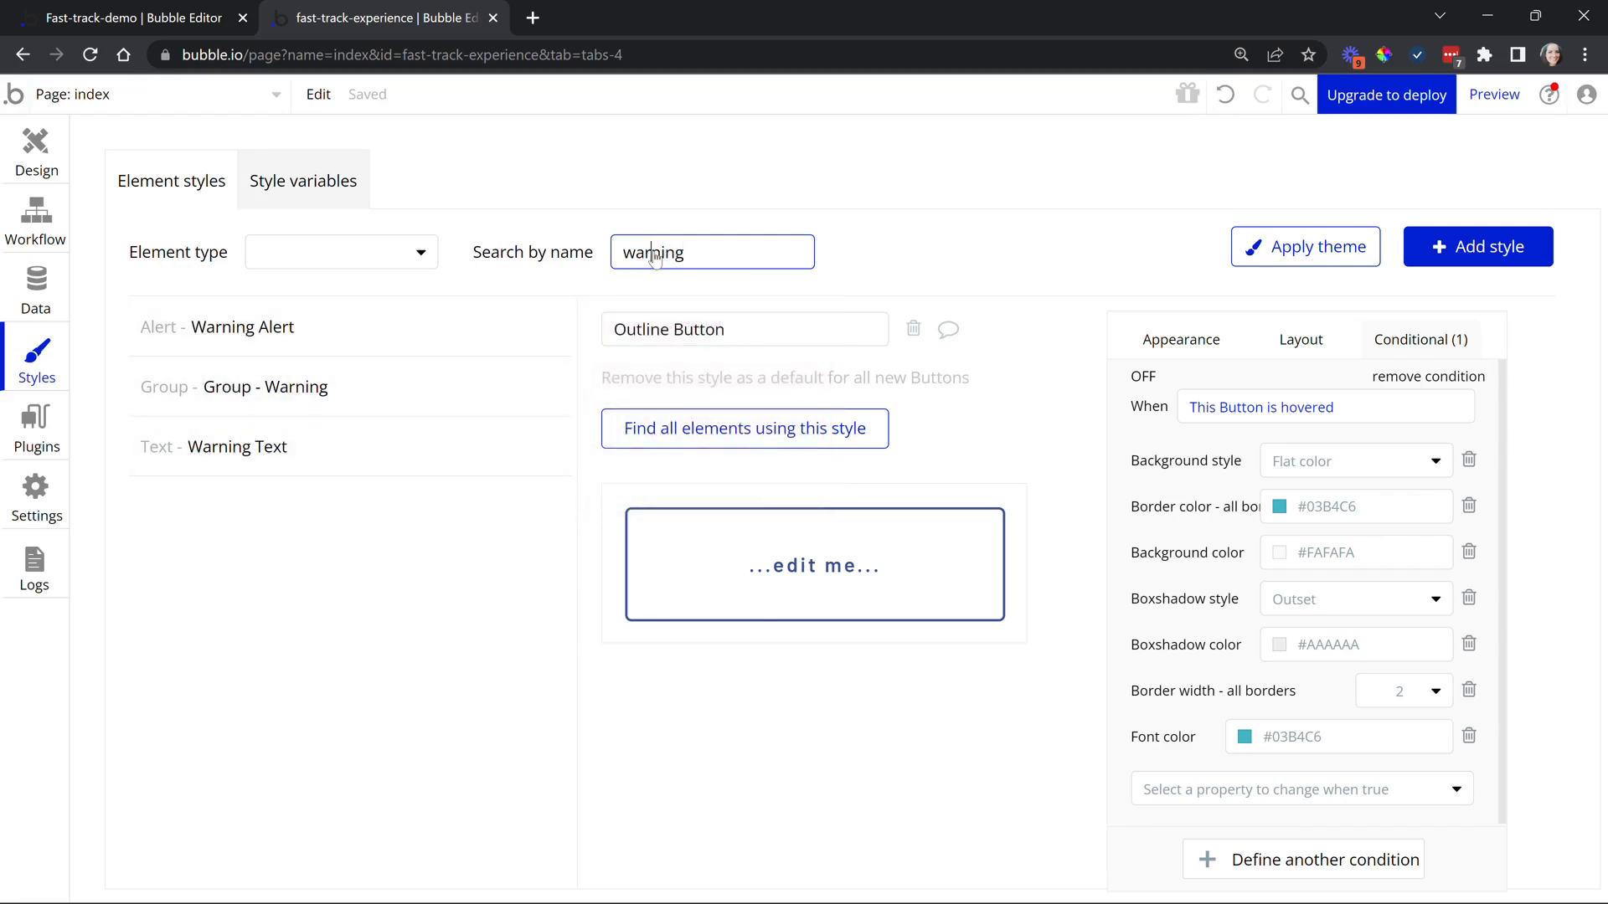
double_click(654, 254)
key("BackSpace")
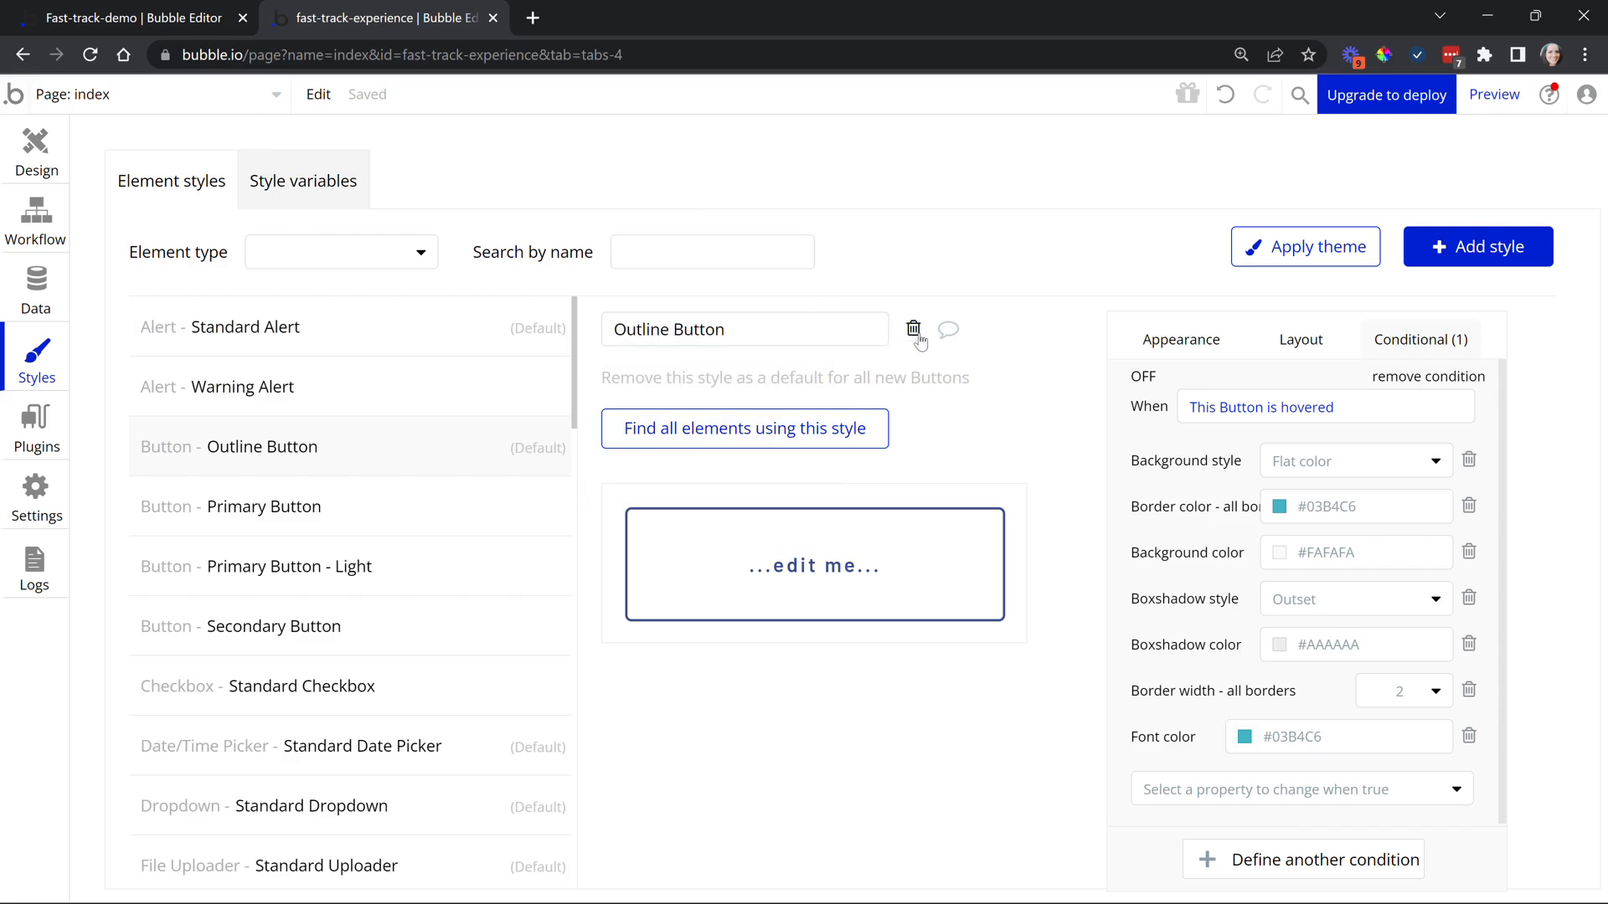
View the Outline Button style's name field and the new style form, cancel it, and return to the index page design.
left_click(726, 329)
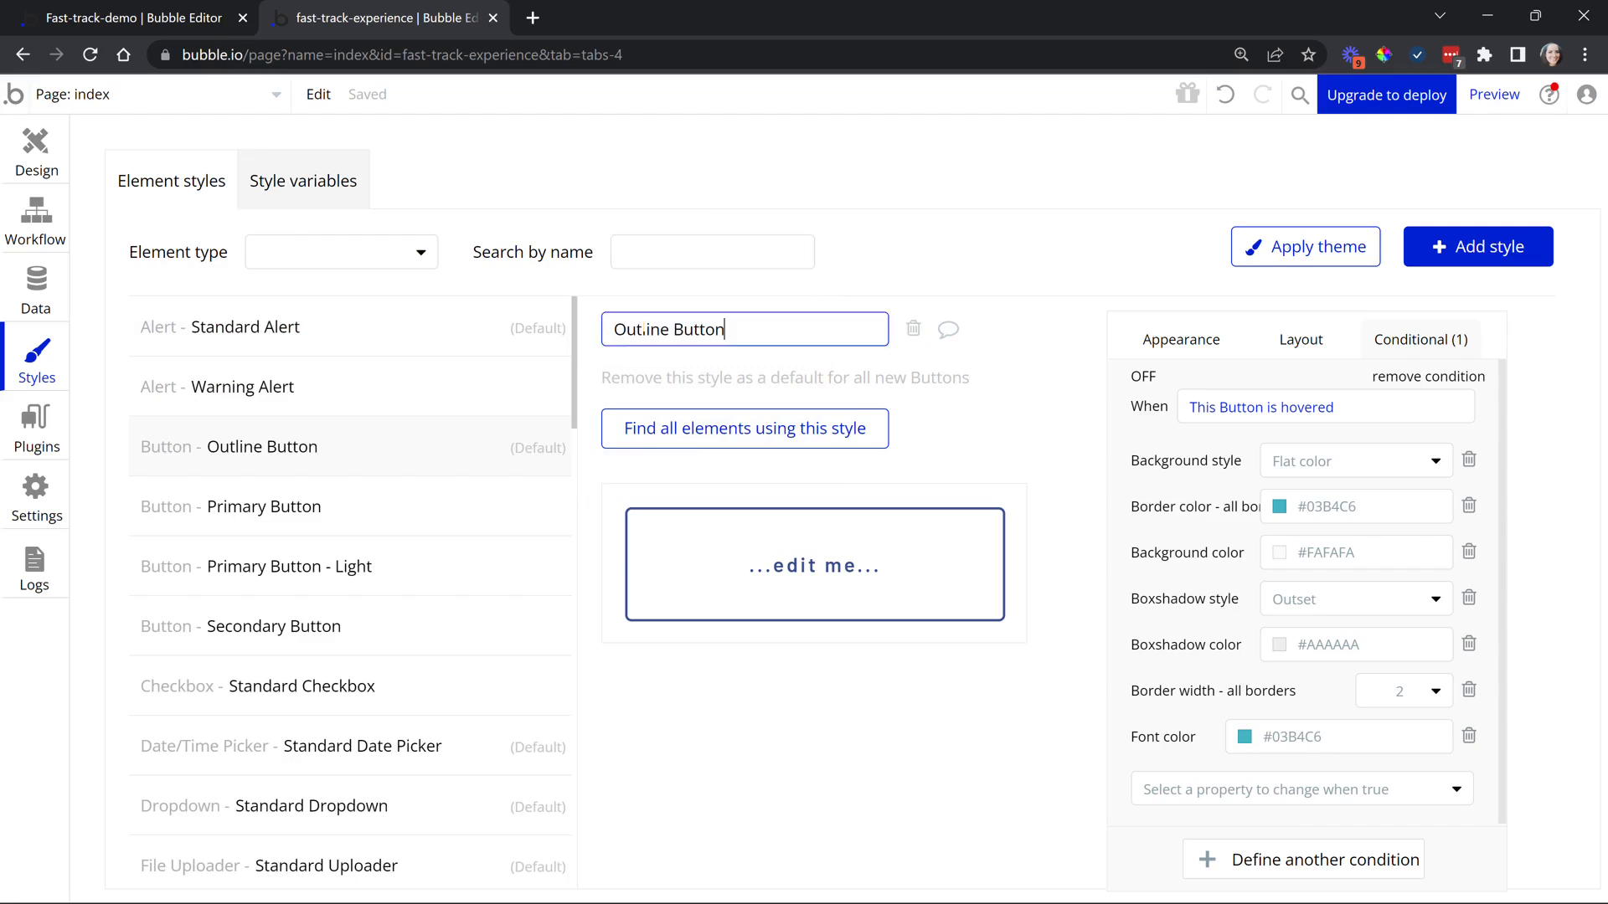
left_click_drag(725, 329, 564, 332)
left_click(1102, 265)
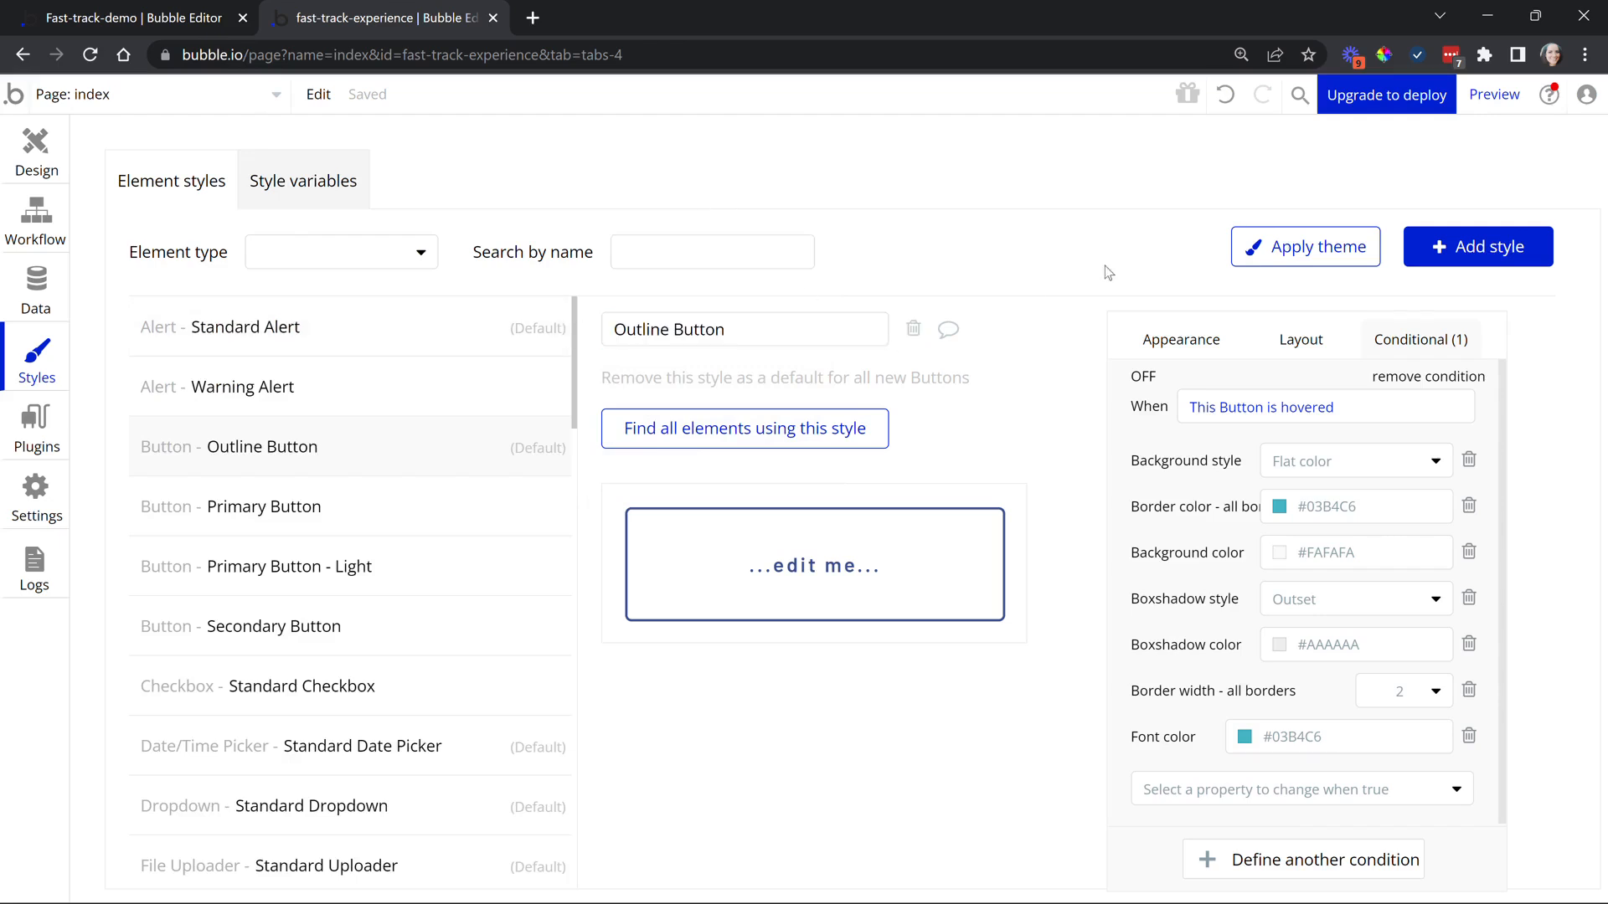
left_click(1485, 249)
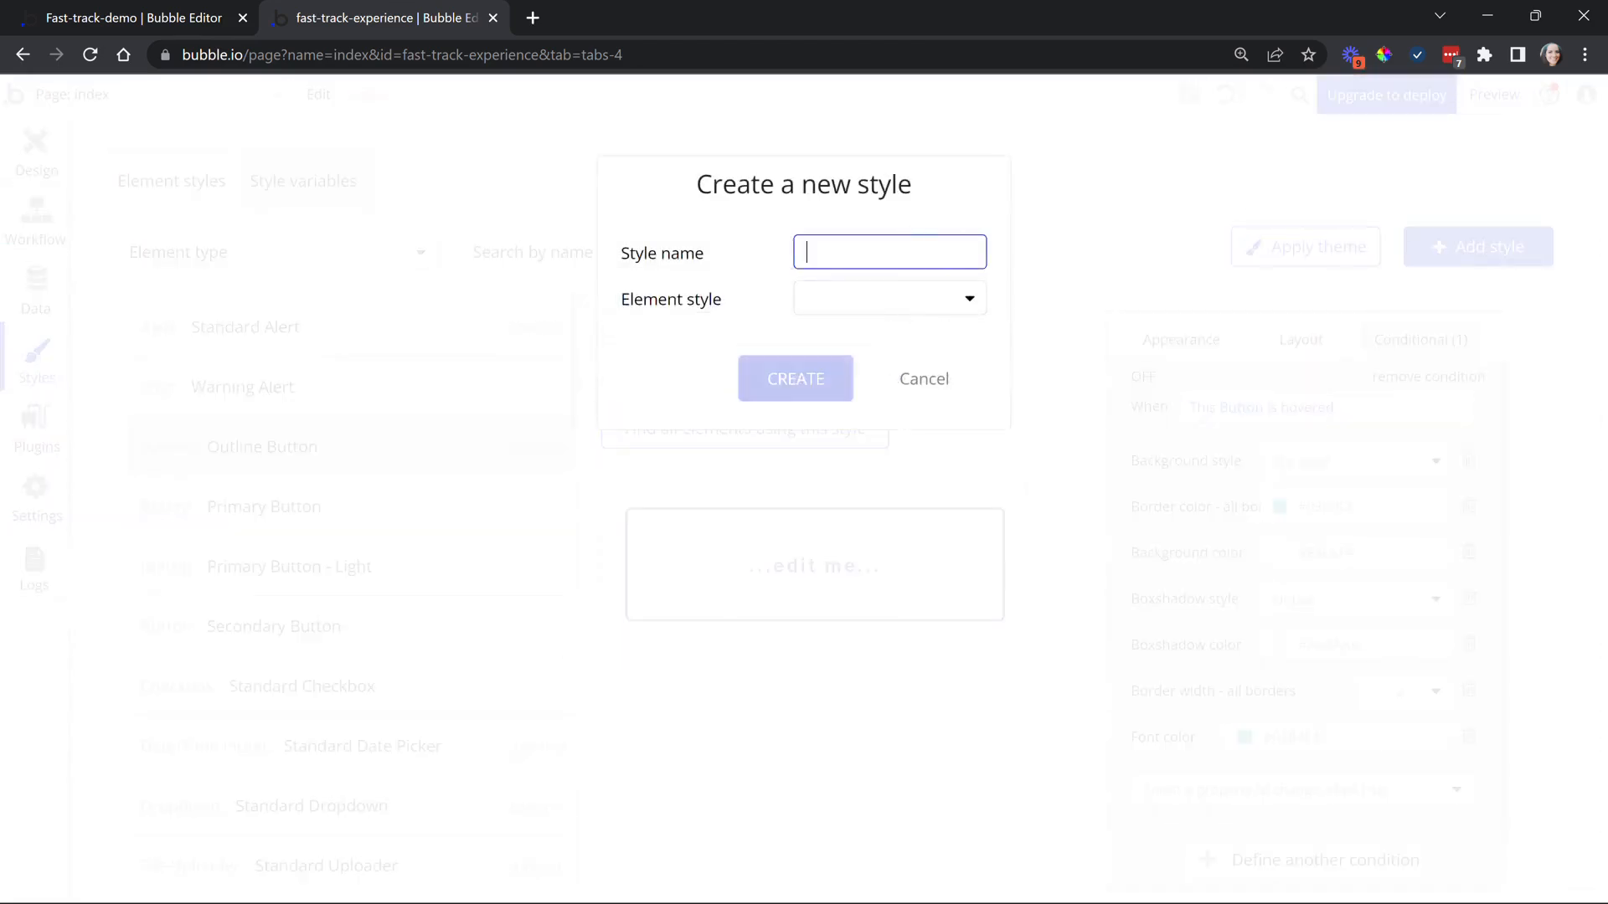
left_click(914, 379)
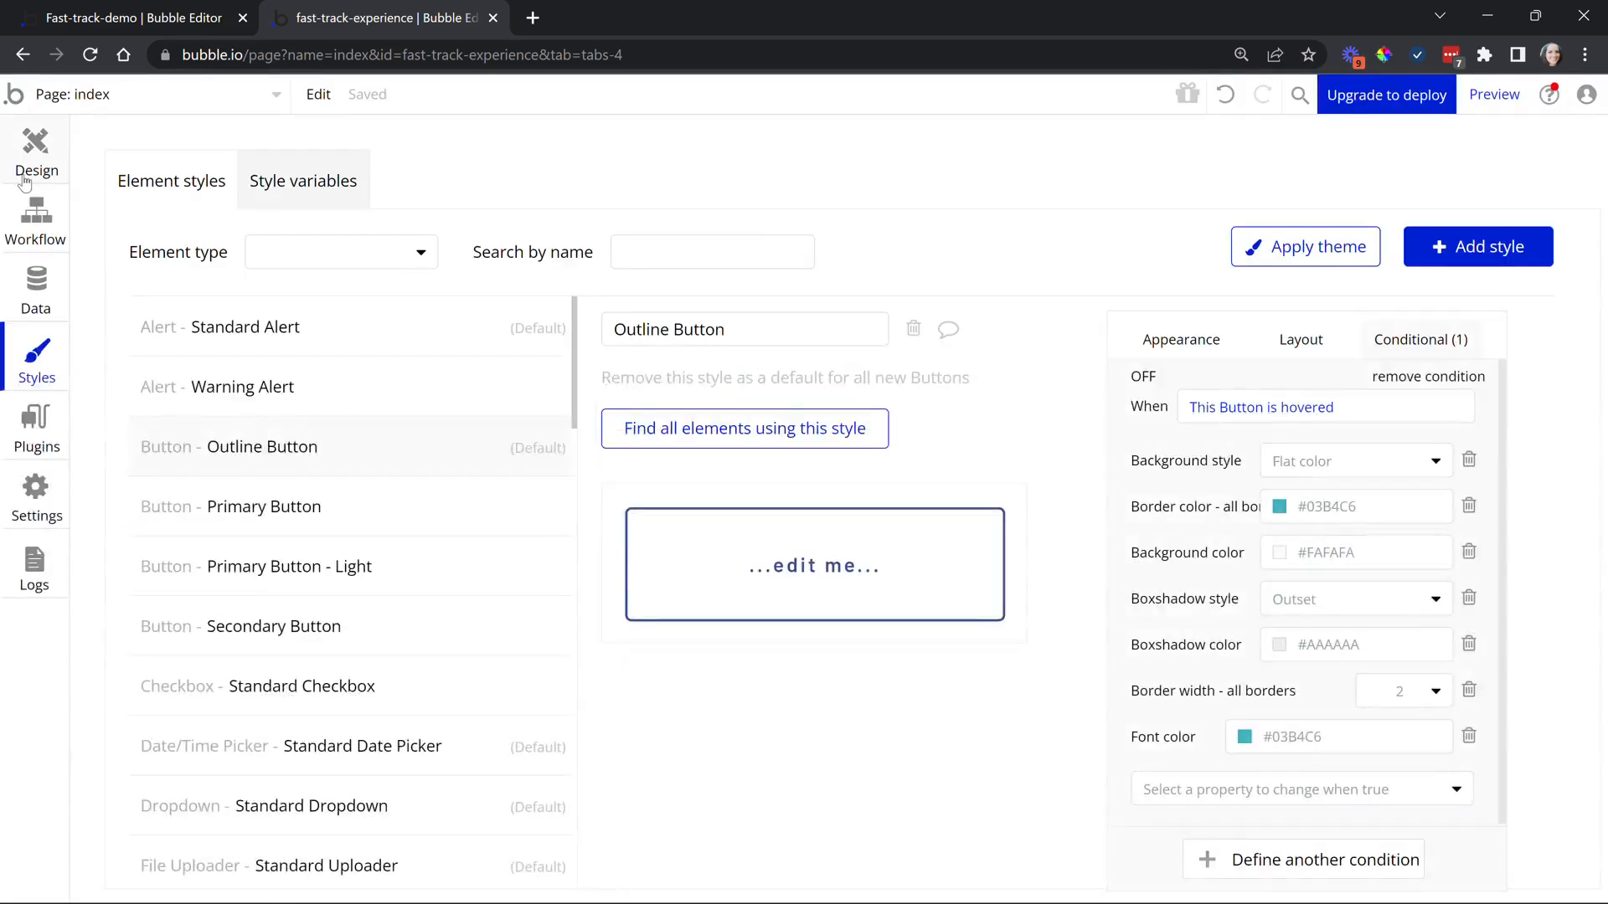
left_click(32, 155)
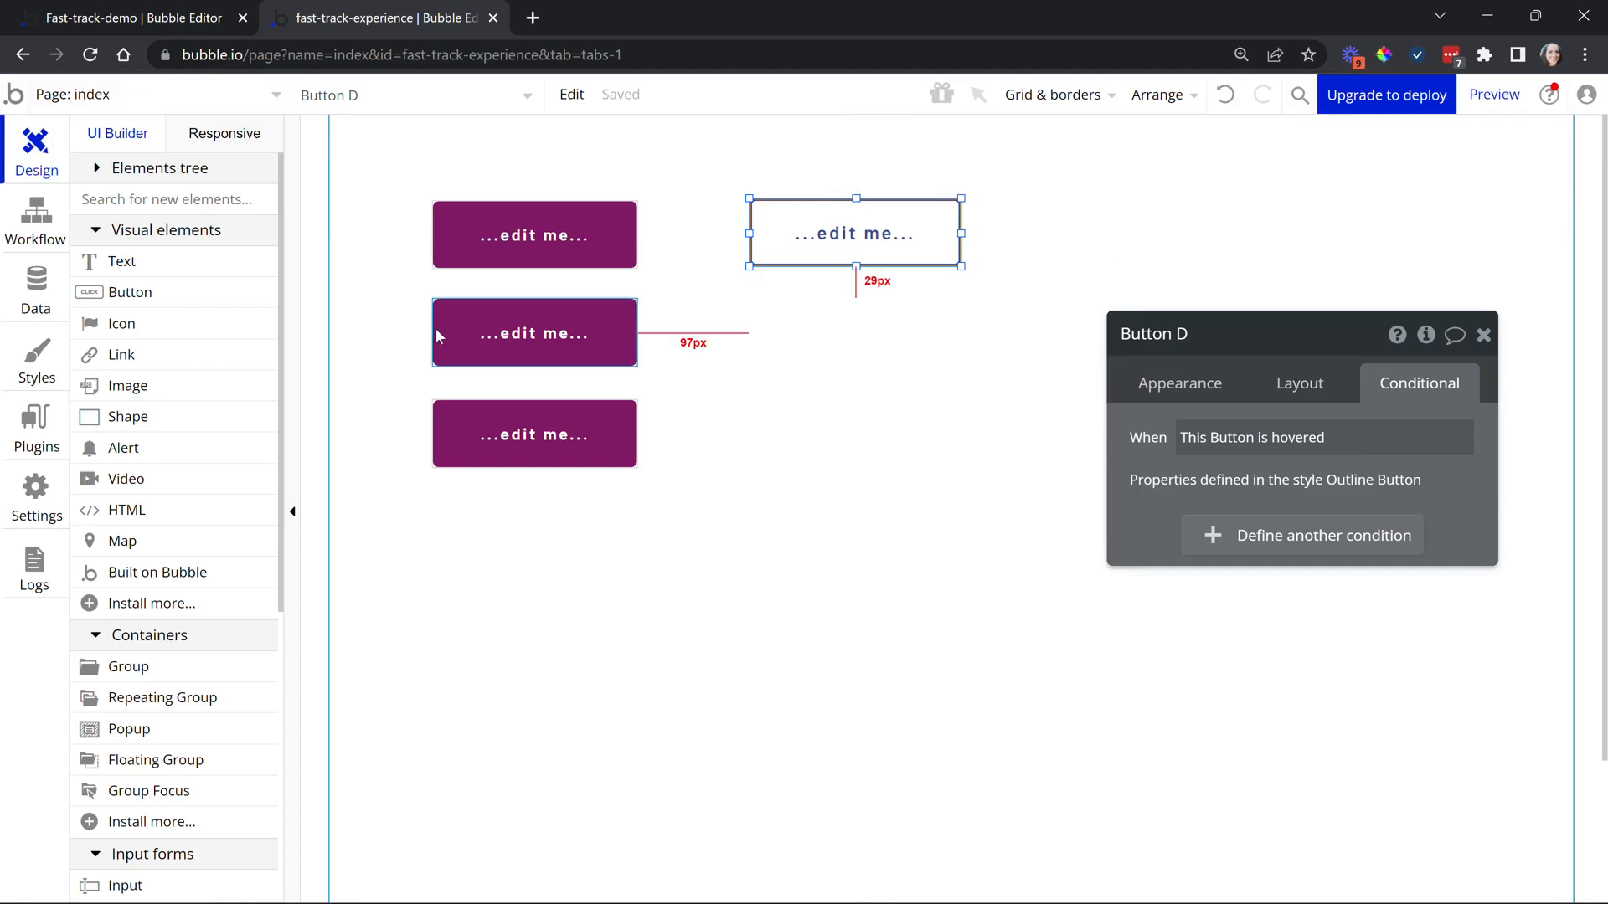
Detach the Primary Button style from Button C, the lowest purple button, and set its background color to #6B074D.
left_click(557, 427)
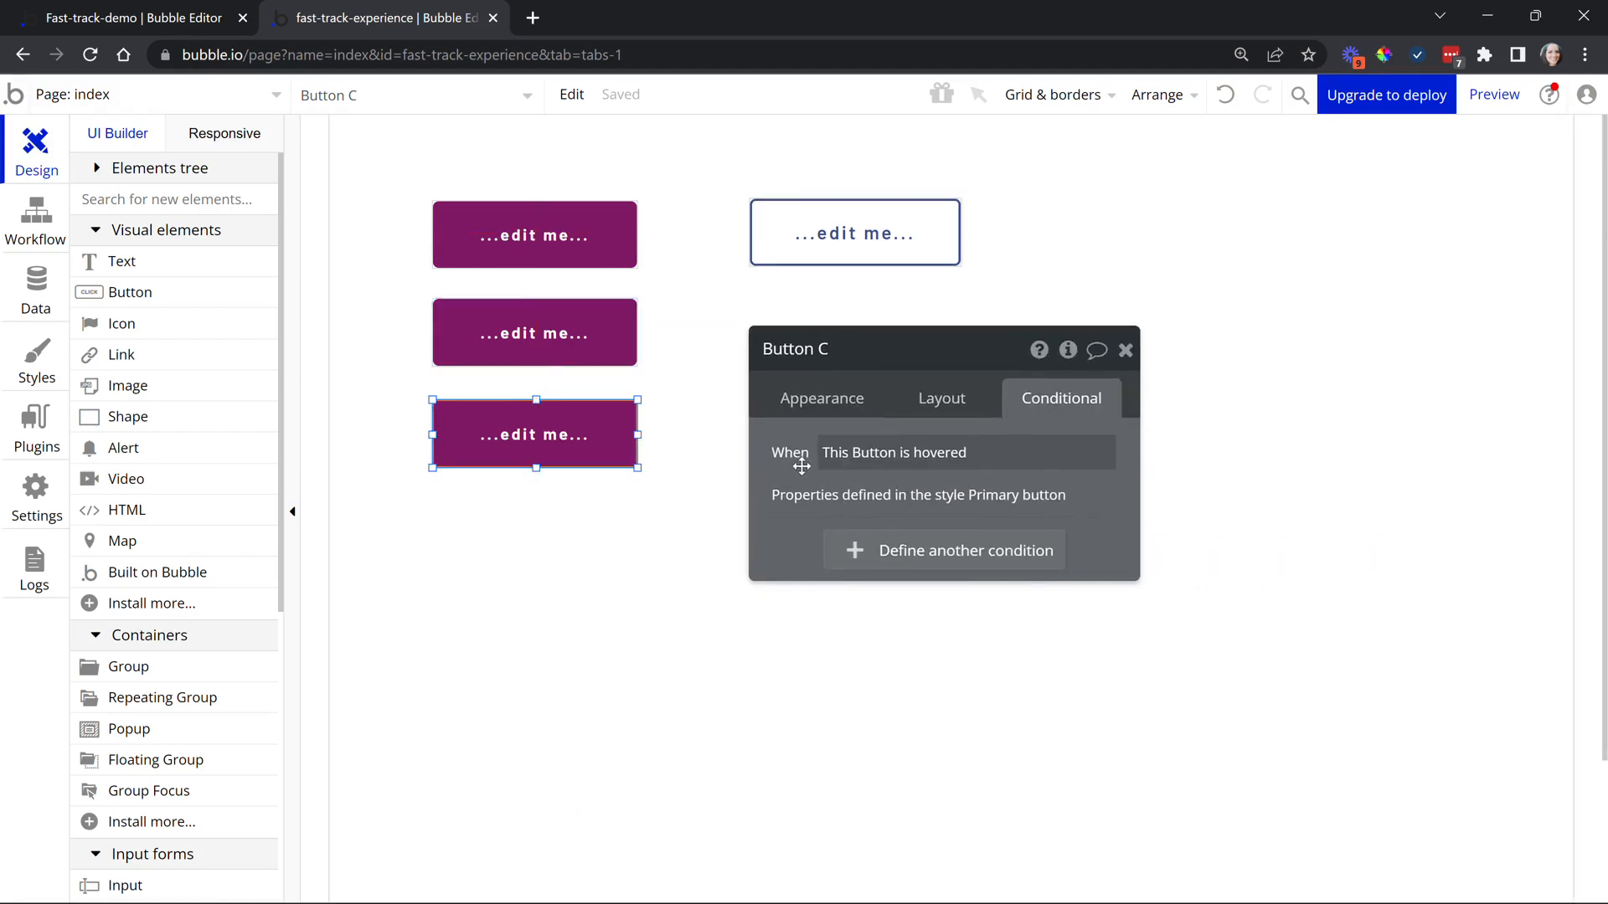
left_click(795, 397)
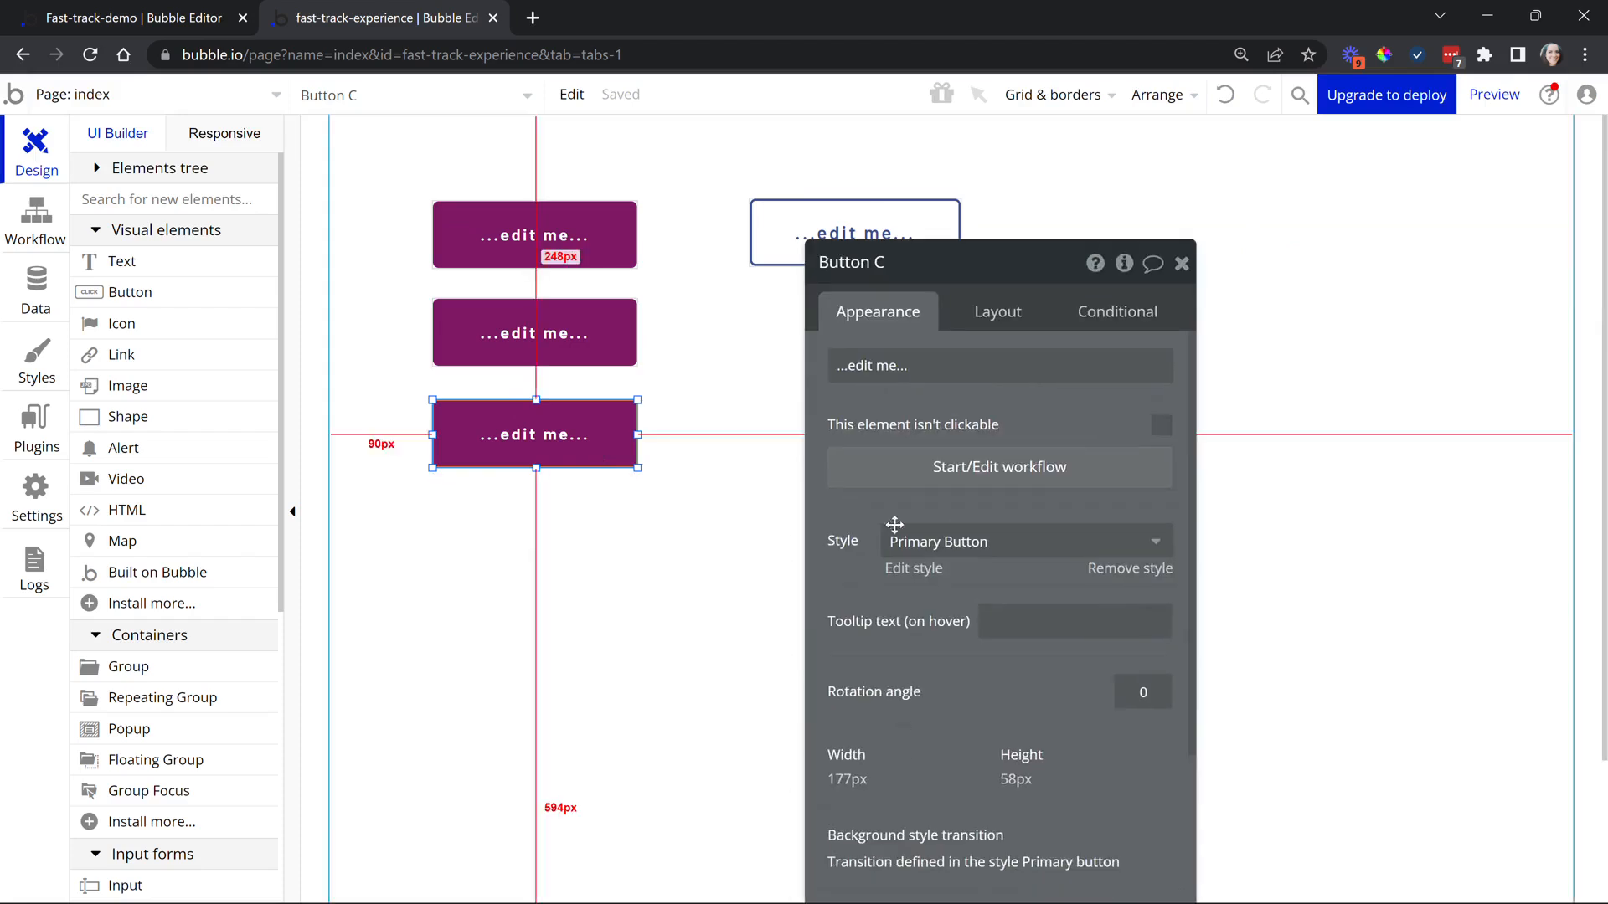
left_click(1129, 569)
scroll(952, 620, "down", 4)
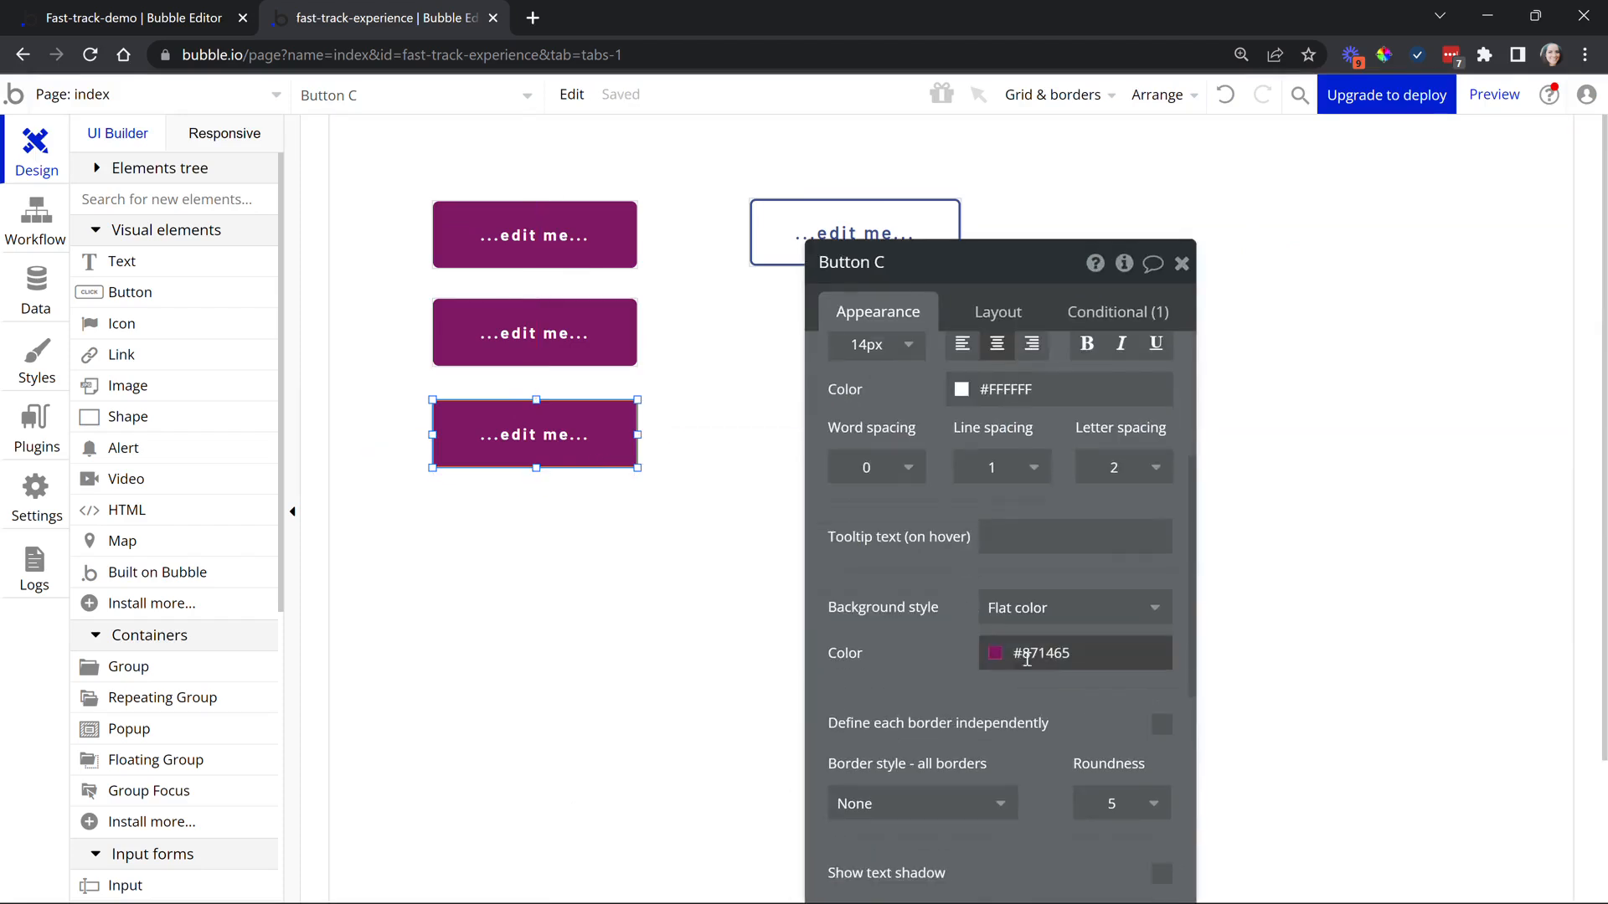
left_click(1060, 655)
left_click(1188, 694)
left_click_drag(1188, 694, 1191, 689)
Set Button C's font size to 18px.
scroll(944, 399, "up", 2)
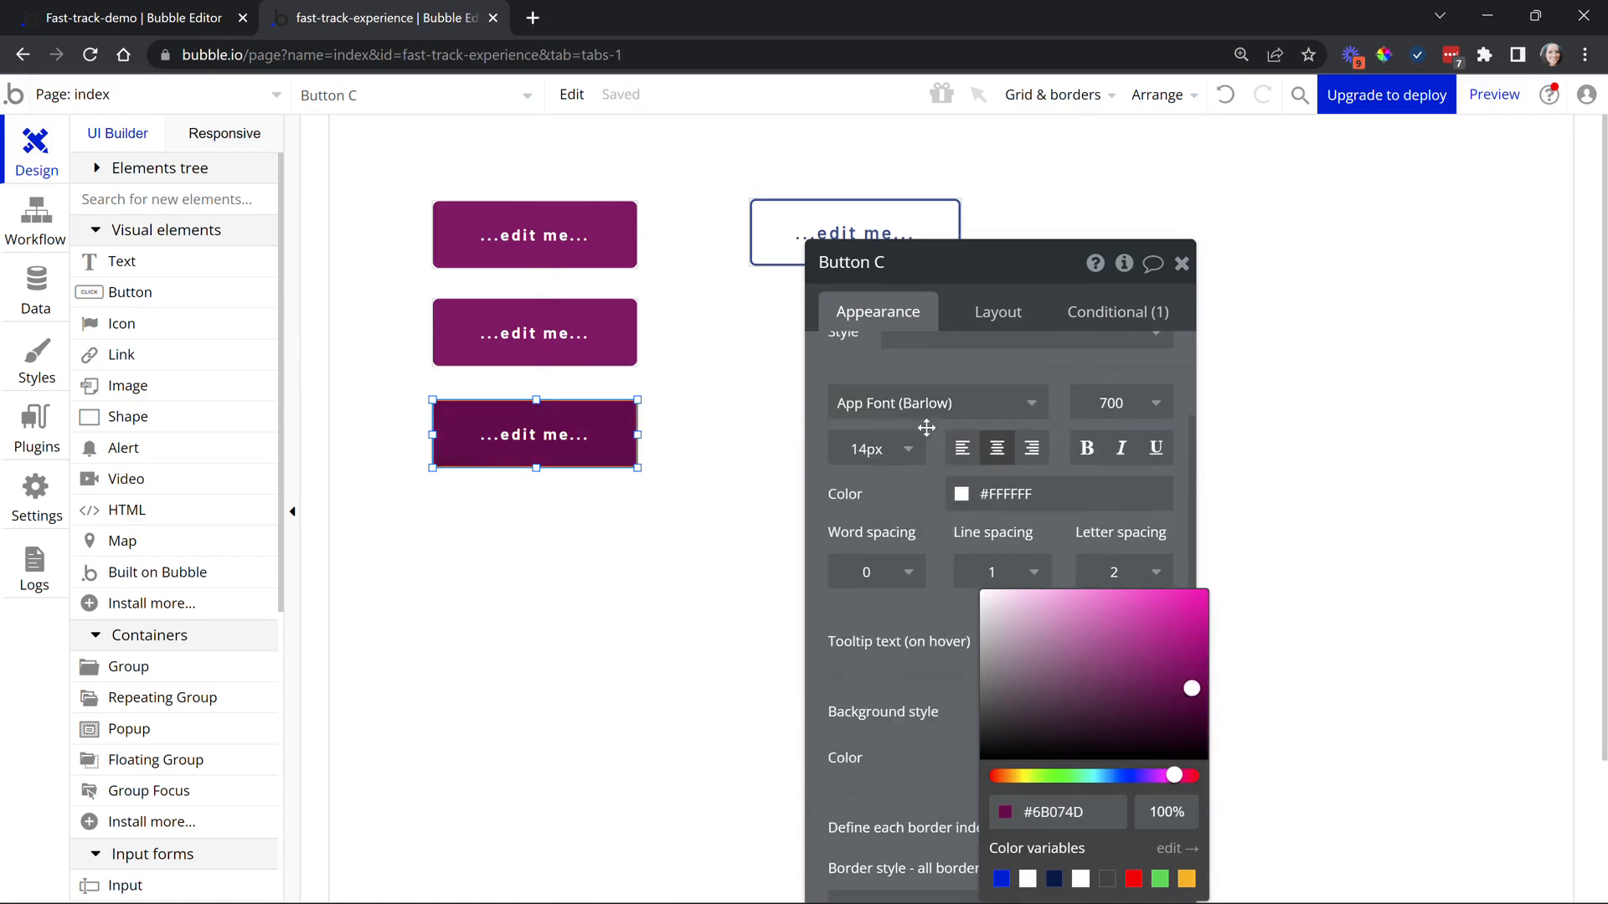
left_click(900, 448)
left_click(861, 762)
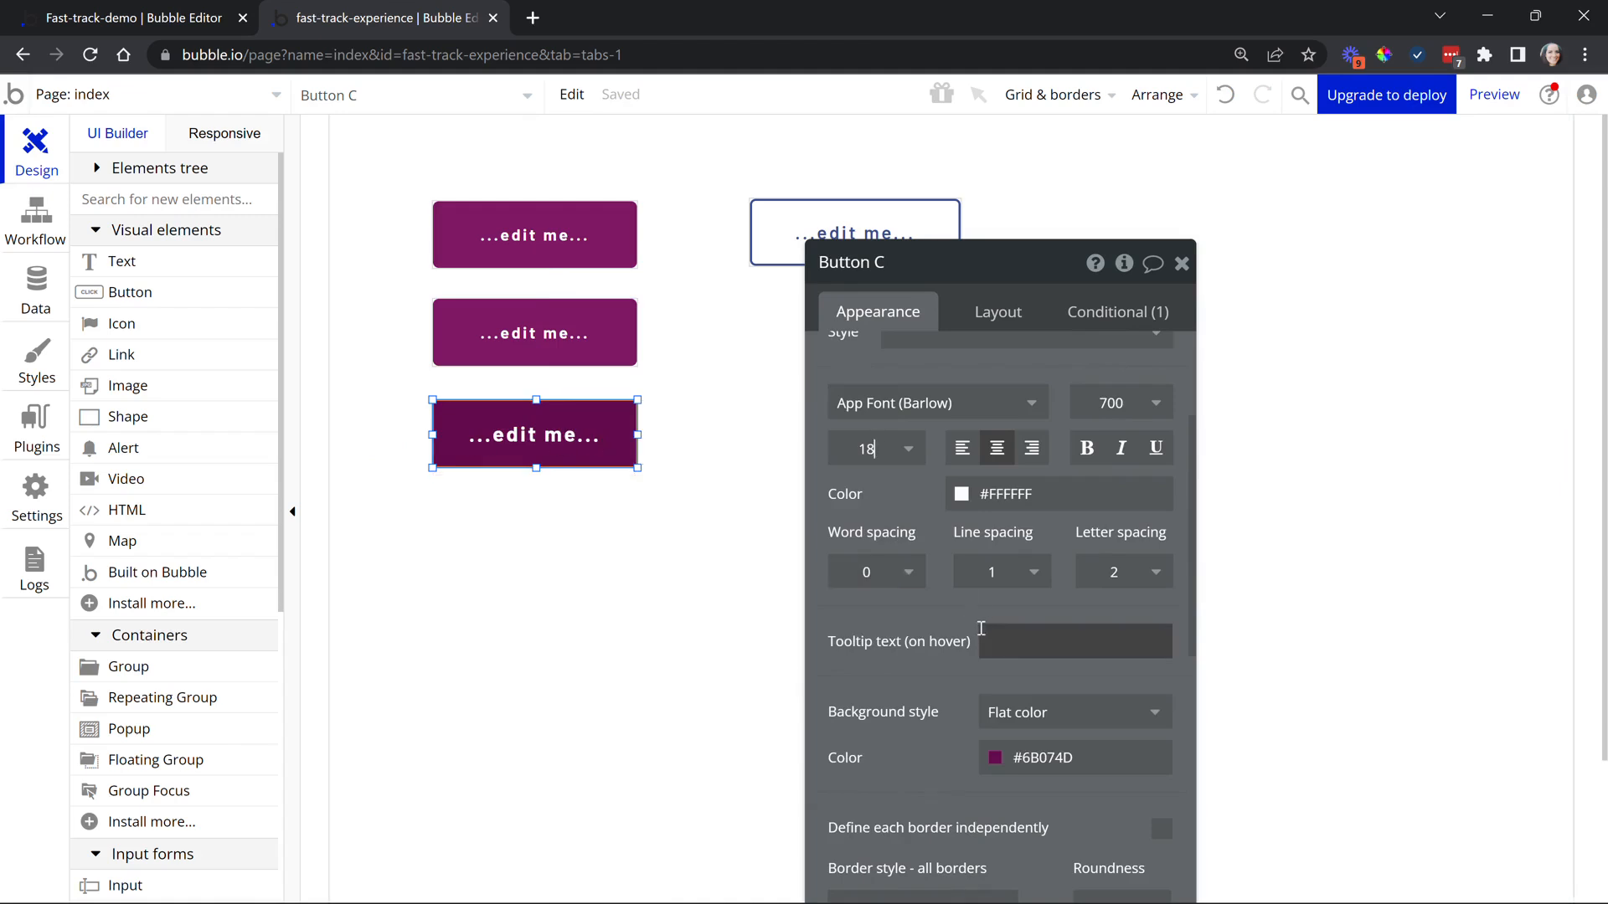
Create a new button style named "Purple/Pink Button" based on Button C's current formatting.
scroll(978, 628, "up", 3)
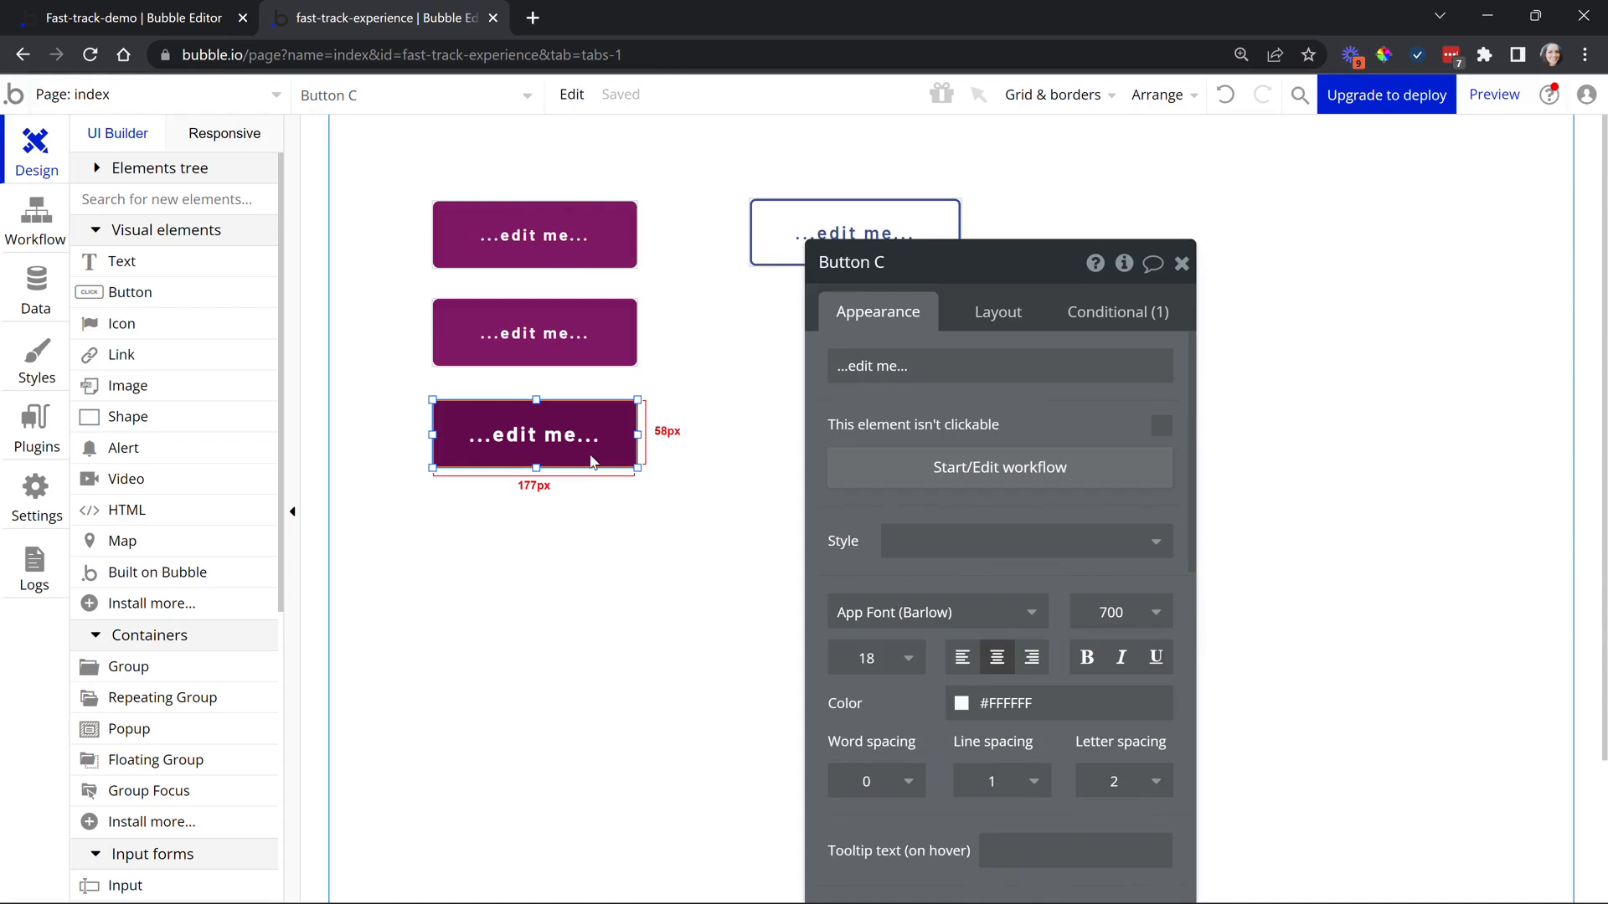
left_click(1007, 548)
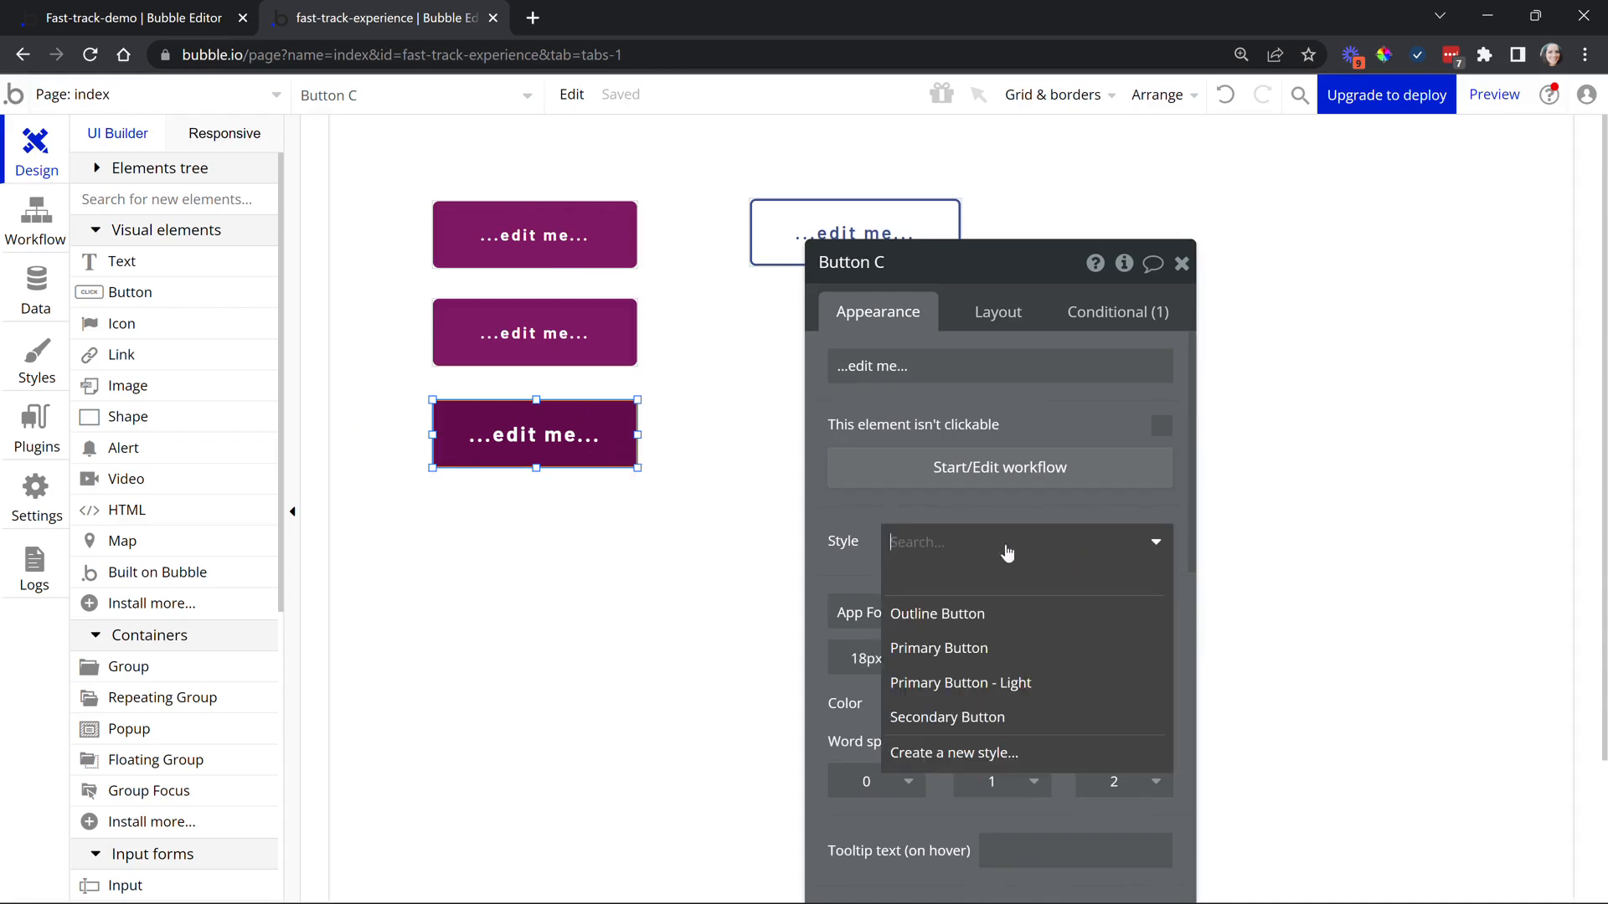
left_click(949, 754)
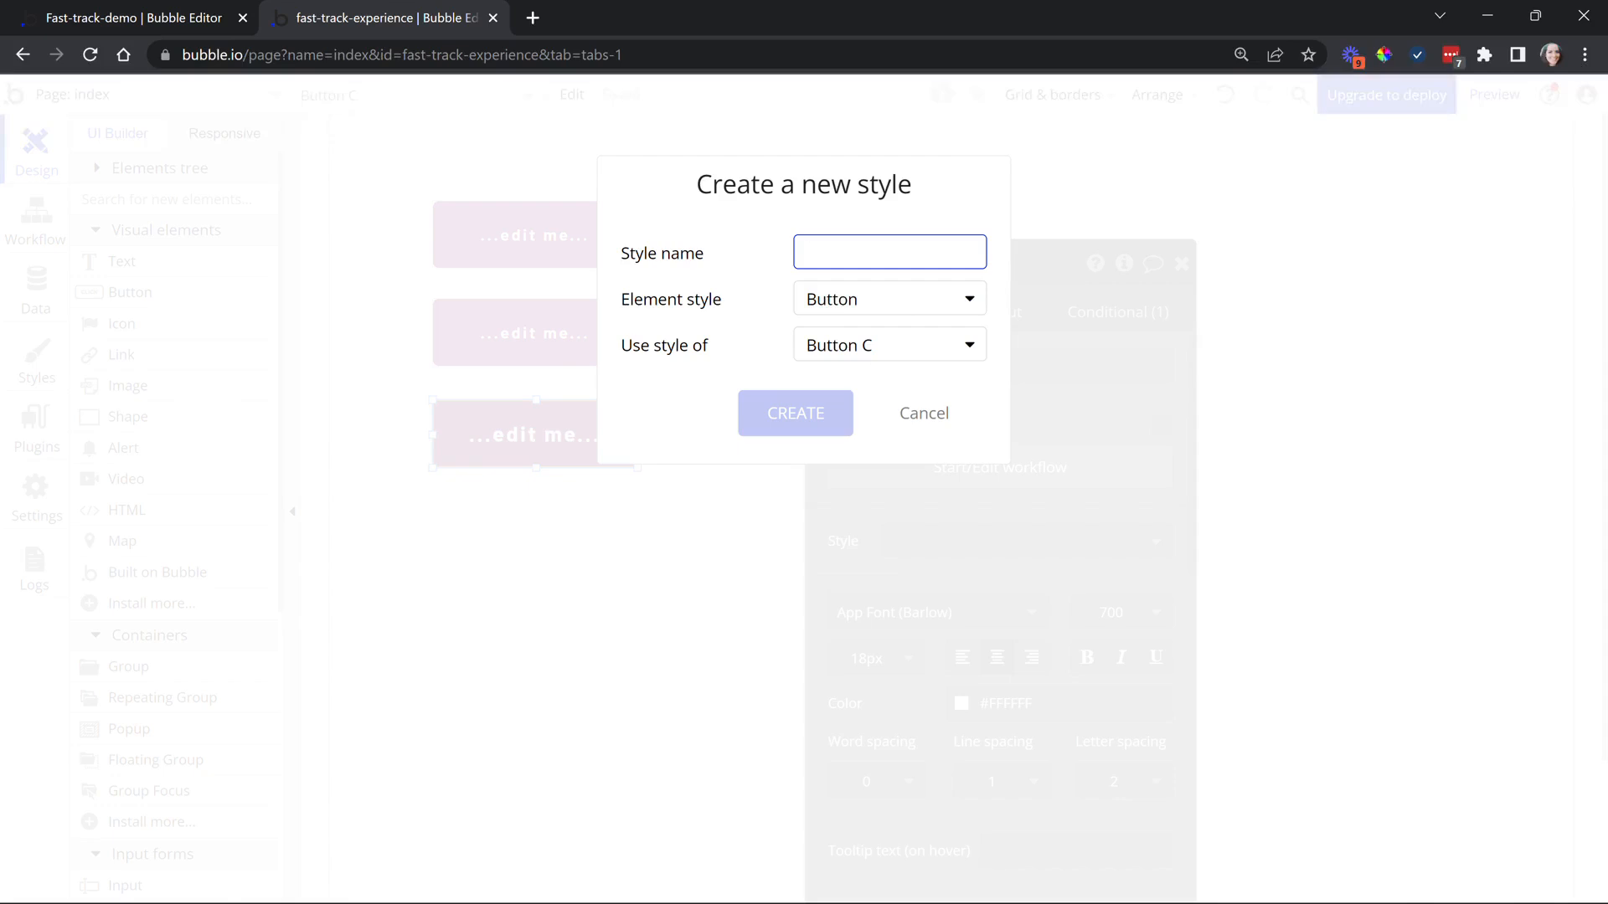
type("urple")
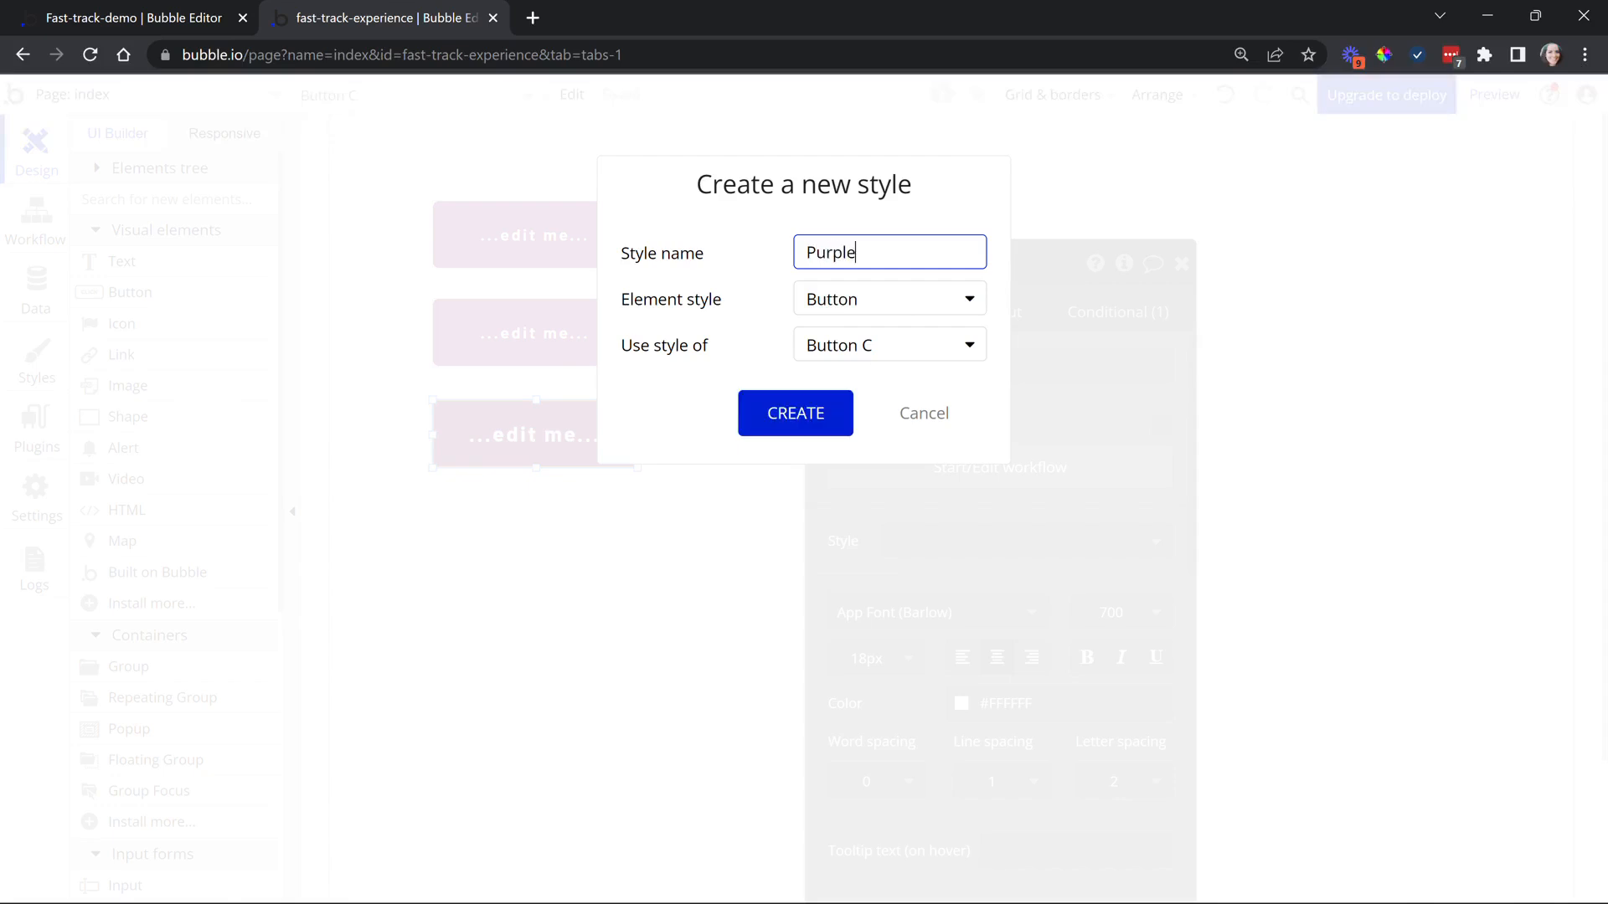
type("/Prink Button")
left_click(801, 425)
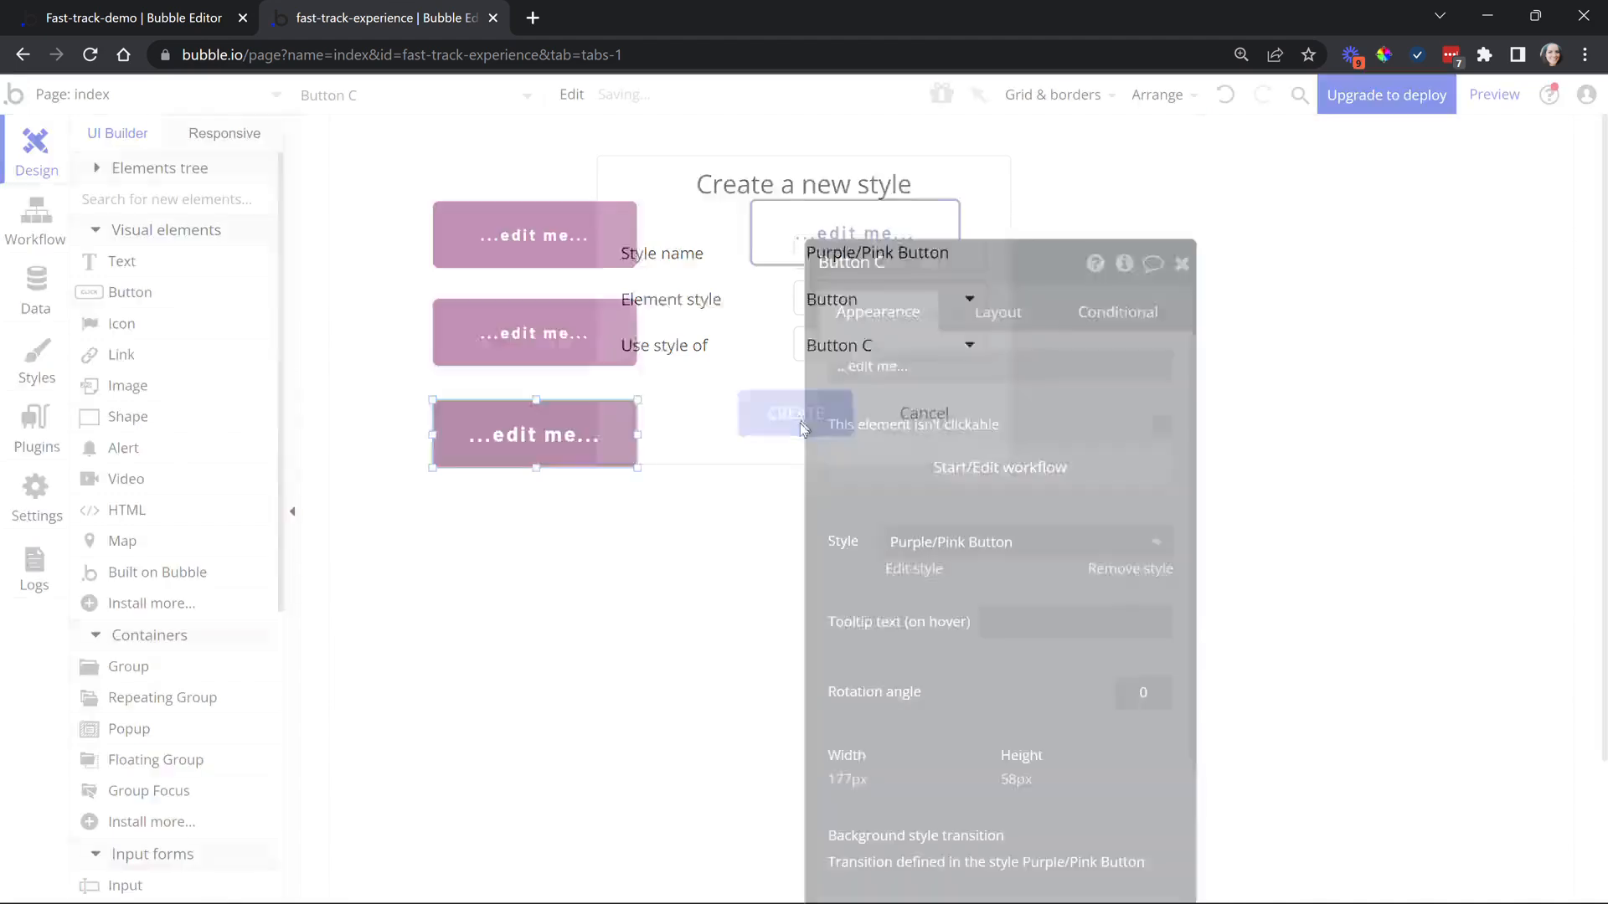
Look up the Purple/Pink Button style among the available button styles and element styles, and view the app's style variables.
left_click(954, 545)
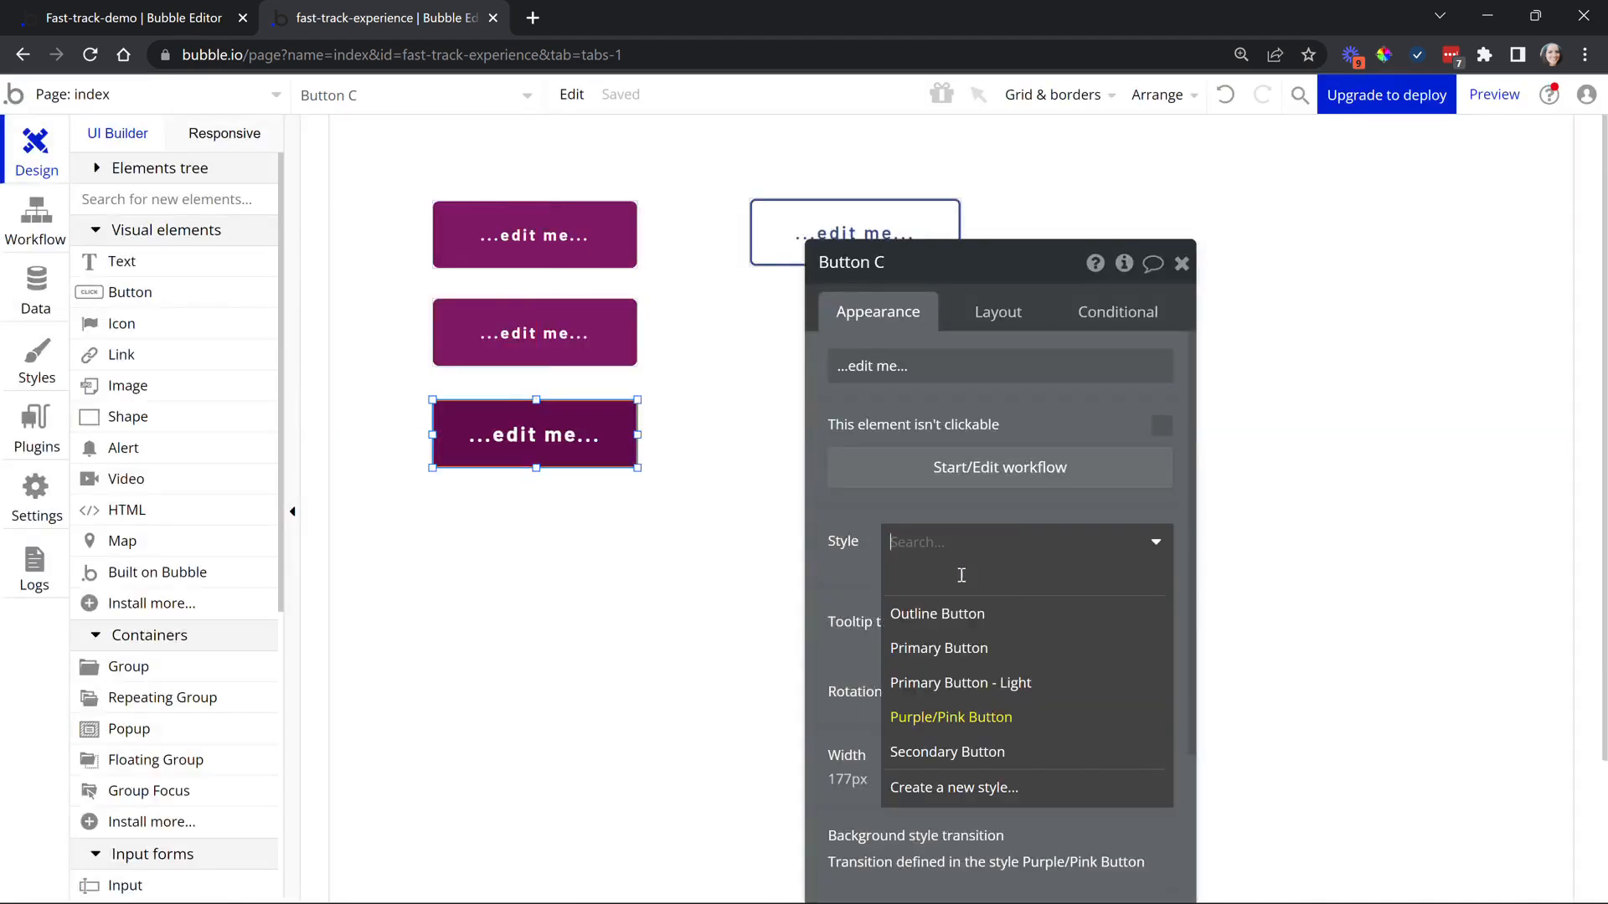
left_click(36, 356)
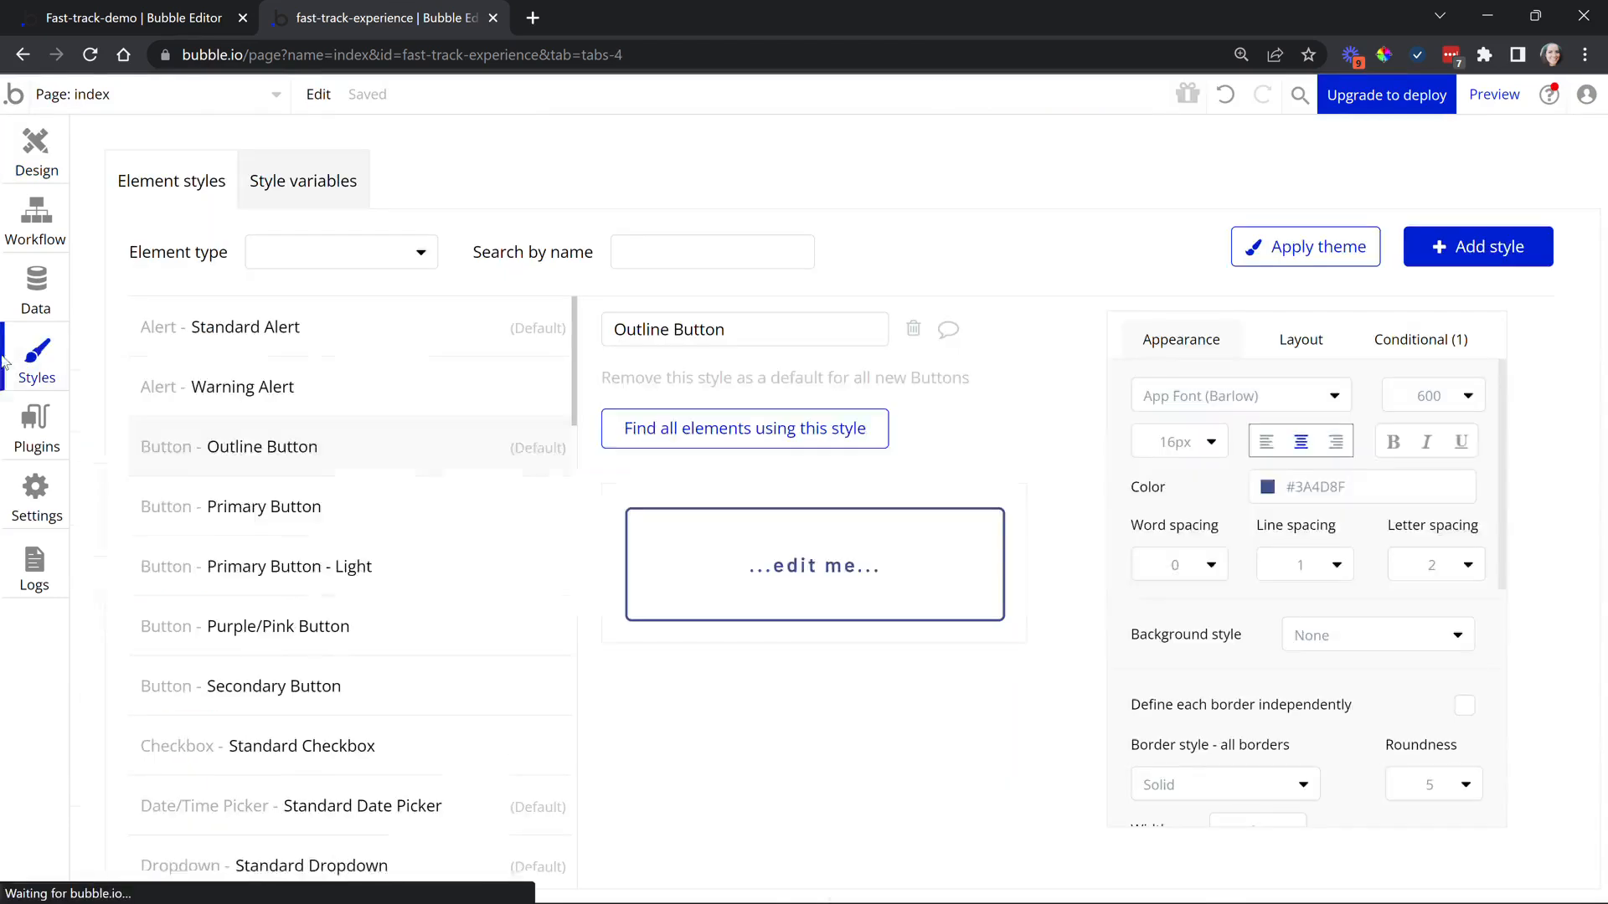
left_click(299, 652)
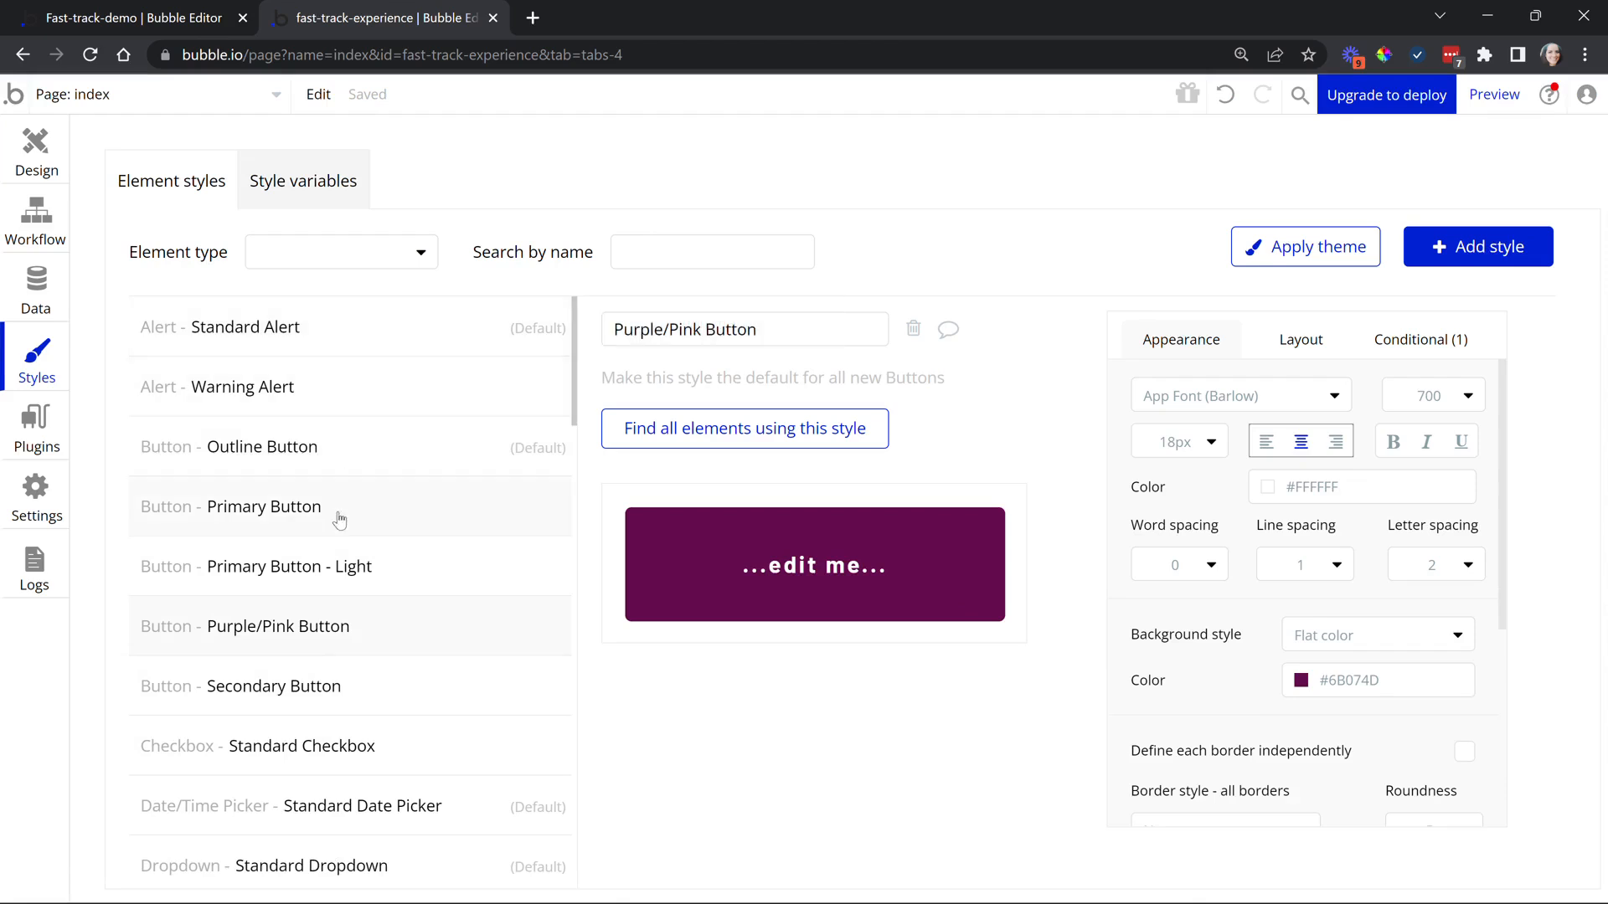
mouse_move(339, 519)
left_click(292, 210)
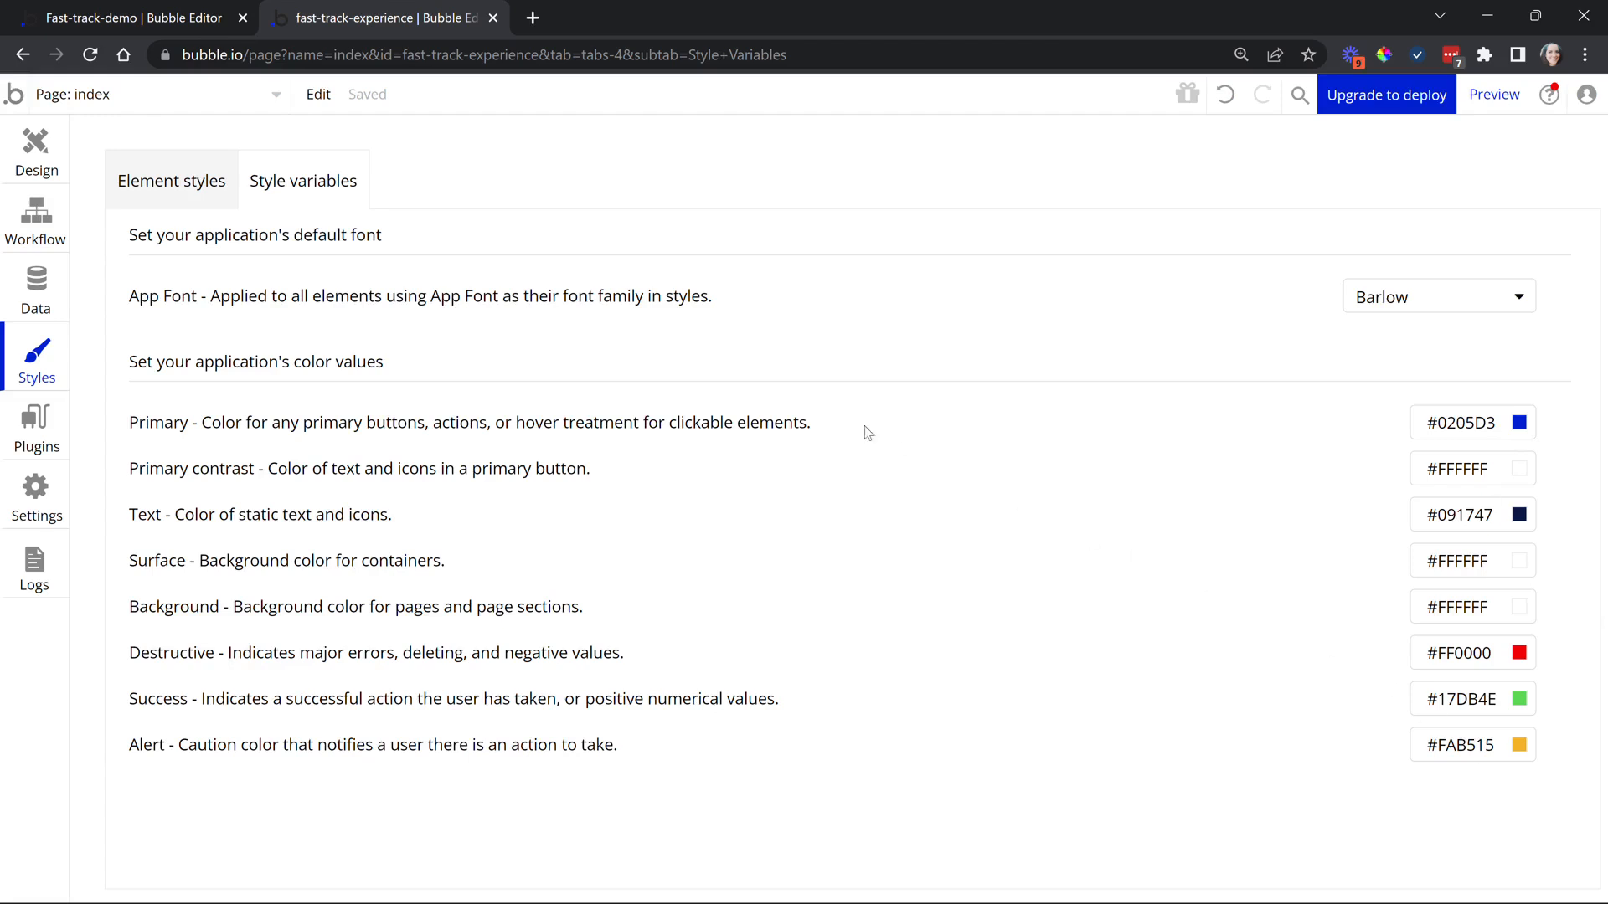
Back in the page design, remove the Purple/Pink Button style from Button C and set its background to the Primary color variable.
left_click(35, 155)
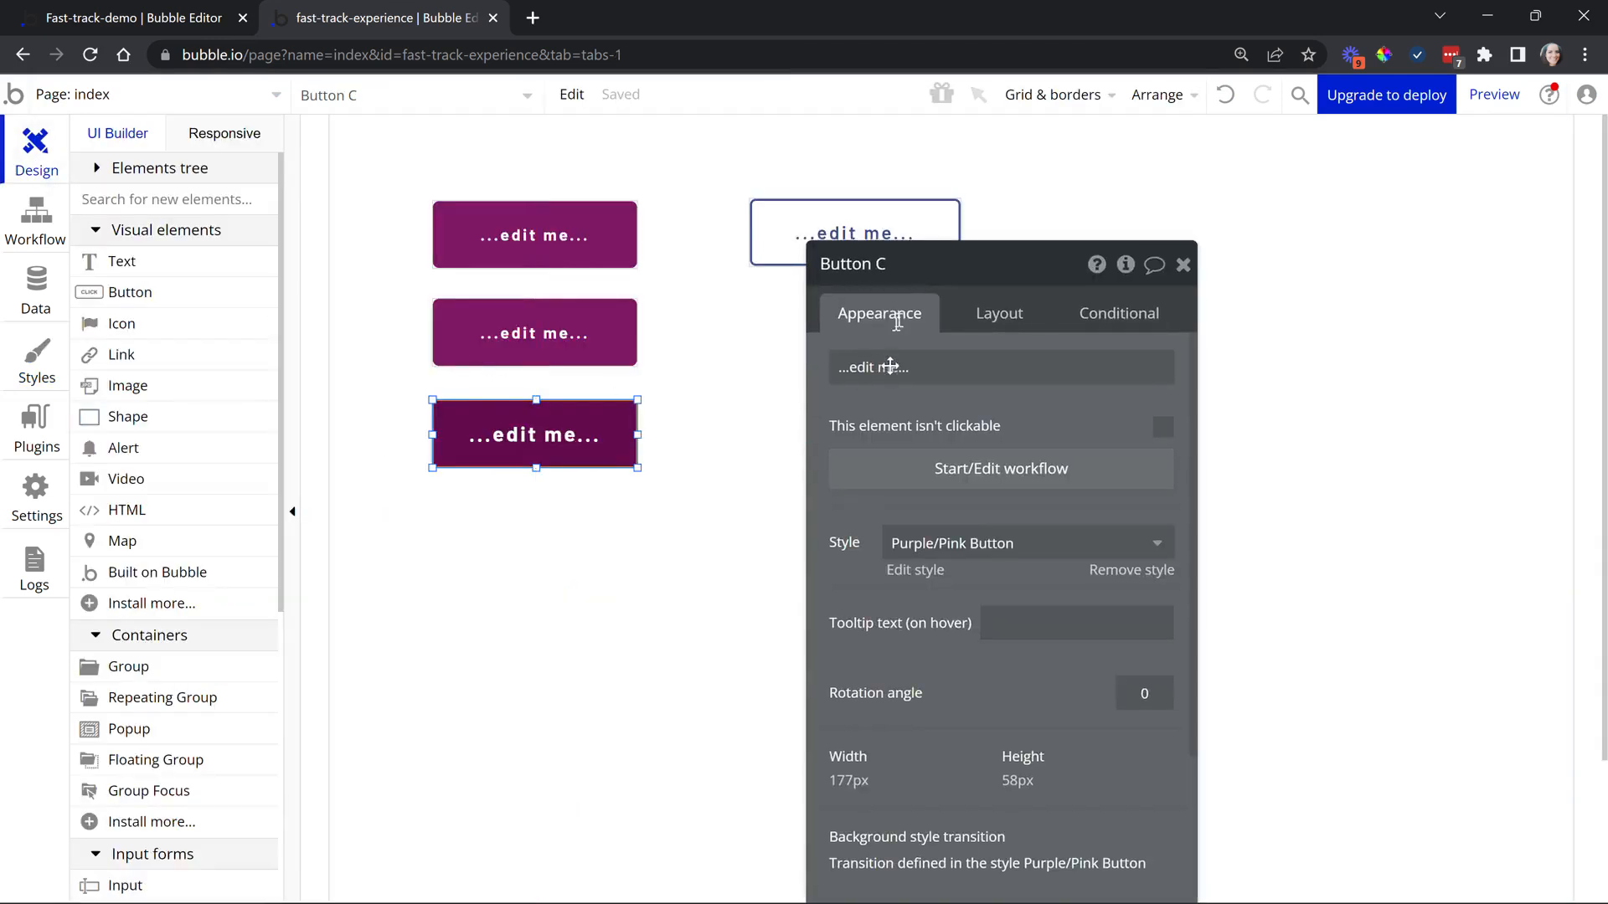
left_click(1145, 481)
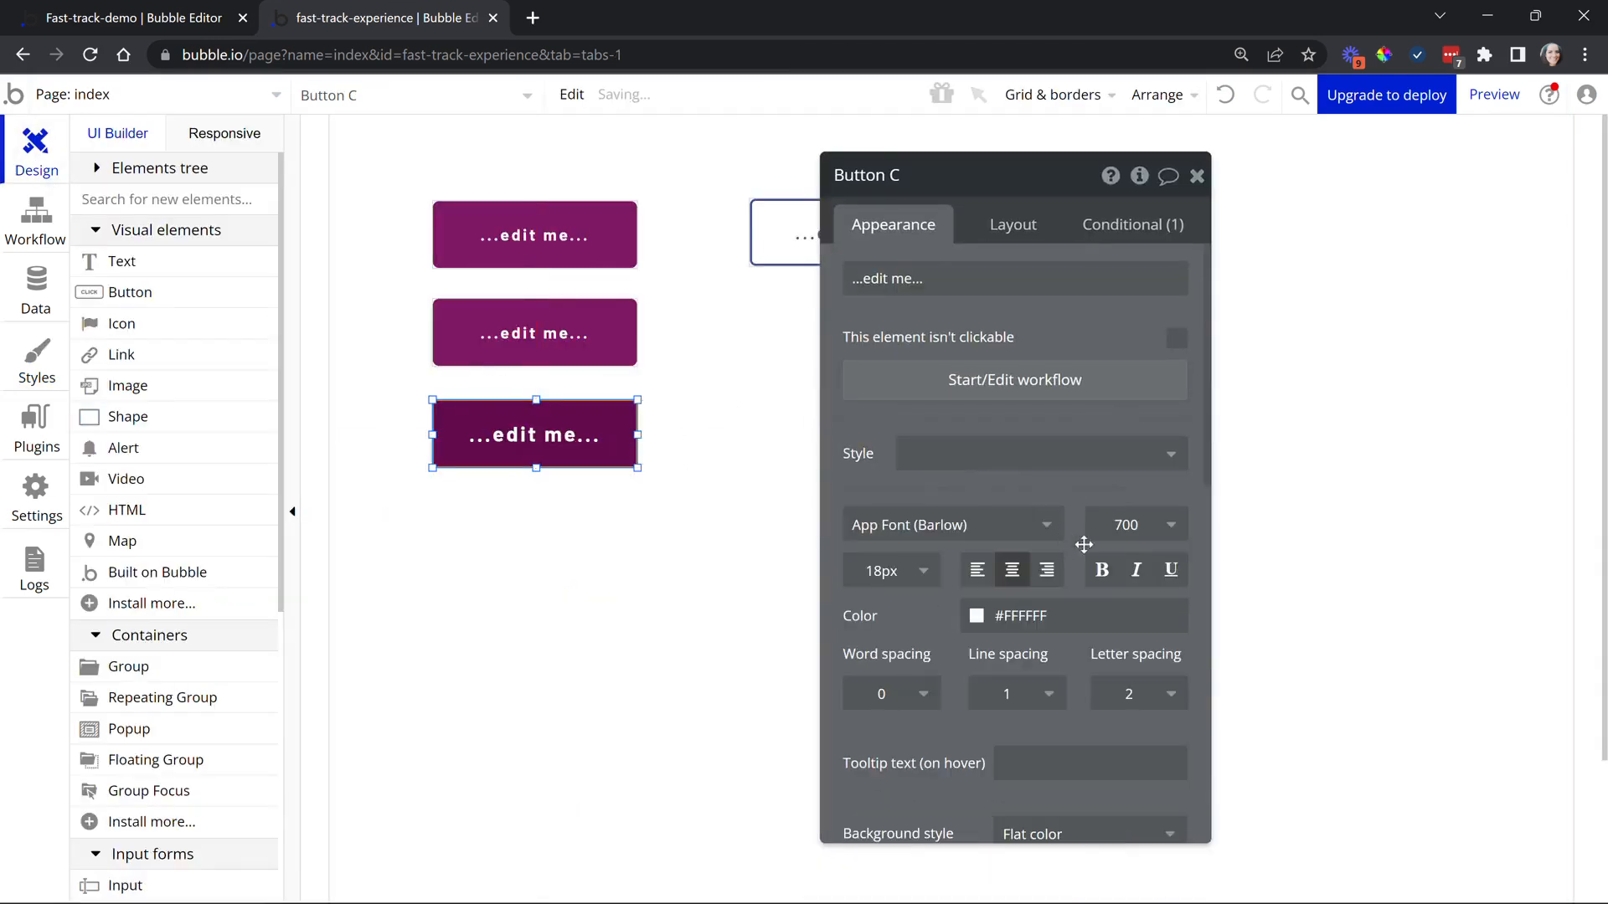
scroll(1116, 550, "down", 4)
scroll(1089, 565, "down", 1)
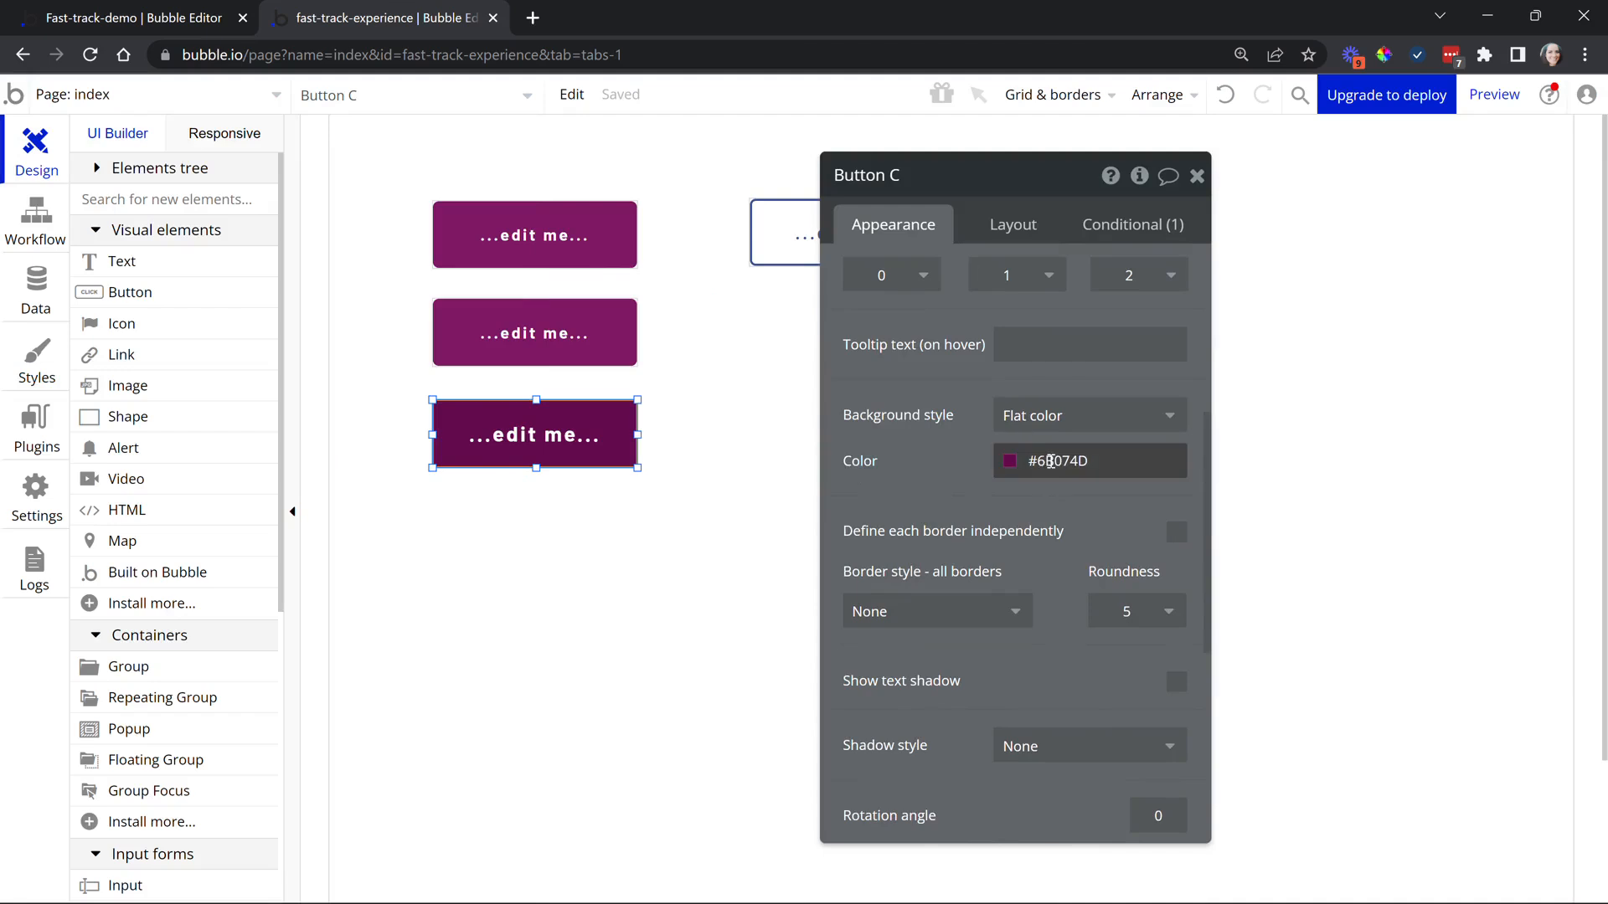
left_click(1052, 460)
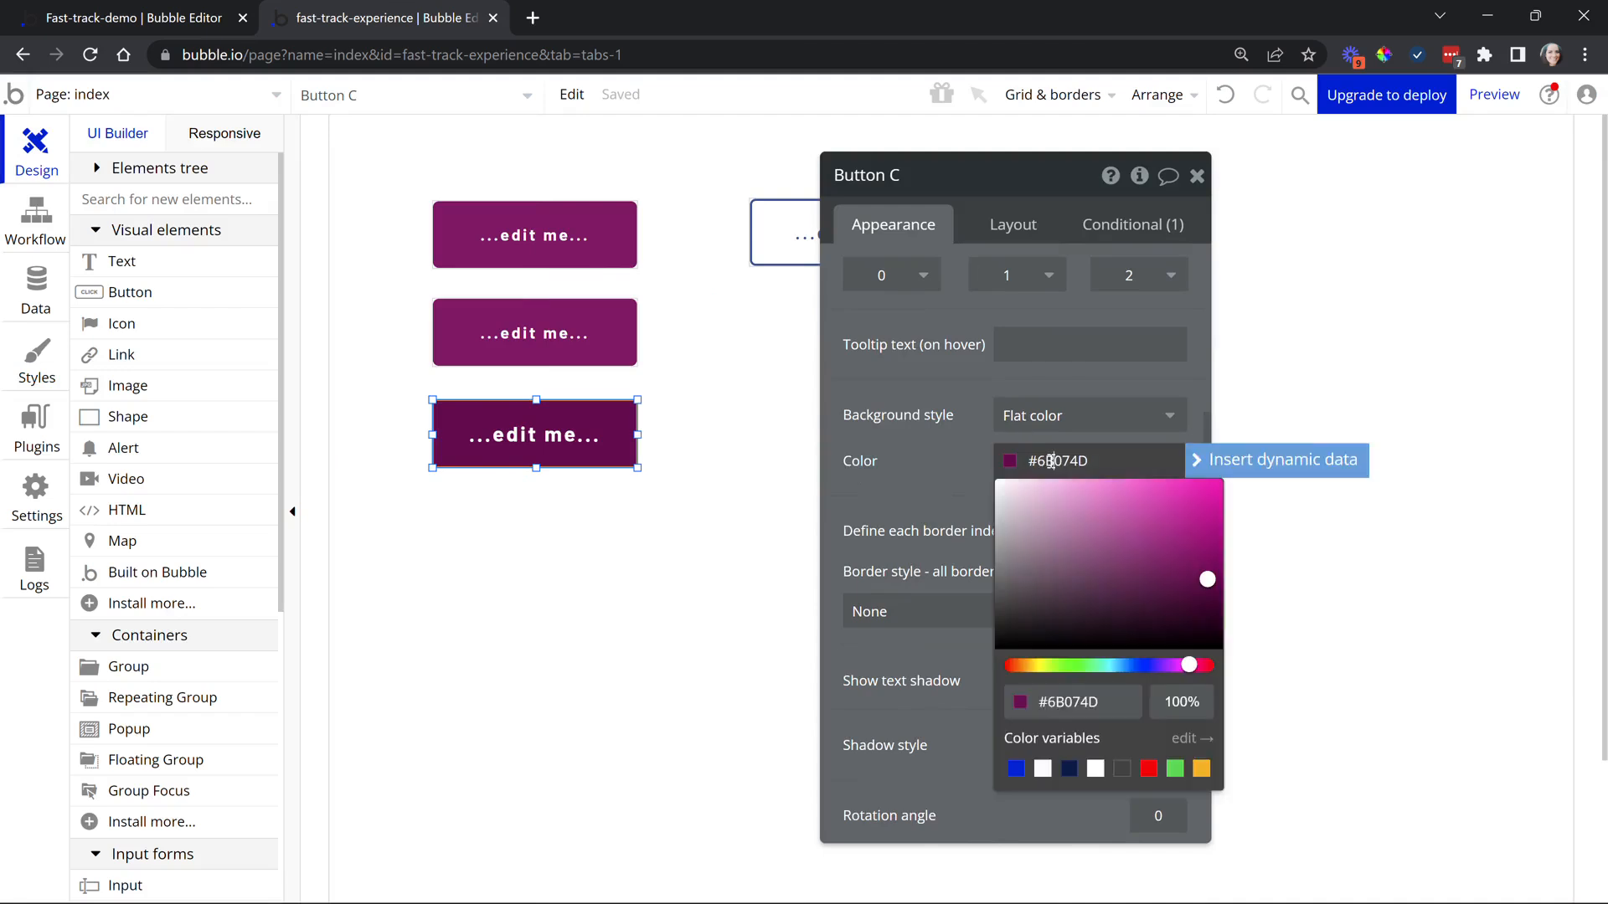
left_click(1016, 770)
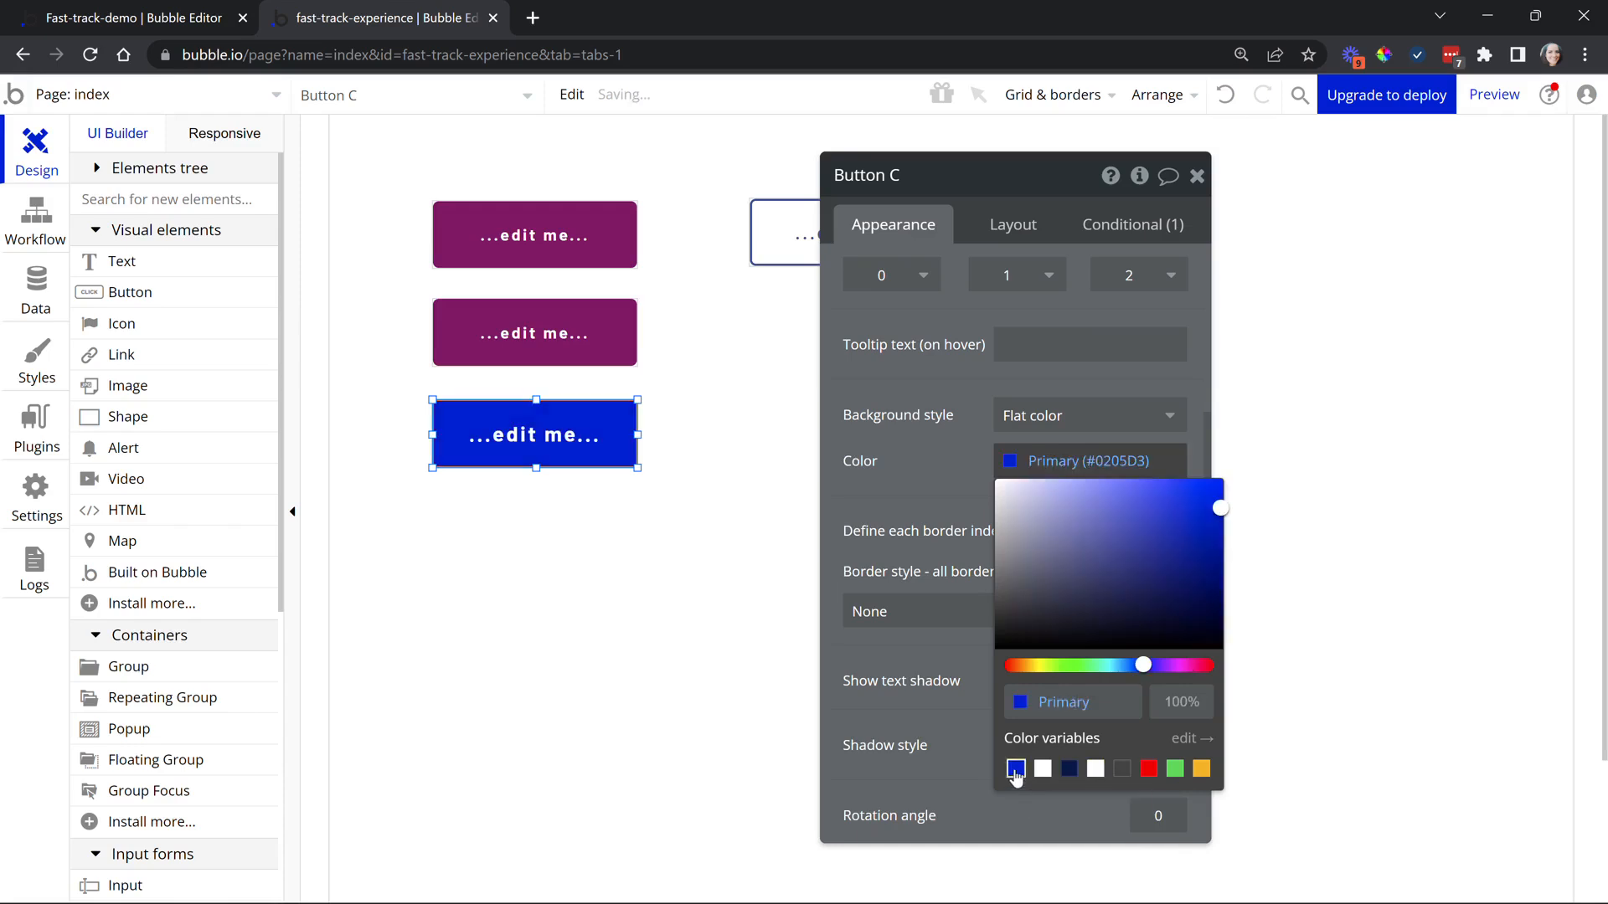
left_click(1053, 461)
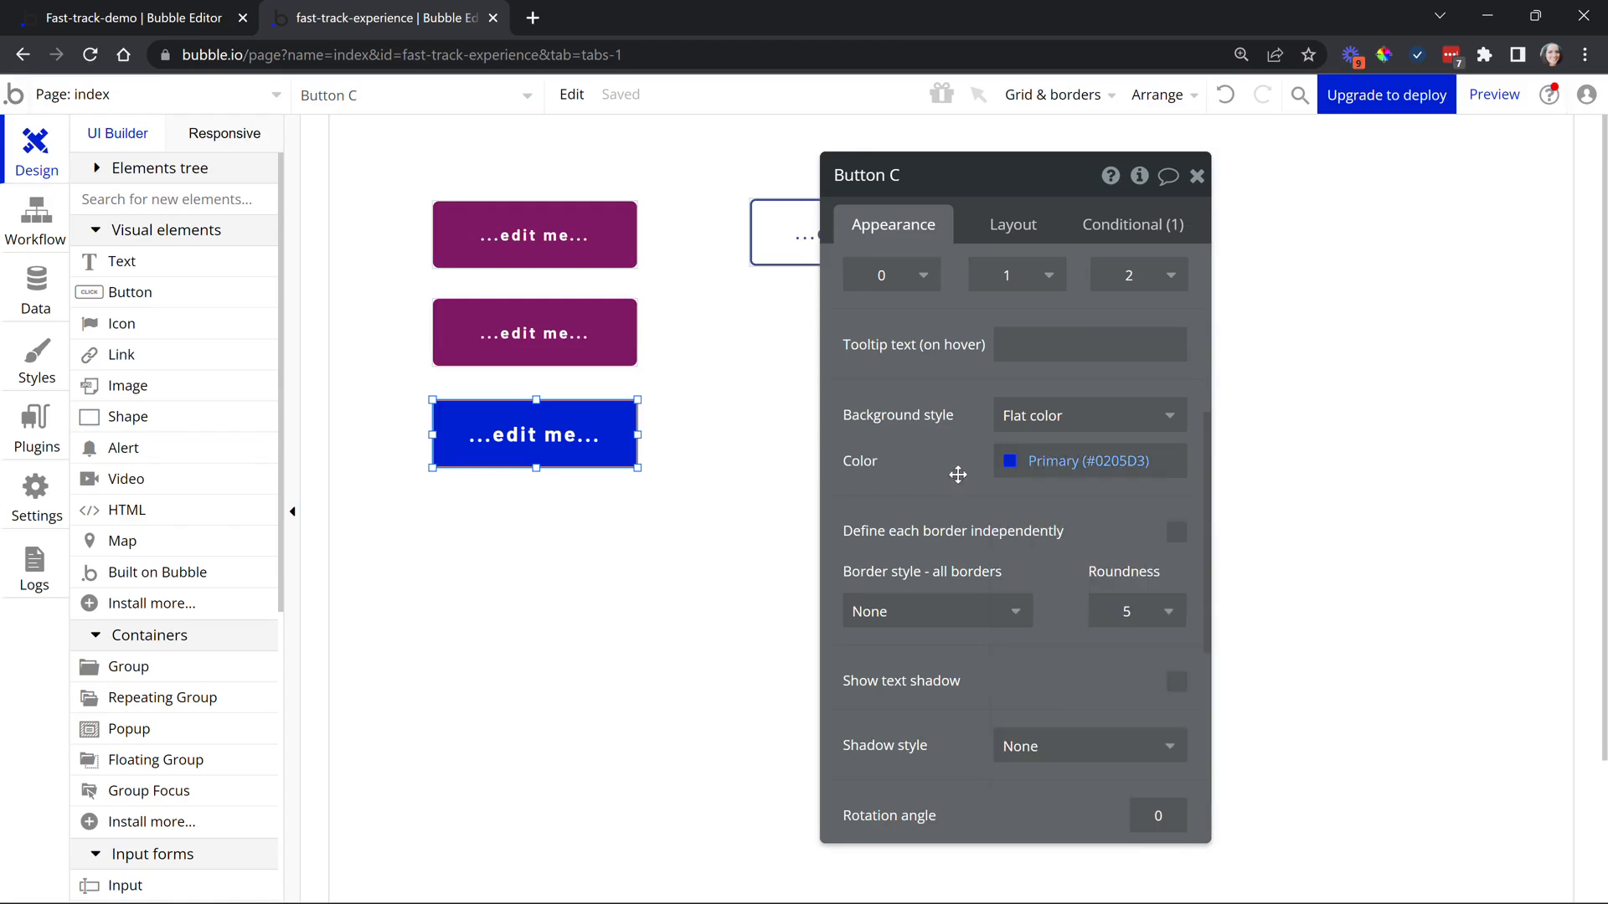
Try the Primary contrast color variable as Button C's background, and replace it with the Text variable.
left_click(1063, 463)
left_click(1043, 768)
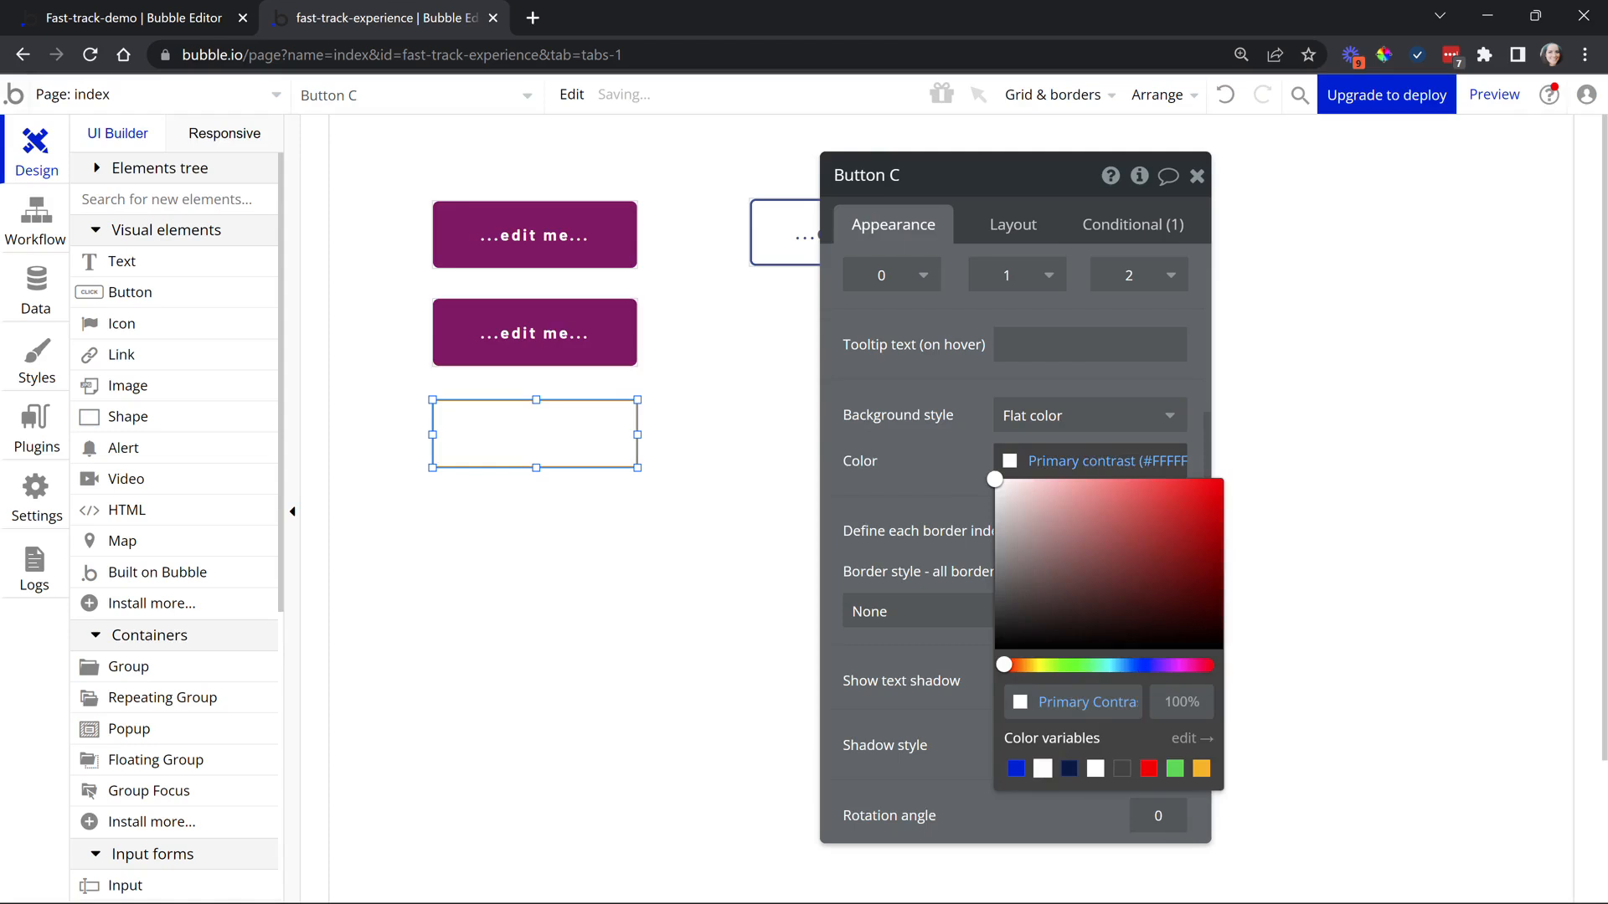
left_click(1068, 769)
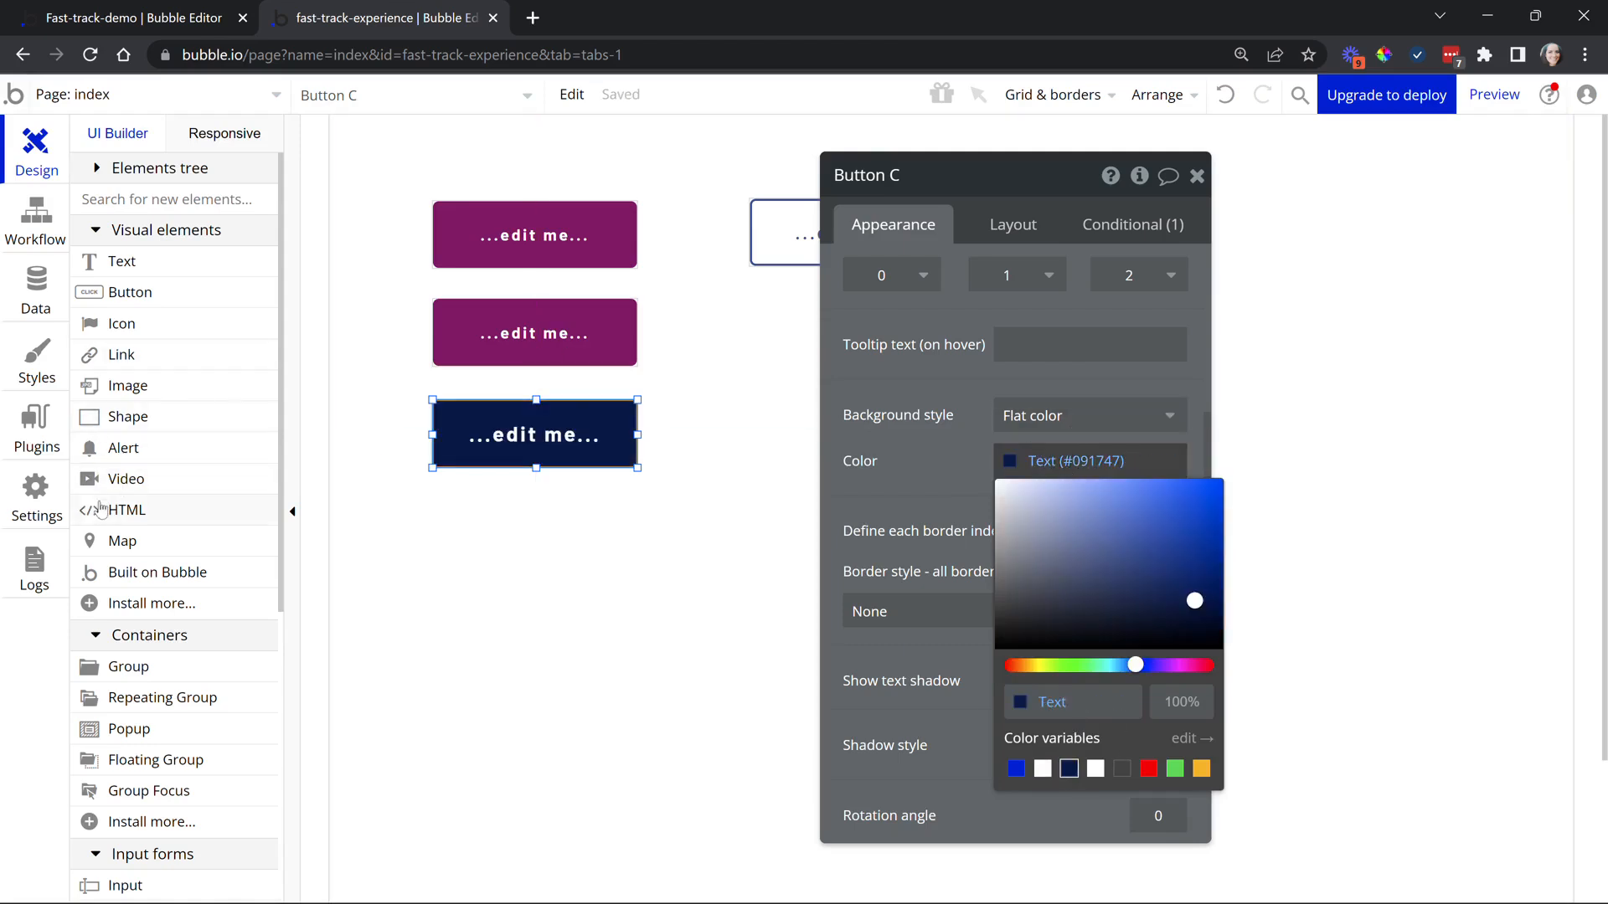
View the style variables, return to Button C's background color, and follow its color variables edit link back to them.
left_click(37, 359)
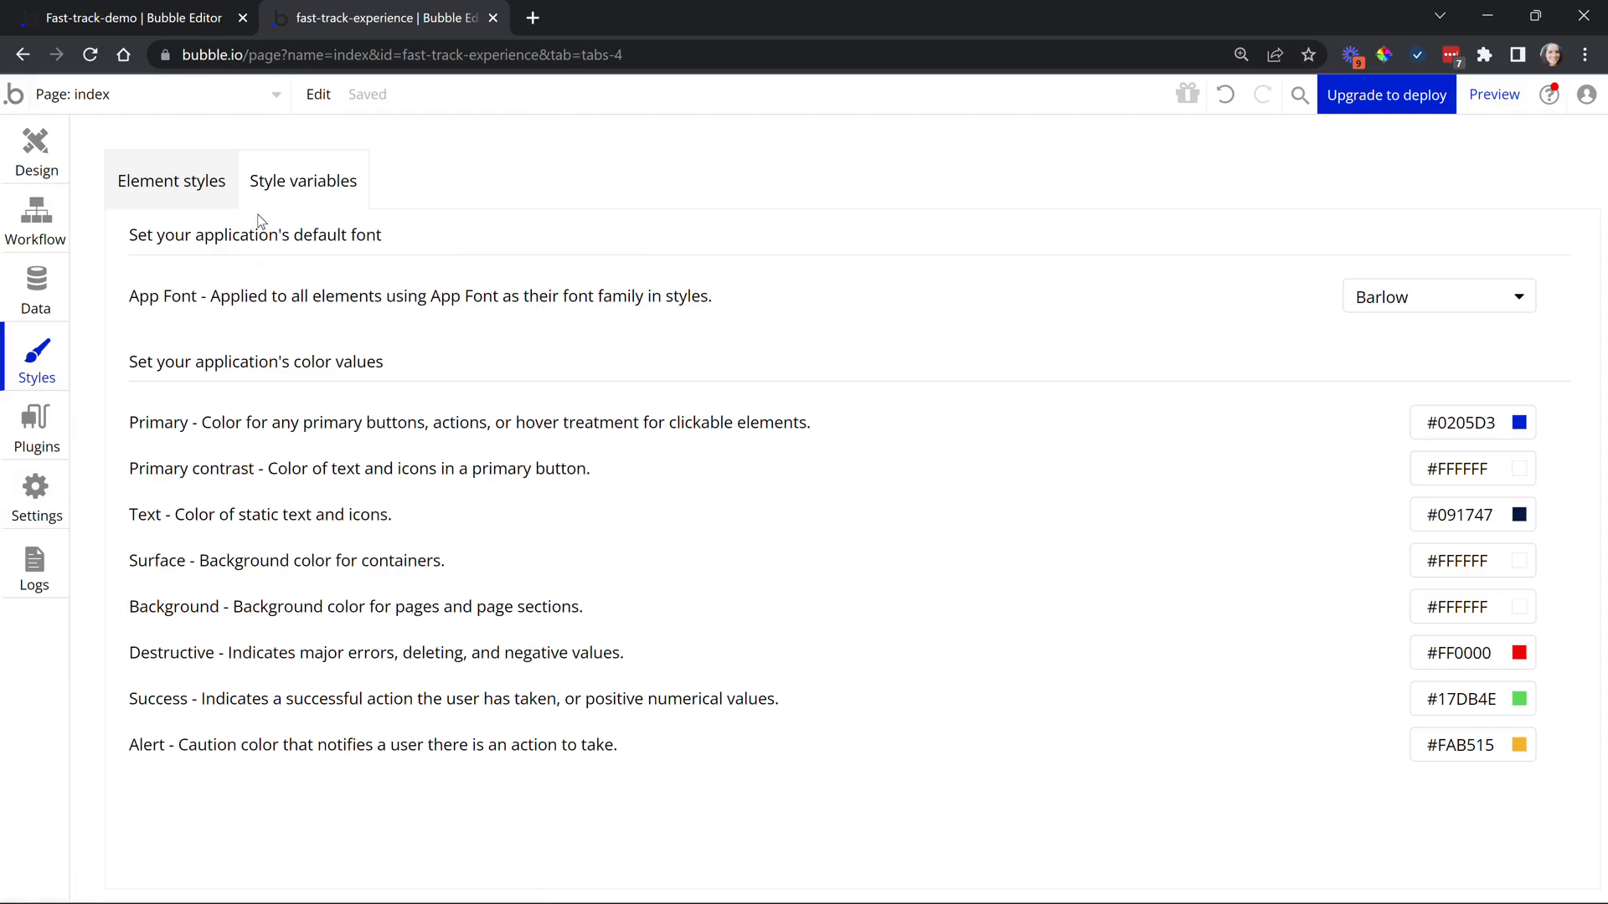
left_click(37, 150)
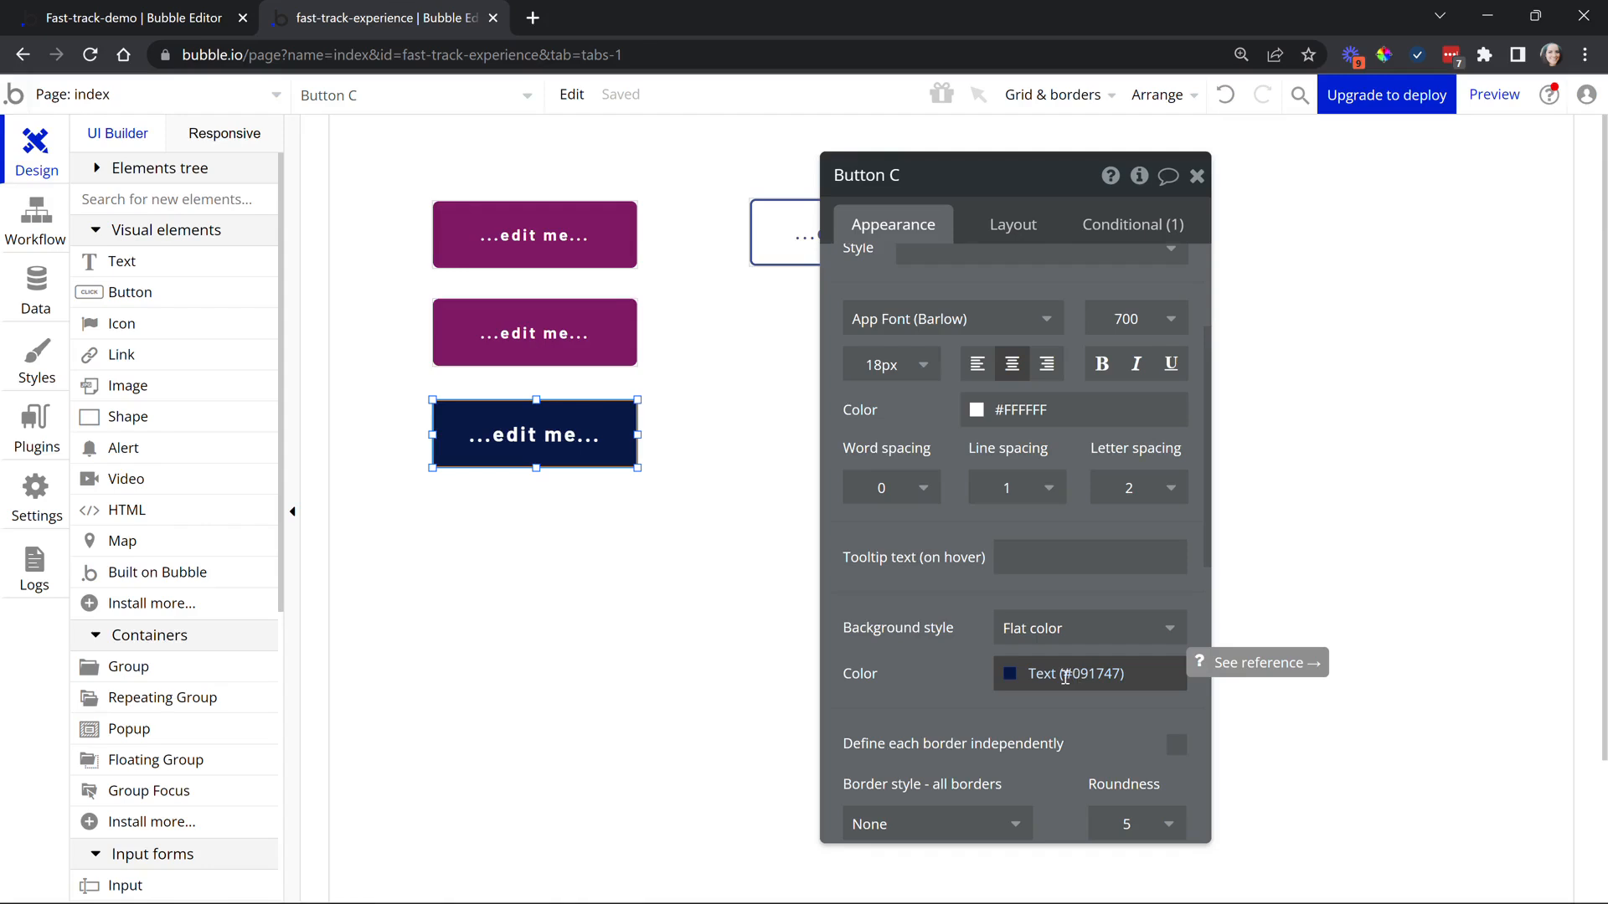
left_click(1064, 677)
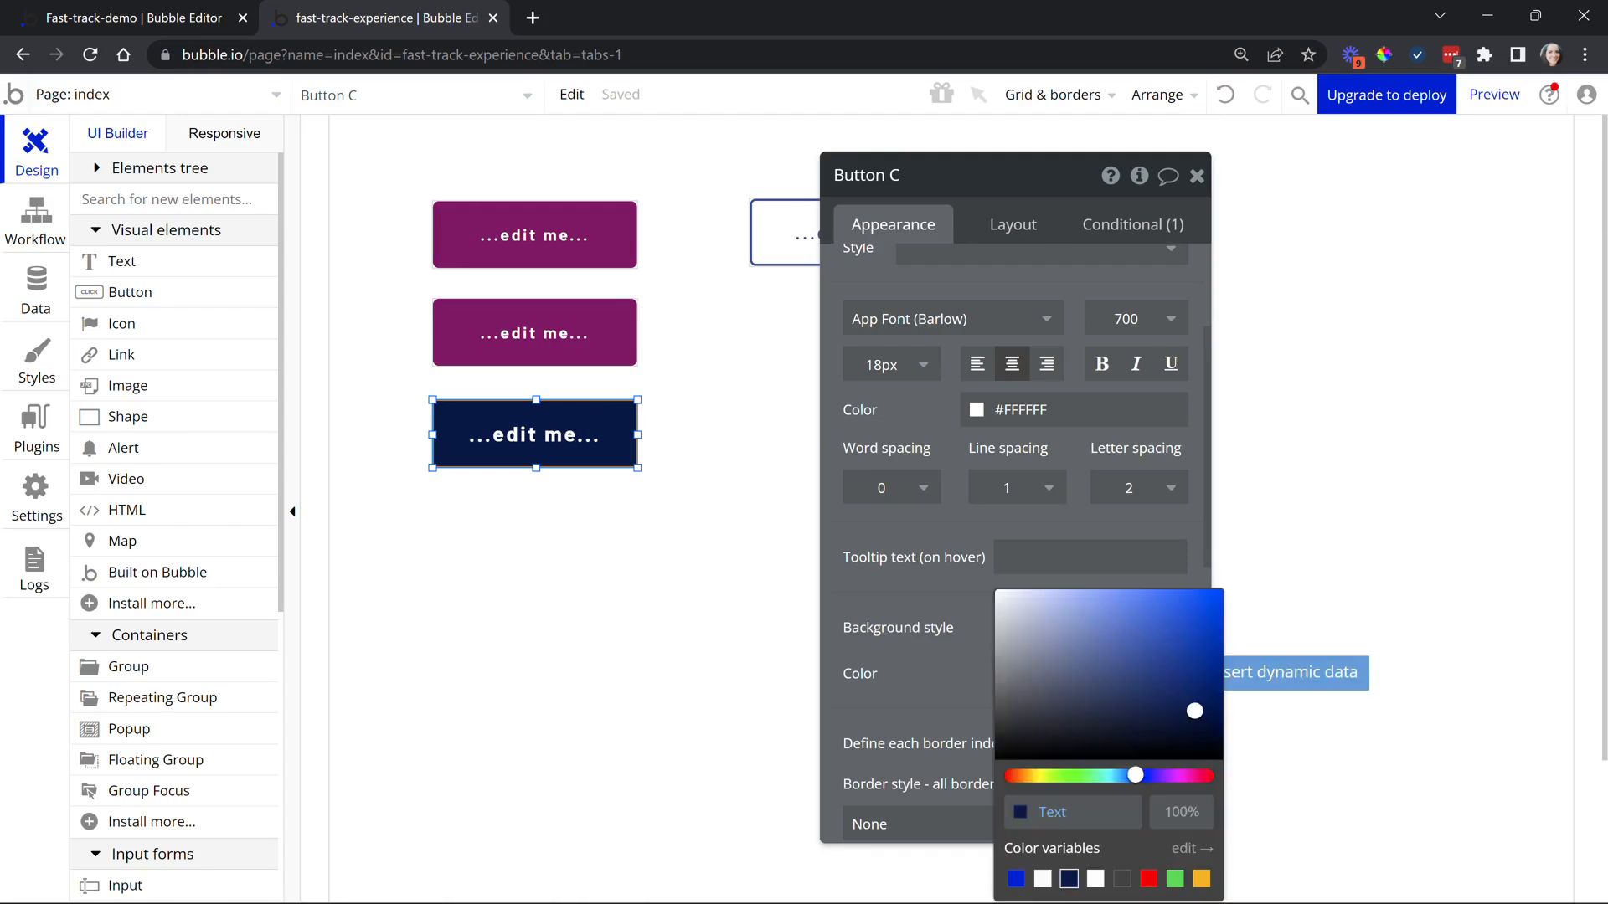
left_click(1187, 849)
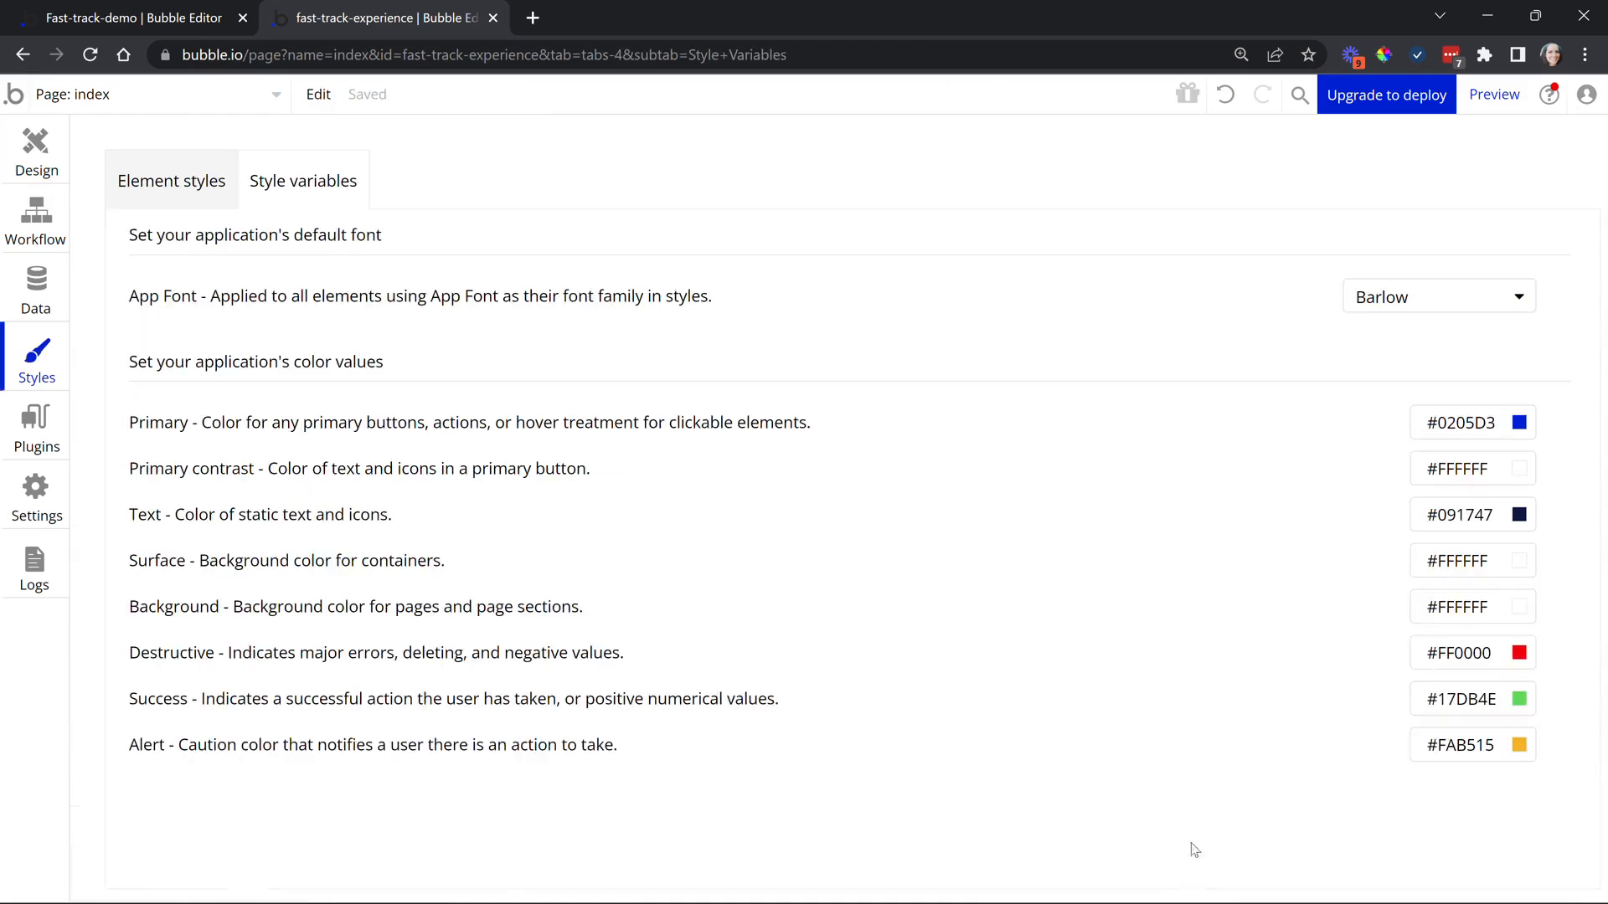